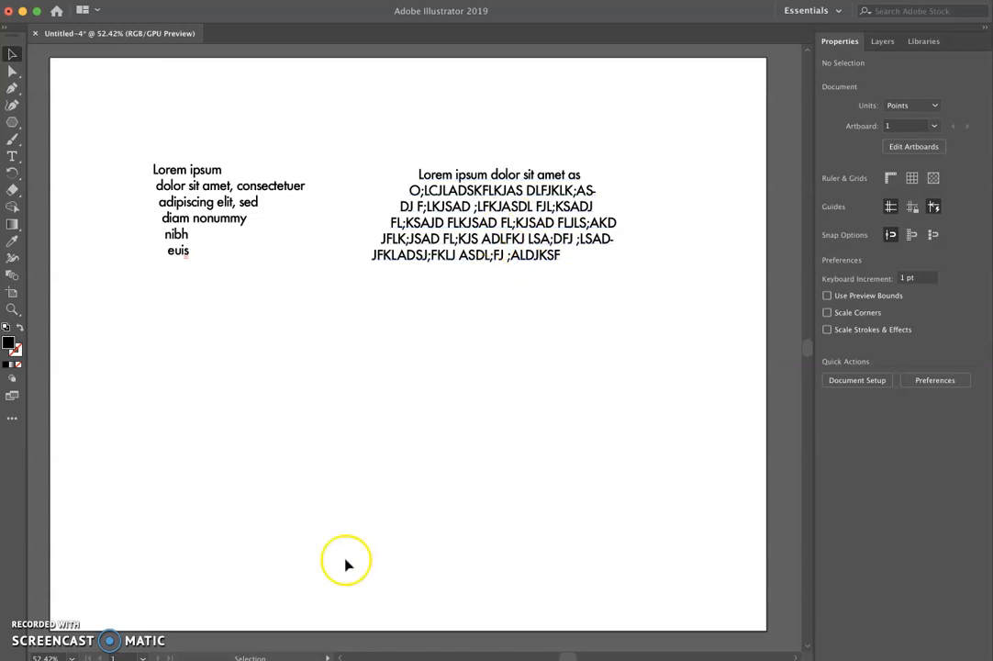
- Switch to the browser, view the magazine fashion spread with the large V as a reference, and return to Illustrator
key(super+Tab)
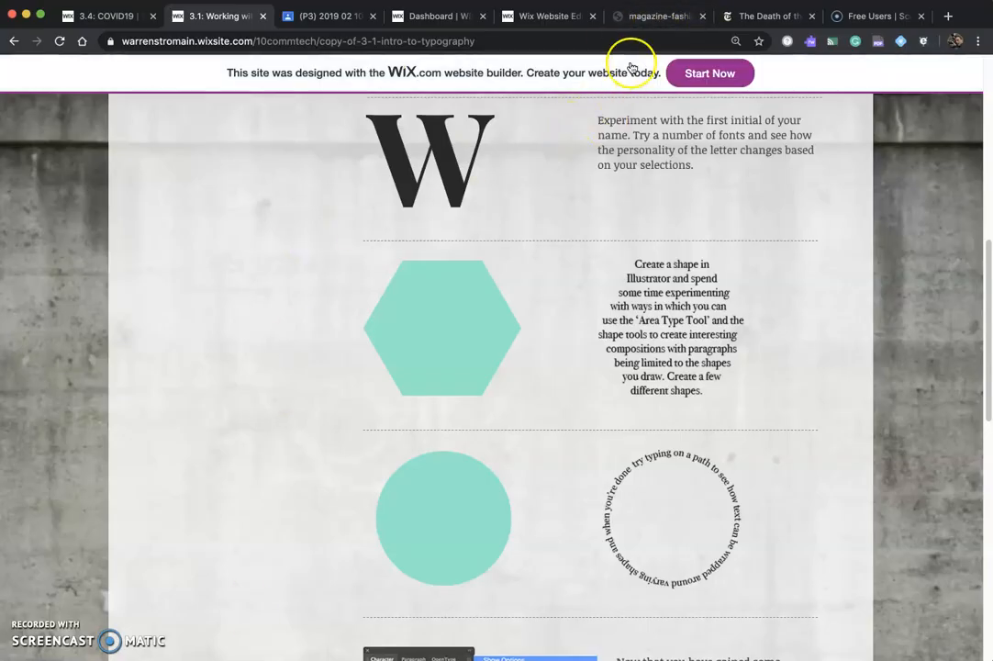
click(663, 15)
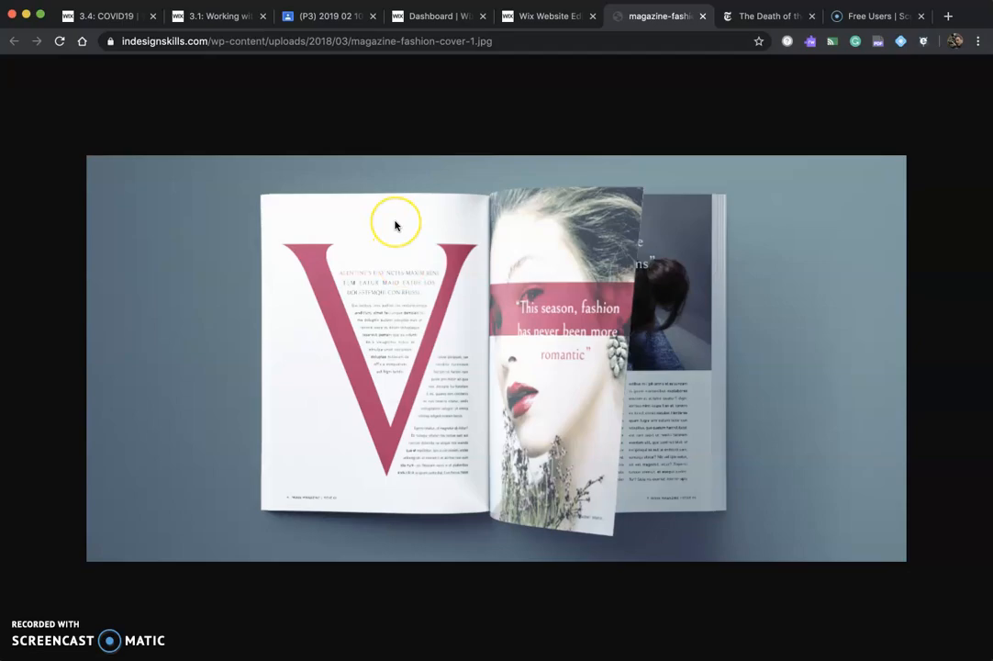
key(super+Tab)
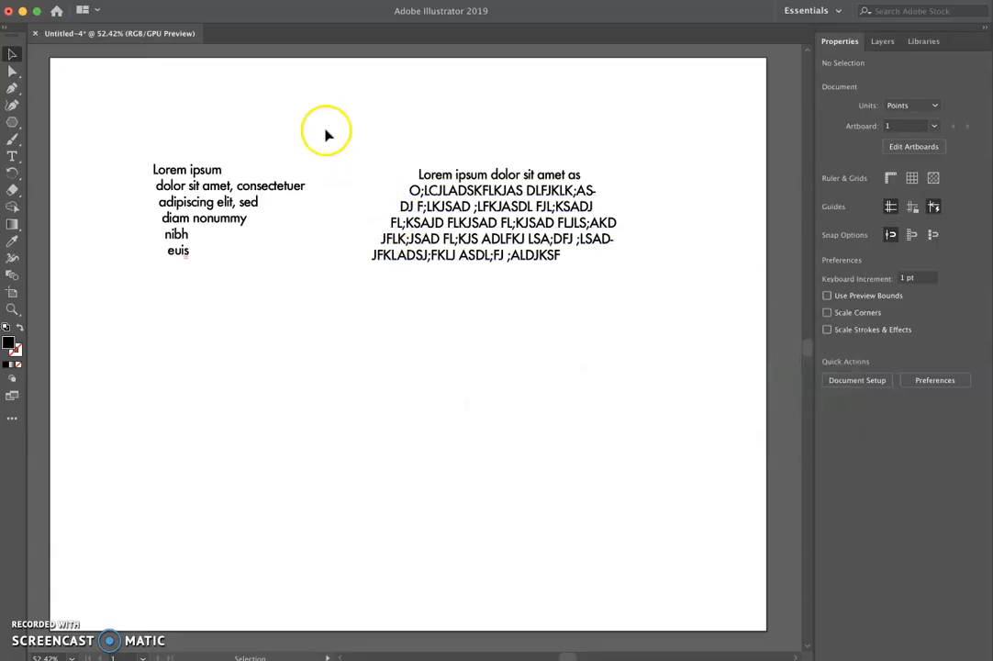
- Create a new landscape document of 1280 x 1024 pt with one artboard
click(286, 36)
key(super+n)
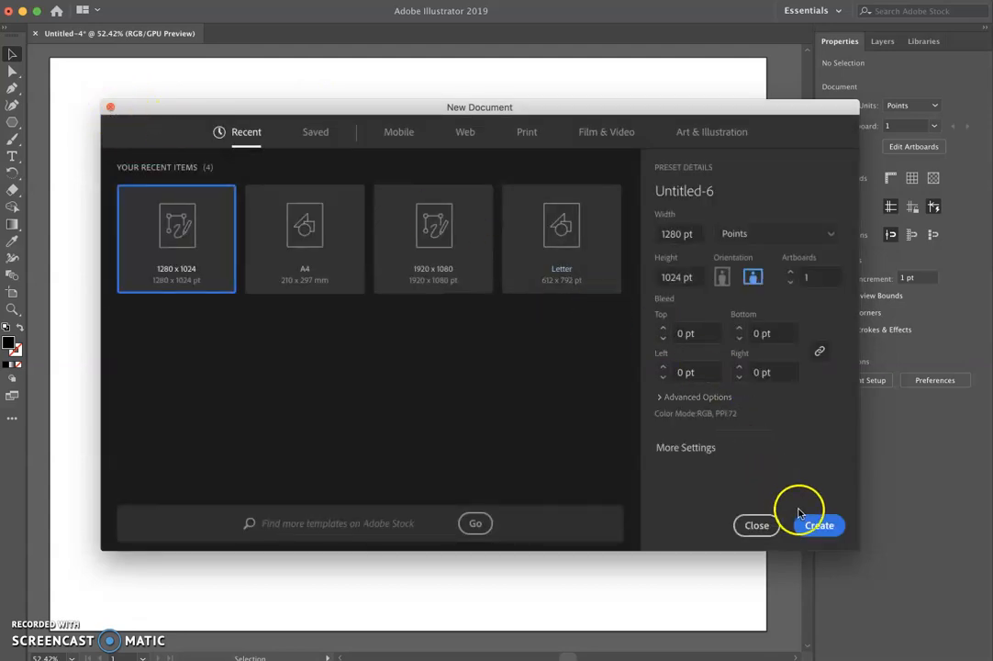
click(816, 525)
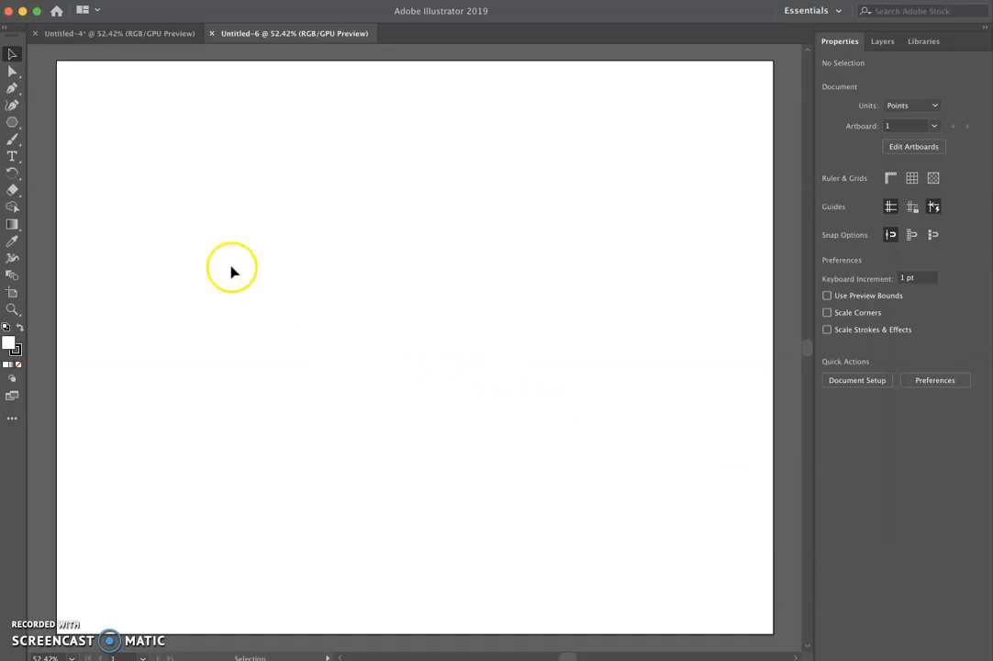
- Add the letter V as text near the artboard's centre and scale it up to about 526 pt type
click(12, 156)
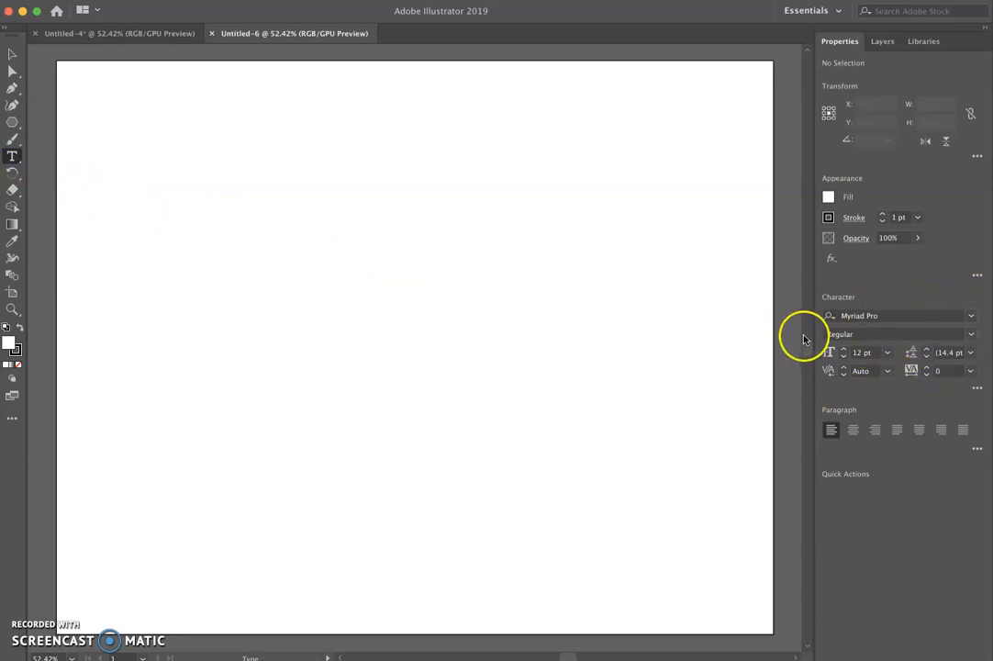
click(374, 347)
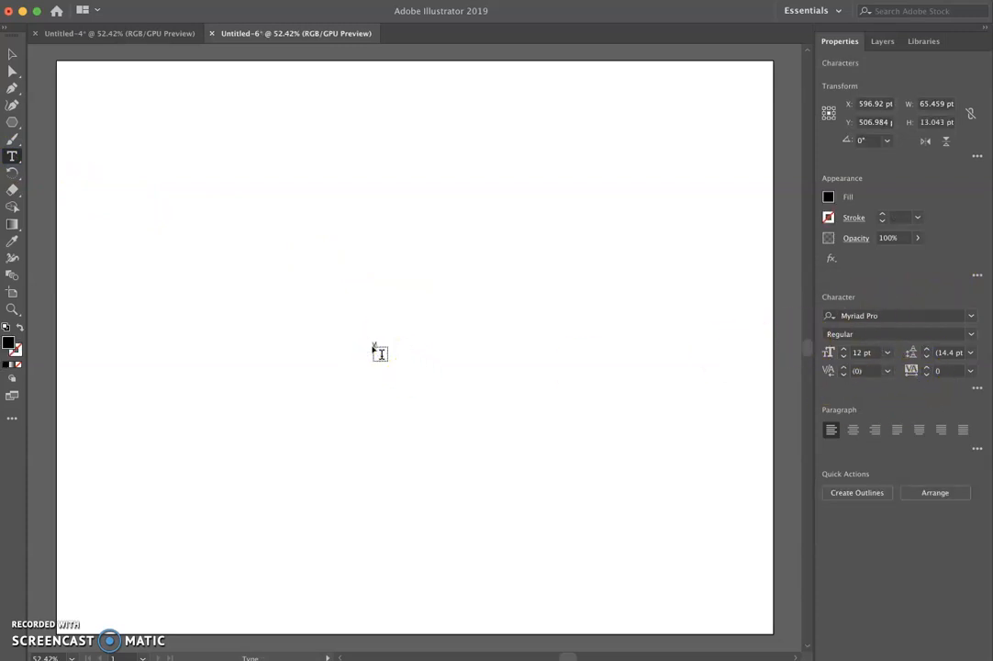
click(13, 53)
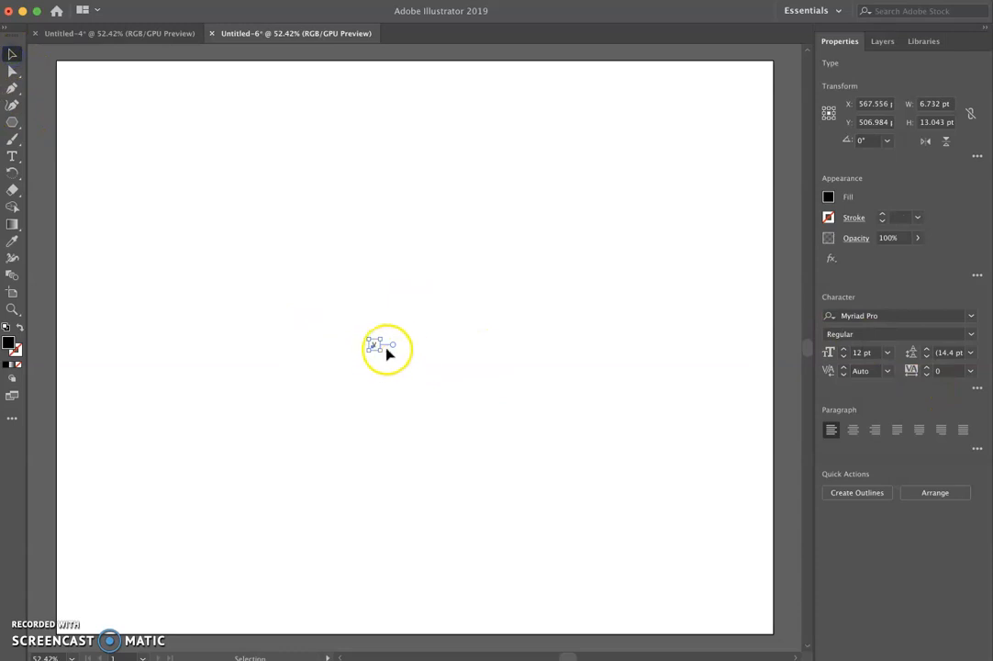
drag(382, 348, 687, 592)
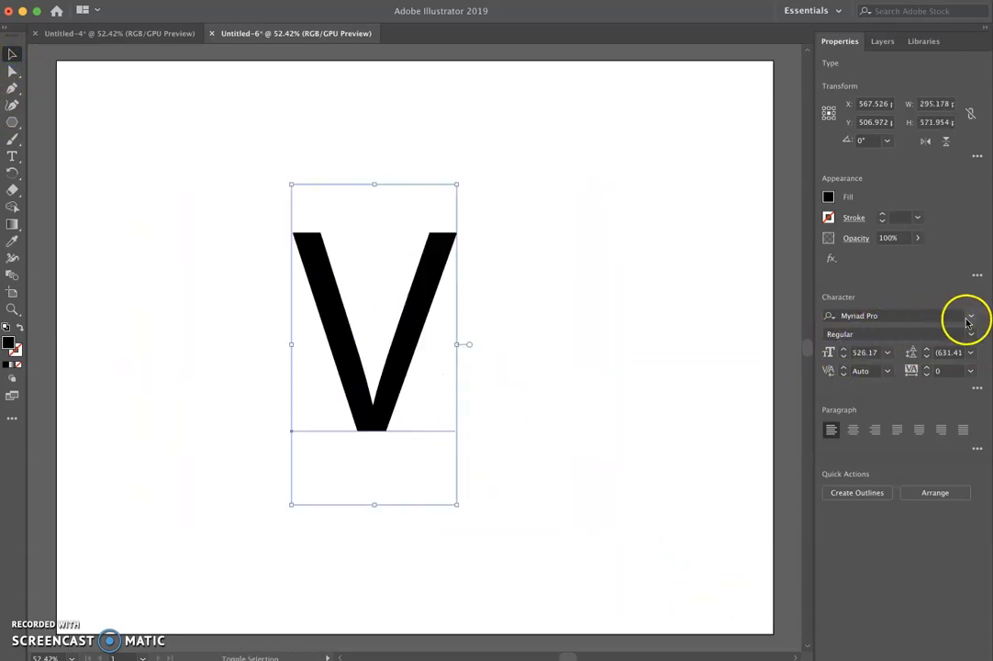
- Set the V's font to Big Caslon Medium and enlarge the letter to a type size of about 765 pt
click(970, 316)
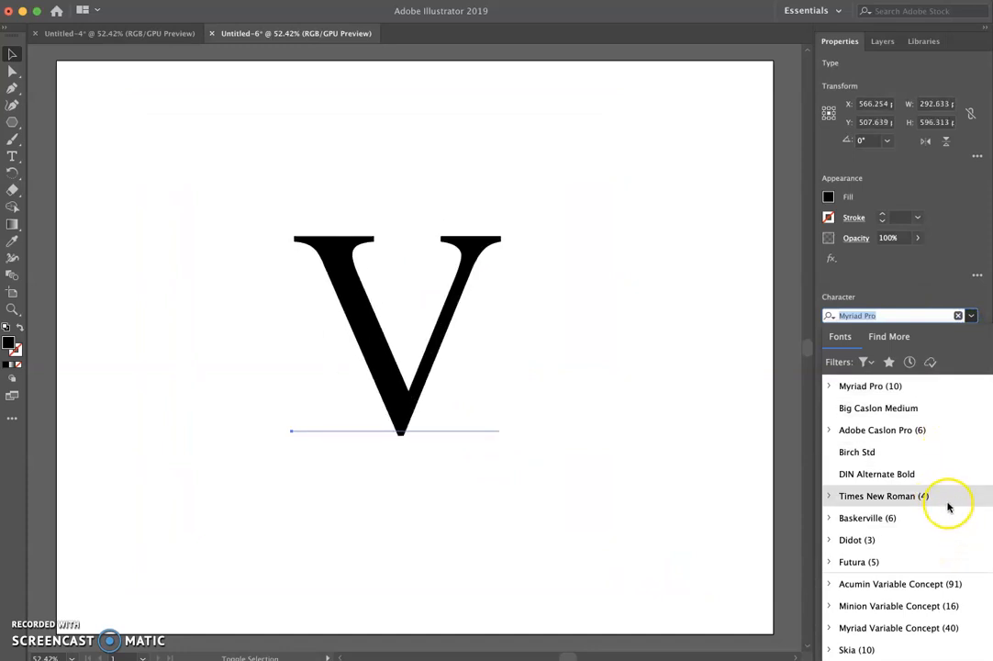
click(921, 407)
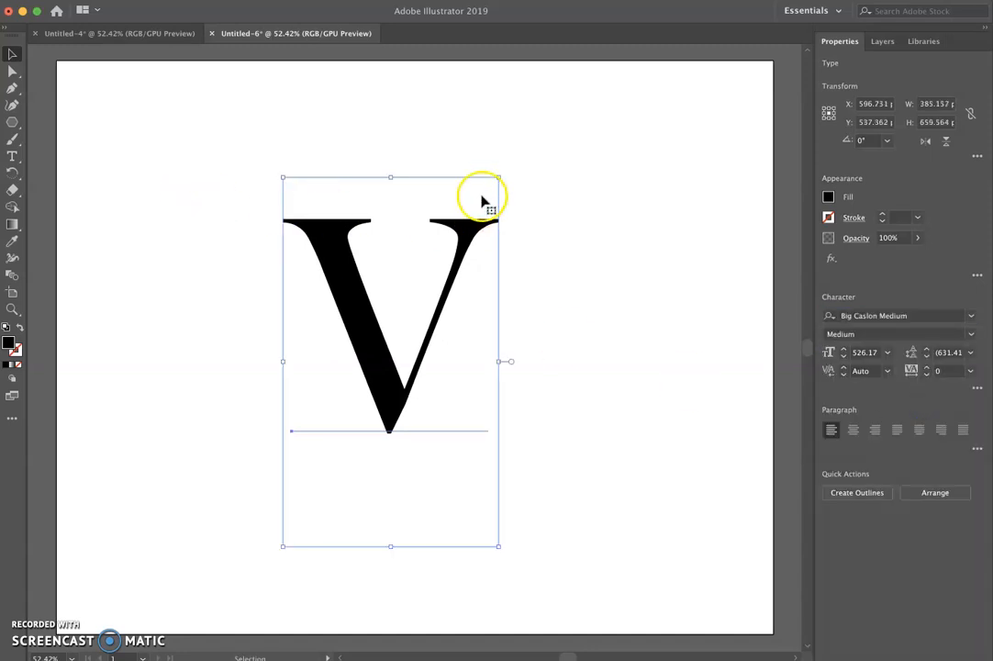
drag(500, 178, 547, 89)
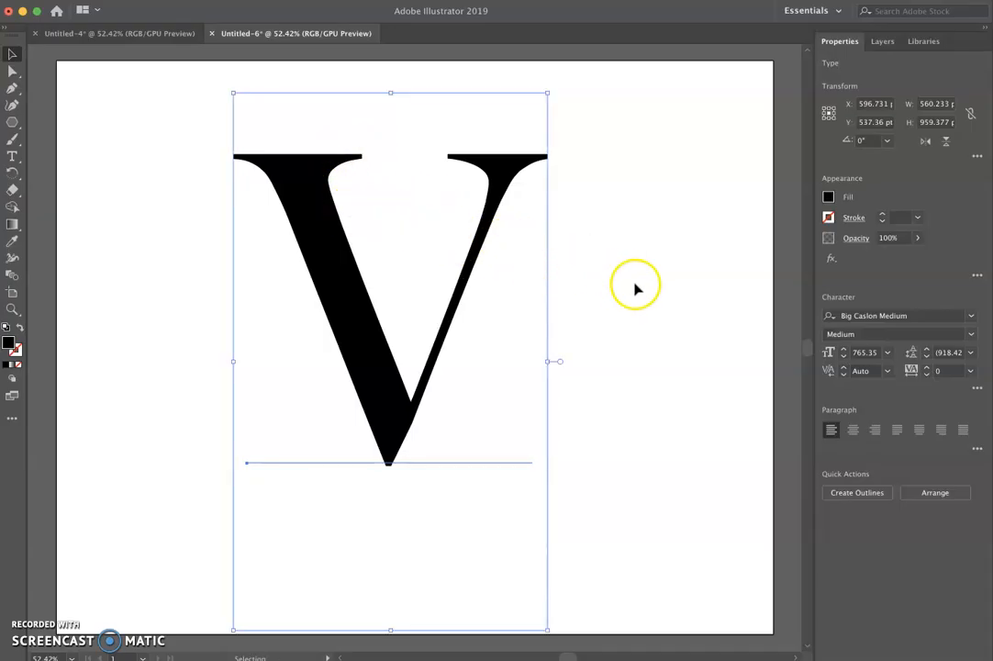
click(592, 251)
- Enlarge the V to about 924 pt type and reposition it so the whole letter fits on the artboard
drag(469, 278, 468, 293)
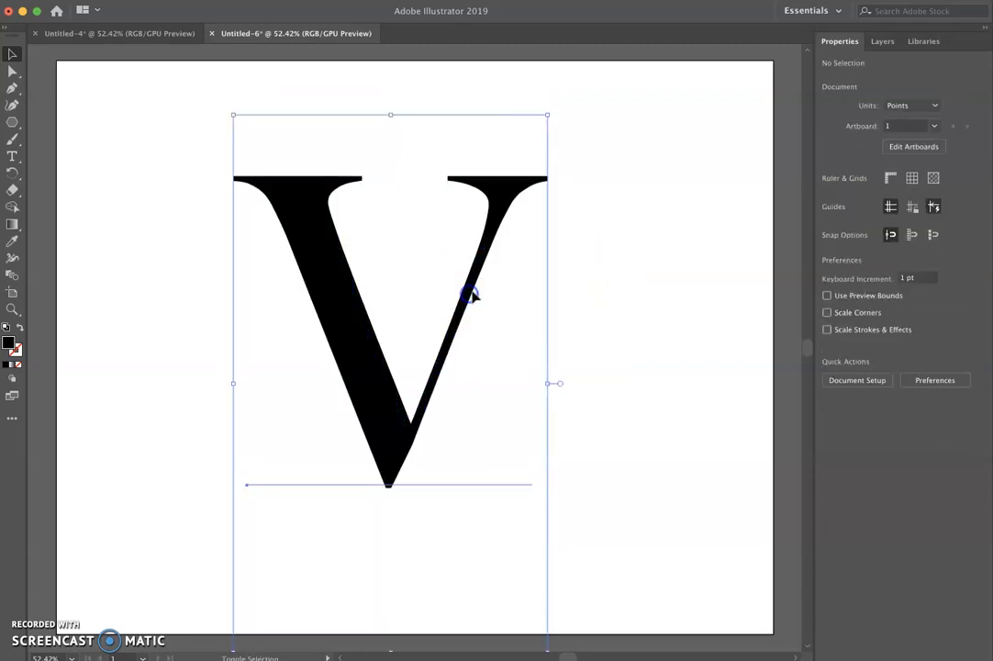
key(space)
drag(585, 458, 575, 419)
drag(539, 612, 602, 652)
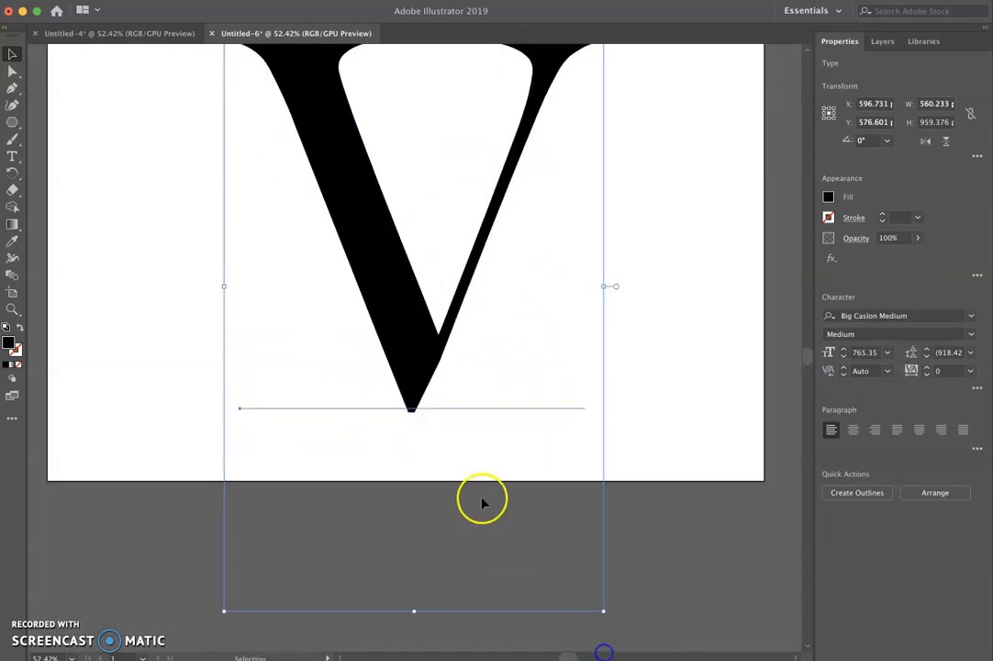
click(629, 313)
key(space)
drag(558, 275, 559, 370)
drag(499, 352, 468, 321)
click(591, 256)
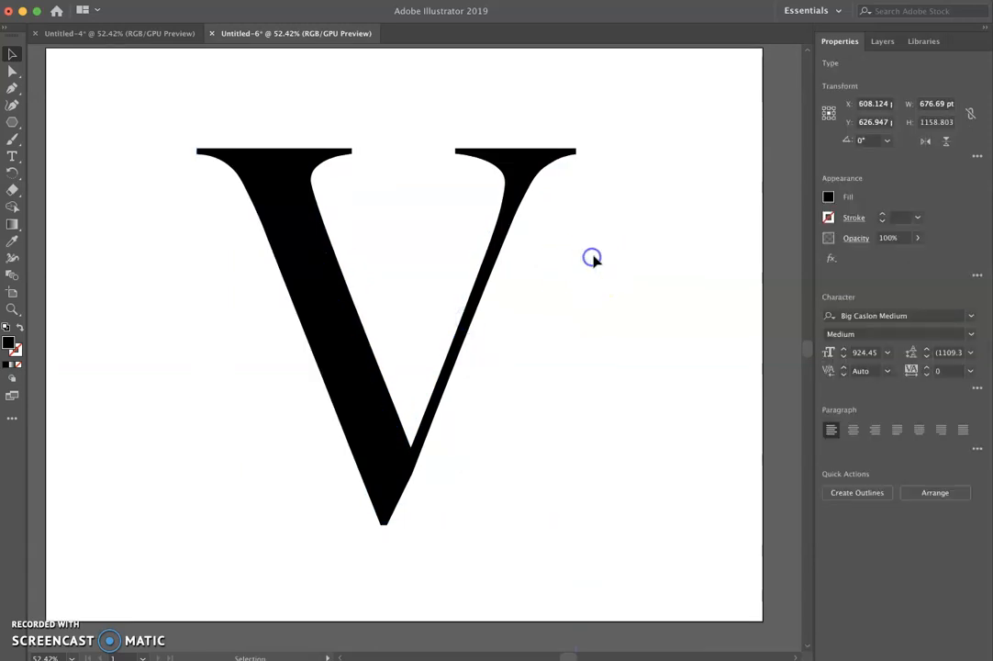
- Draw a closed inverted triangle of about 247 x 316 pt inside the V's opening with the Pen tool
click(12, 89)
click(345, 215)
click(413, 393)
click(483, 217)
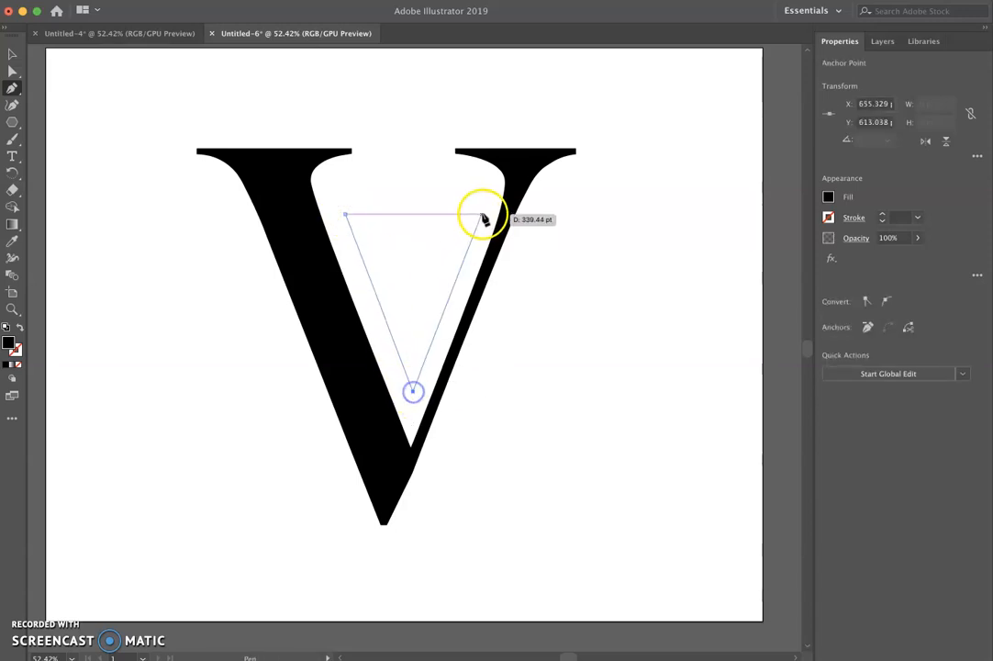
click(345, 215)
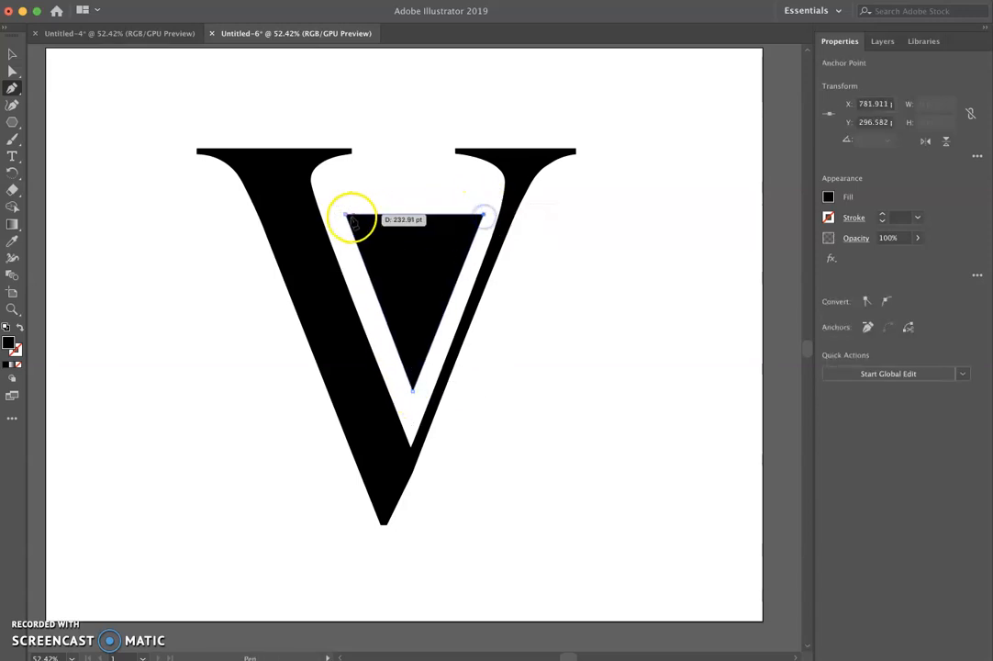
click(9, 53)
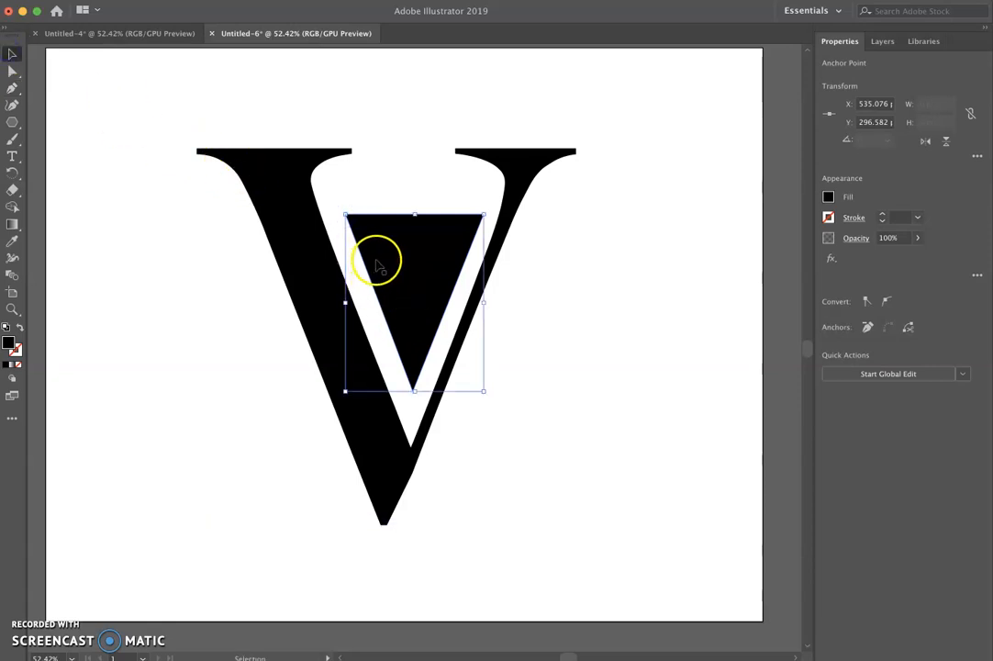
- Switch to the browser, copy the highlighted paragraphs of the New York Times department store article, and return to Illustrator
key(super+Tab)
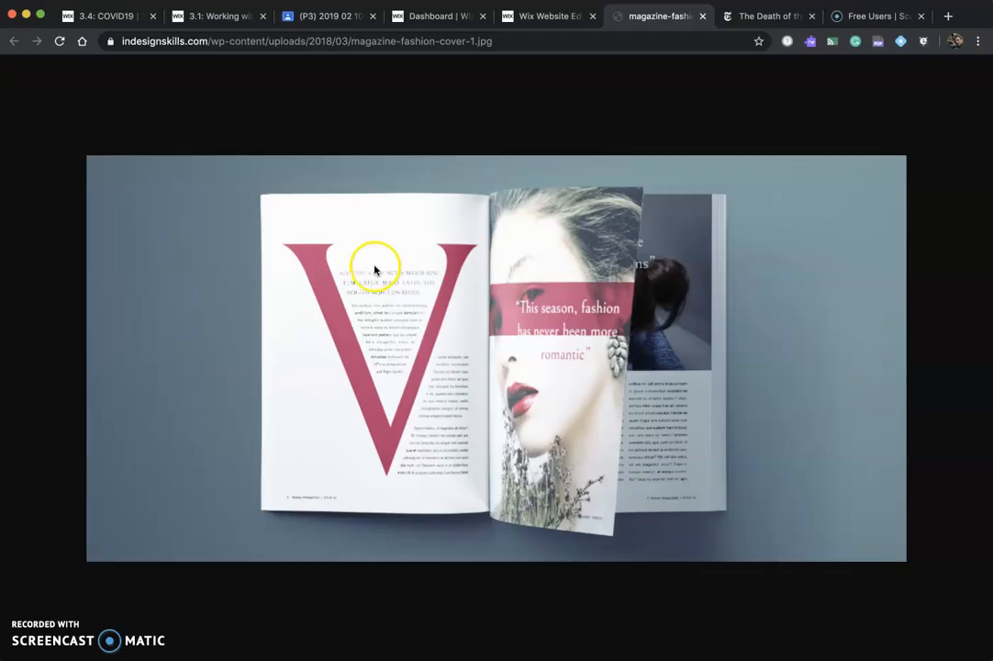
click(751, 16)
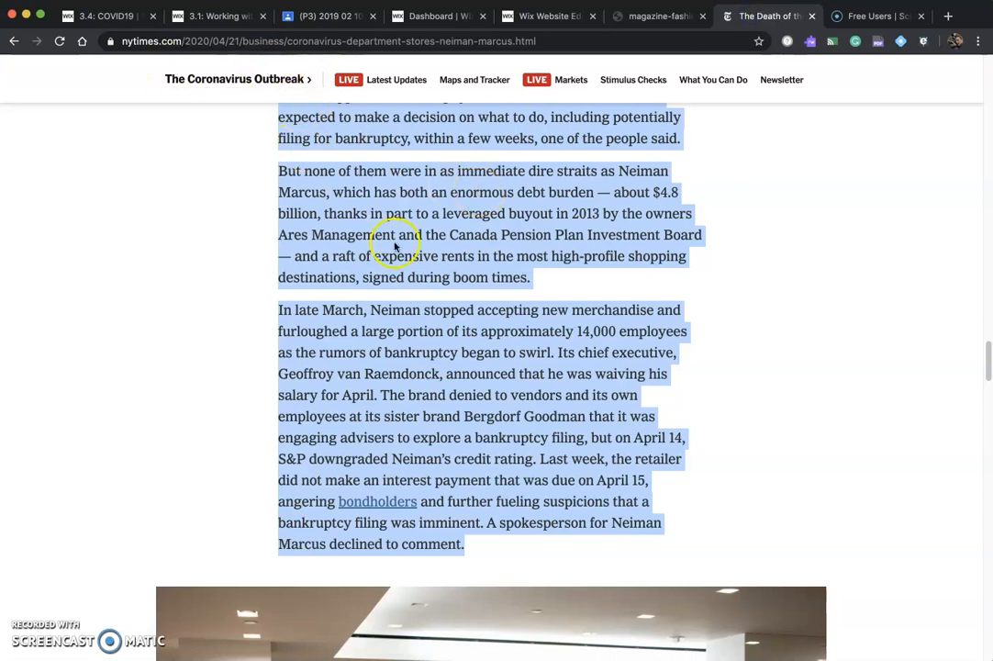
right_click(441, 265)
click(468, 295)
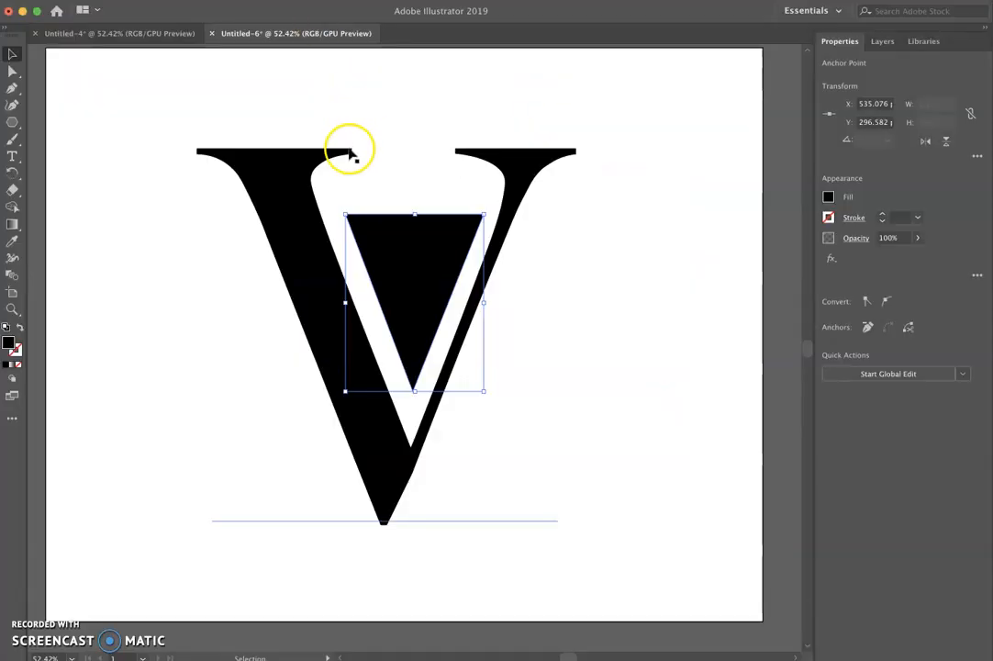
- Convert the triangle inside the V into area type filled with placeholder text and deselect it
click(12, 156)
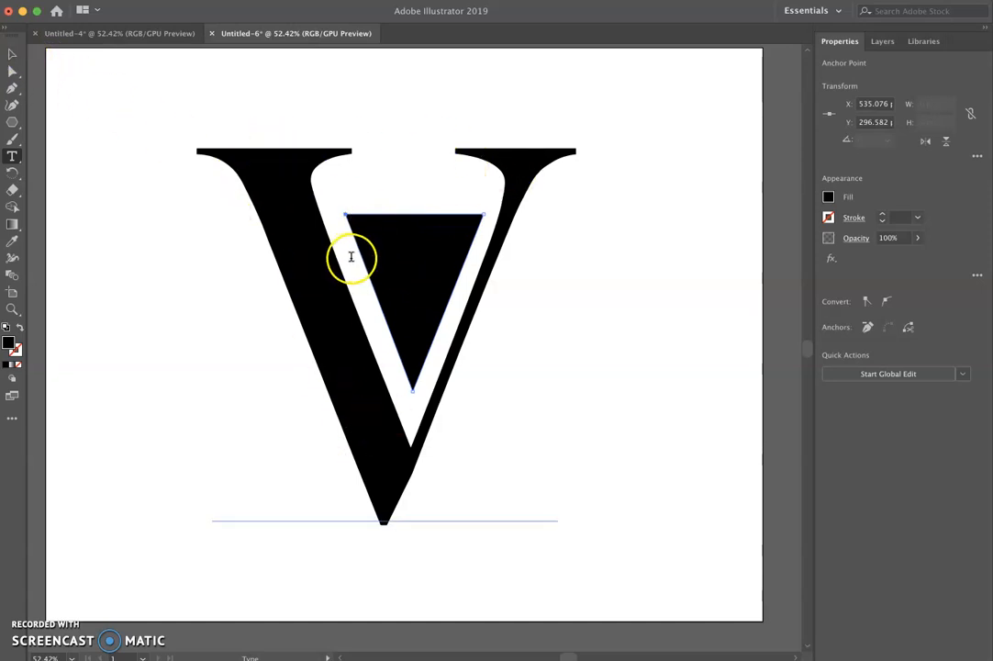
click(377, 217)
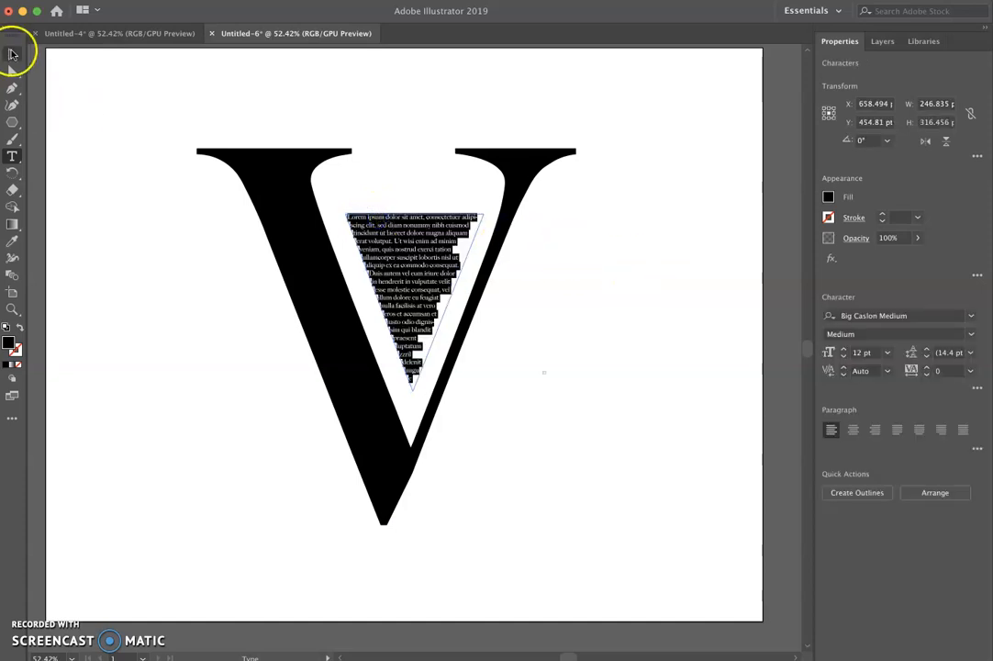
click(12, 54)
click(50, 82)
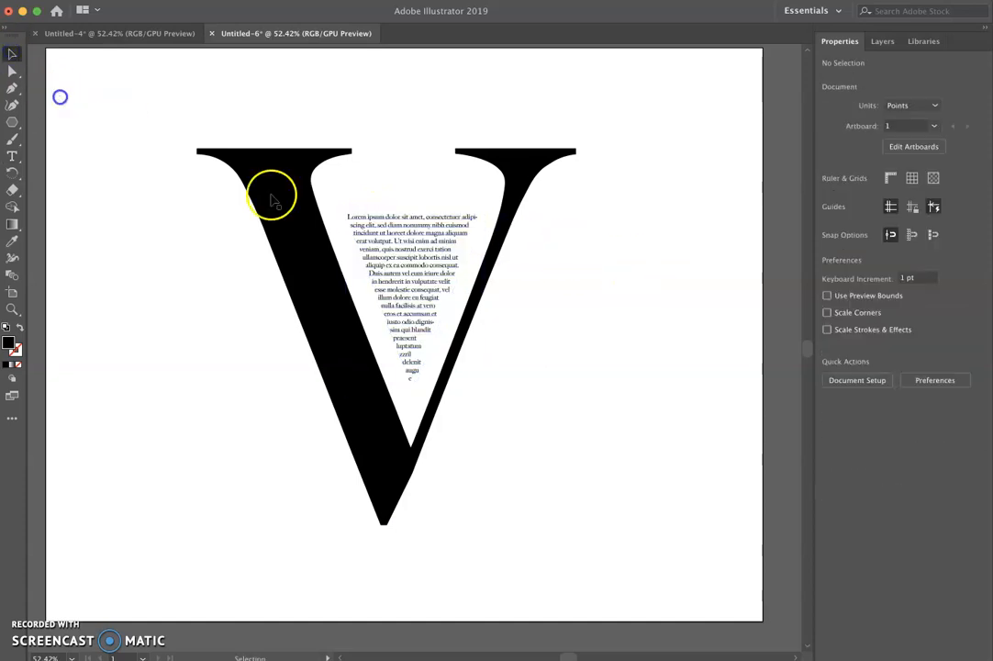
- Open the paragraph settings for the triangular text and try turning hyphenation off and back on
click(437, 240)
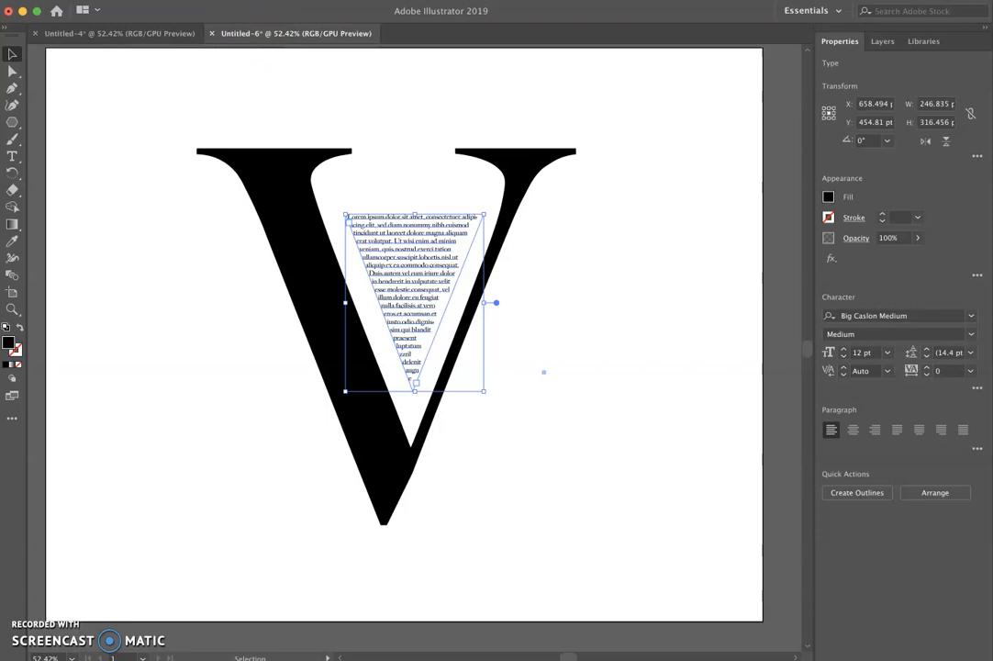
click(260, 0)
mouse_move(298, 598)
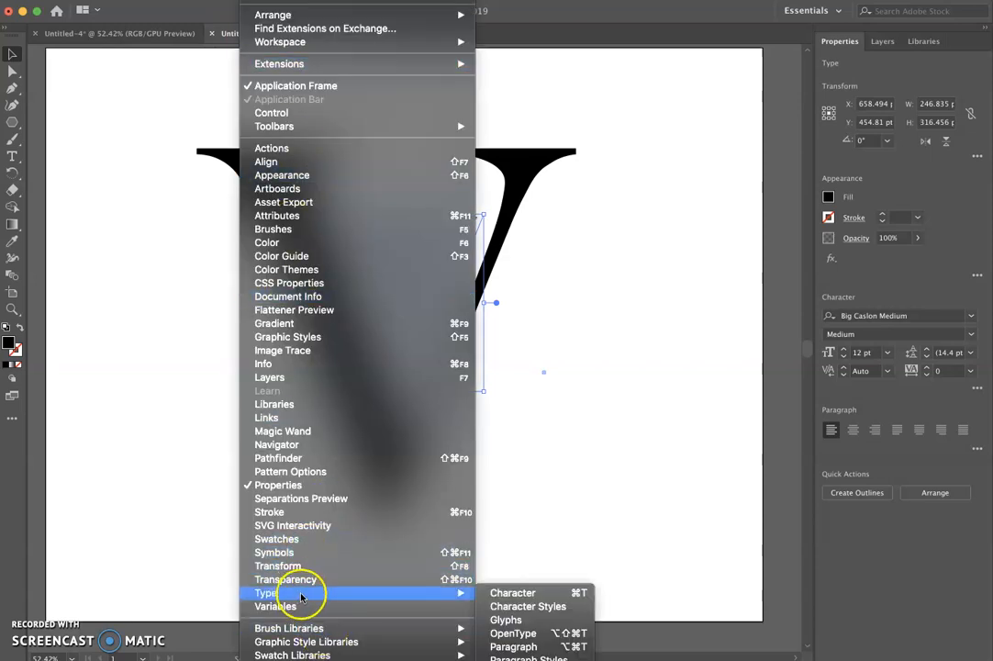
click(535, 646)
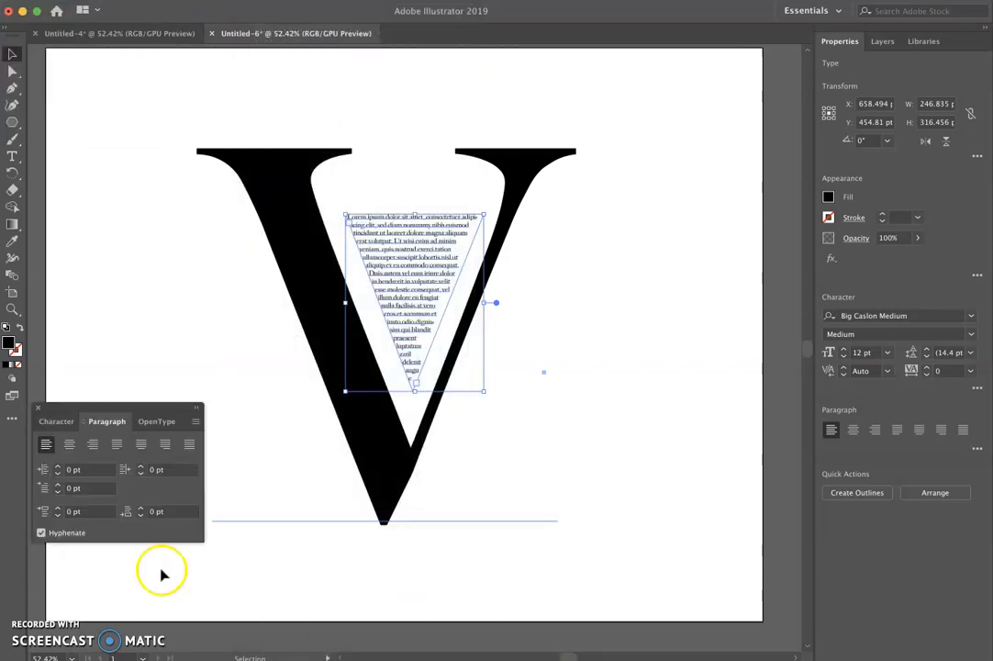
click(42, 533)
click(41, 533)
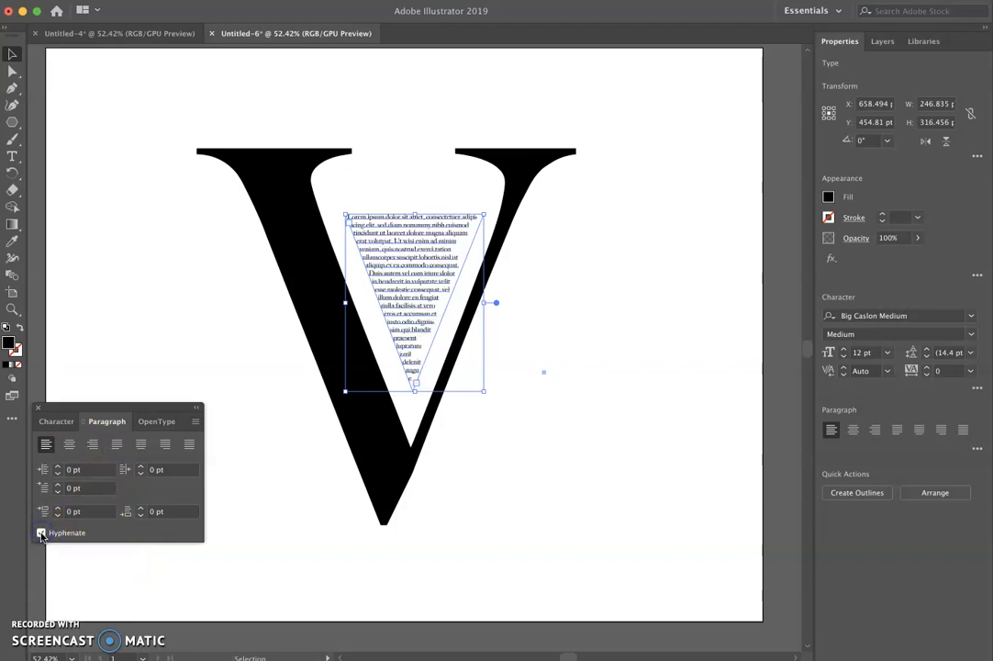
- Shrink the triangular text frame to about 237 x 289 pt and shift it slightly up and right within the V
drag(482, 390, 478, 384)
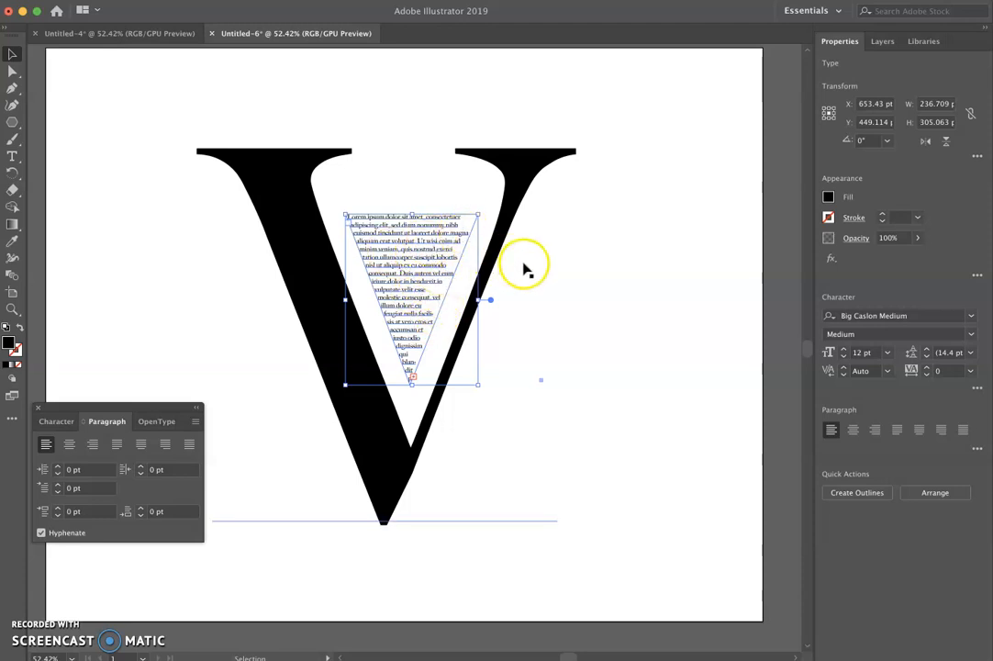
click(84, 81)
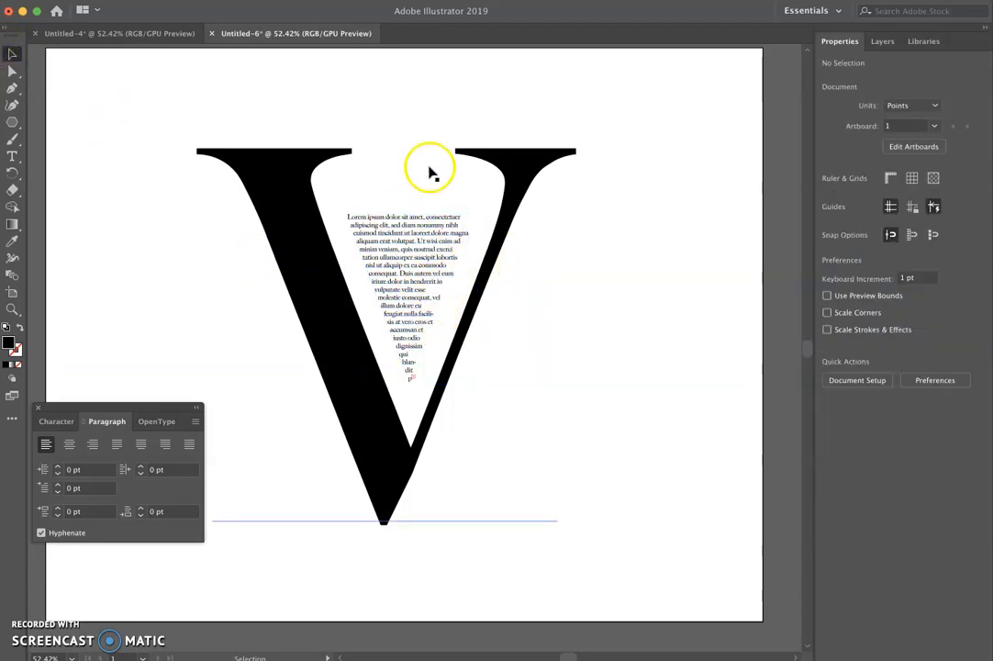
click(415, 258)
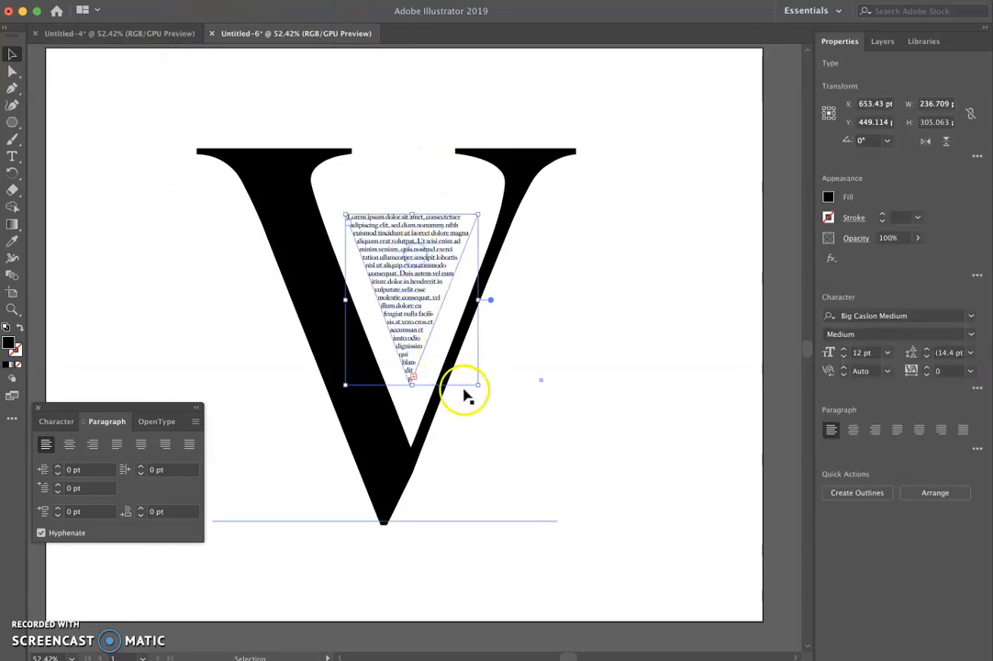
drag(479, 385, 478, 377)
click(549, 287)
drag(424, 252, 431, 249)
click(585, 271)
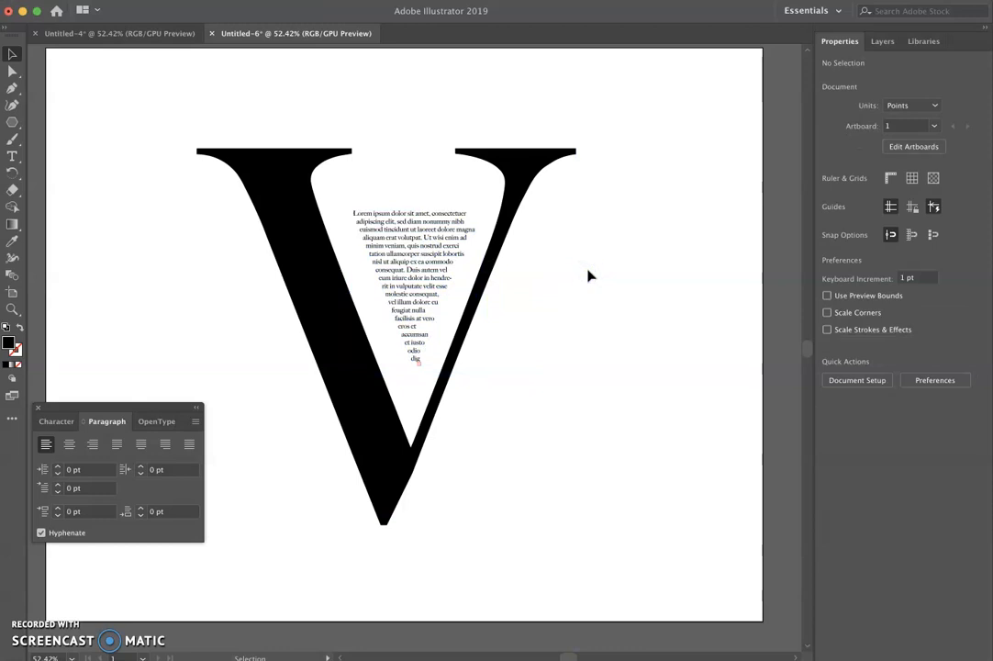
- Examine how the text sits inside the V on the magazine spread in the browser, and return to Illustrator
key(super+Tab)
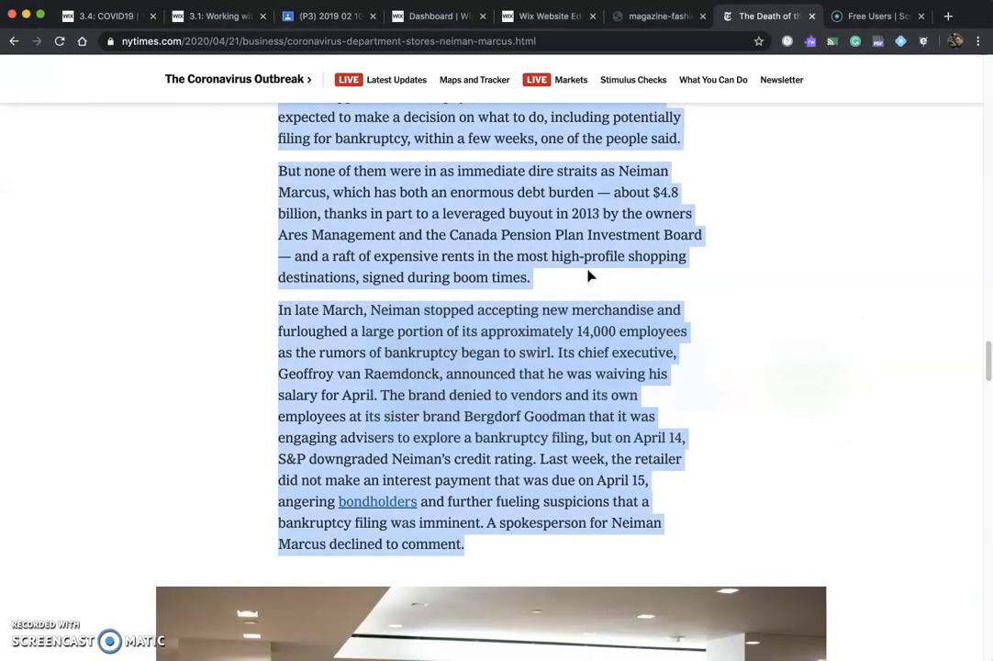
click(659, 16)
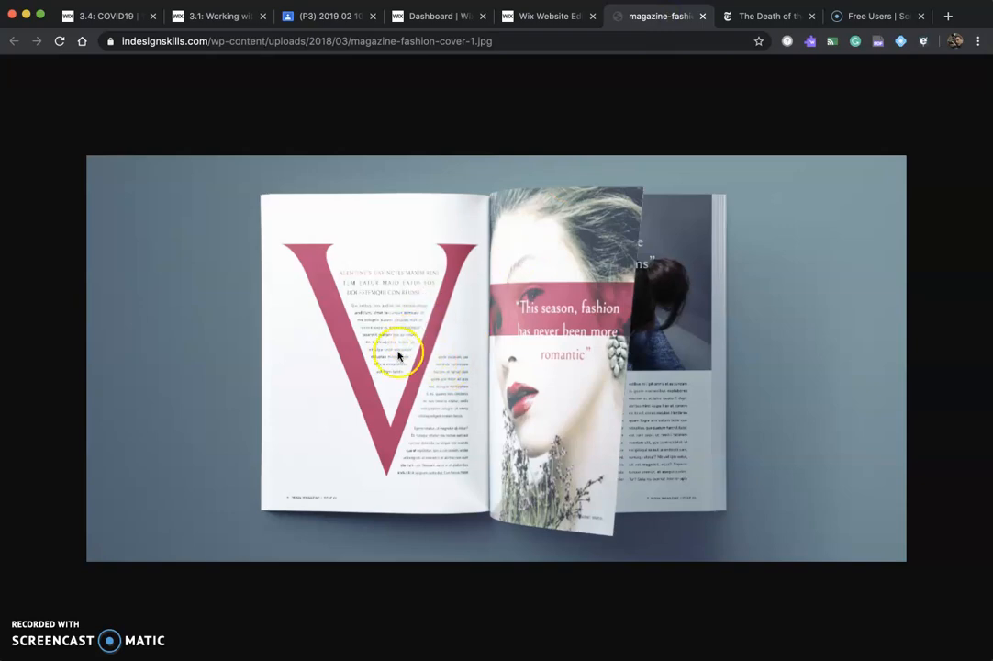
key(super+Tab)
- Justify the triangular text inside the V with its last line aligned left, and deselect it
click(444, 251)
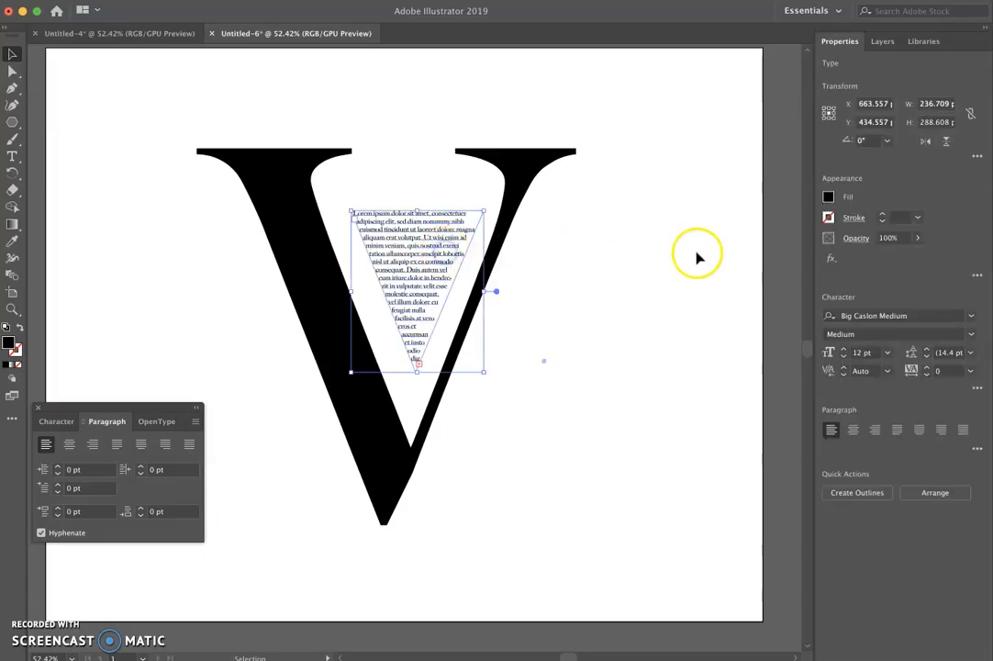
click(896, 429)
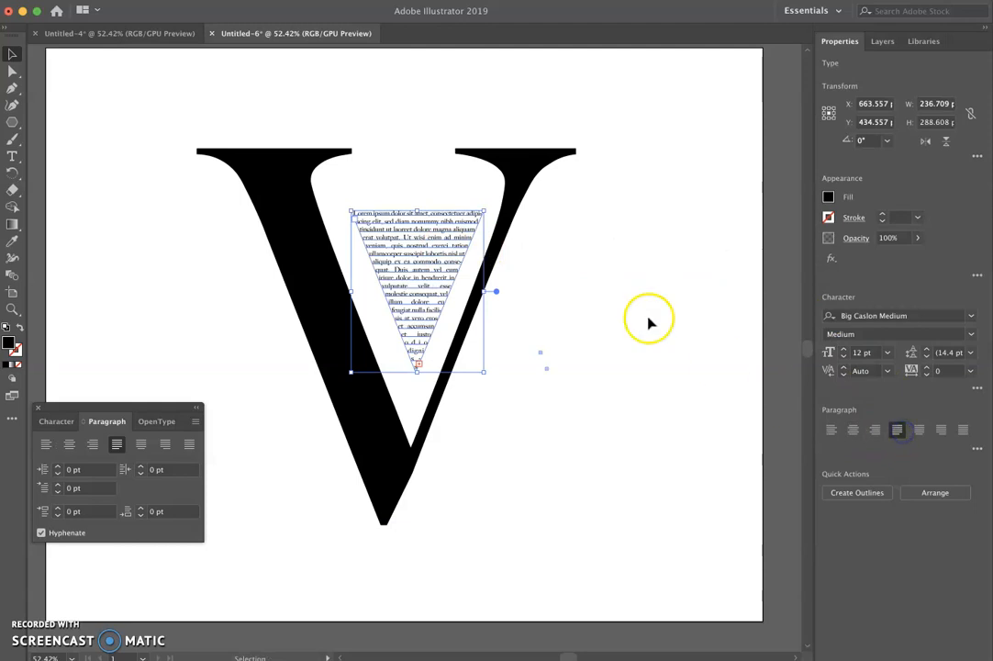
click(601, 245)
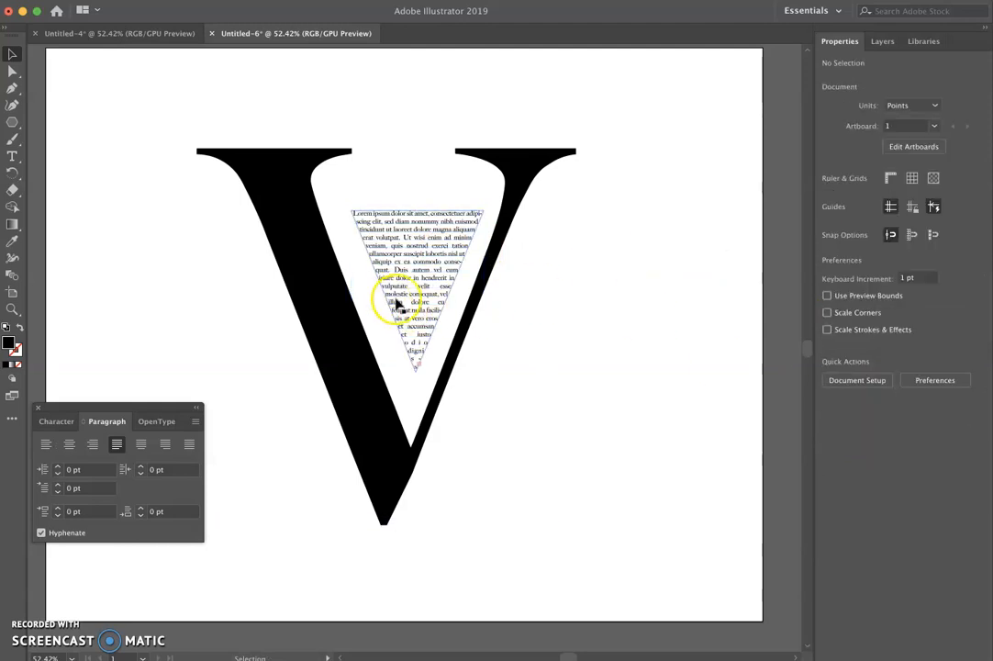
- Compare plain left alignment on the triangular text, restore justification with the last line aligned left, and deselect the text
click(462, 255)
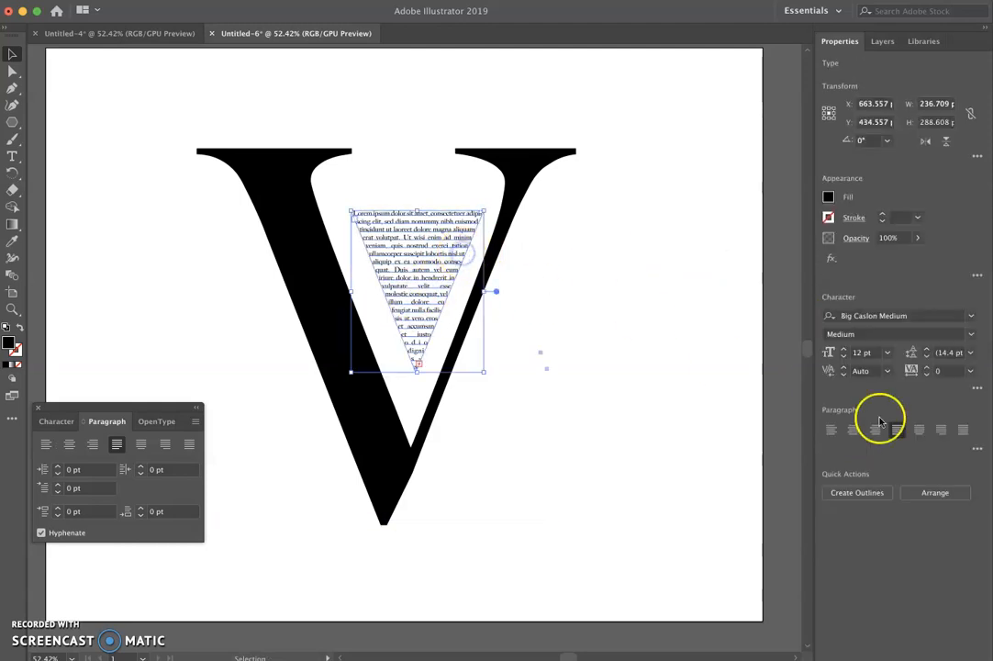
click(832, 428)
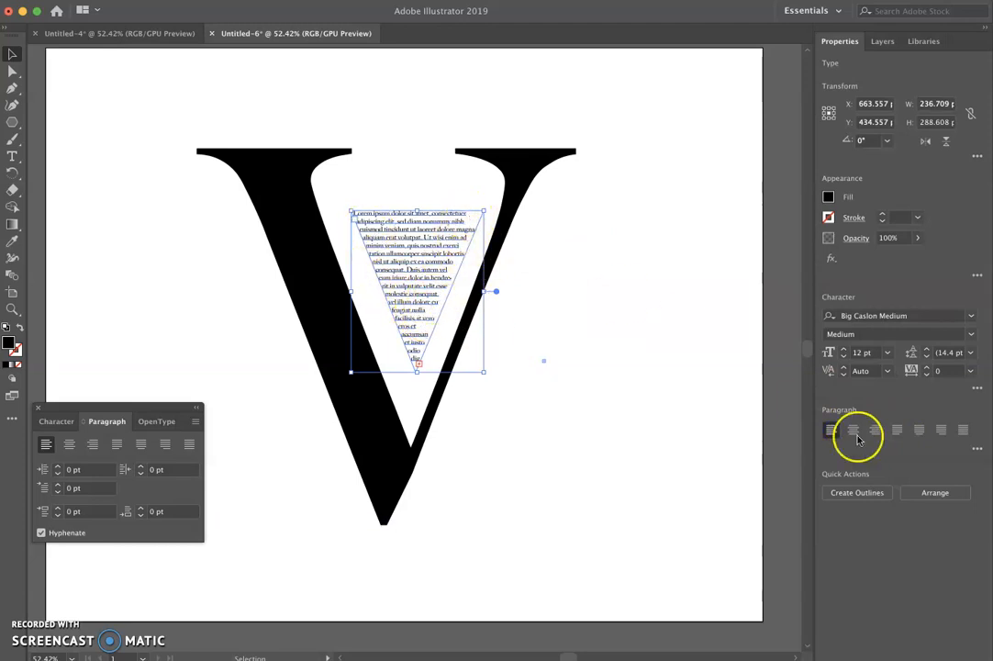
click(897, 431)
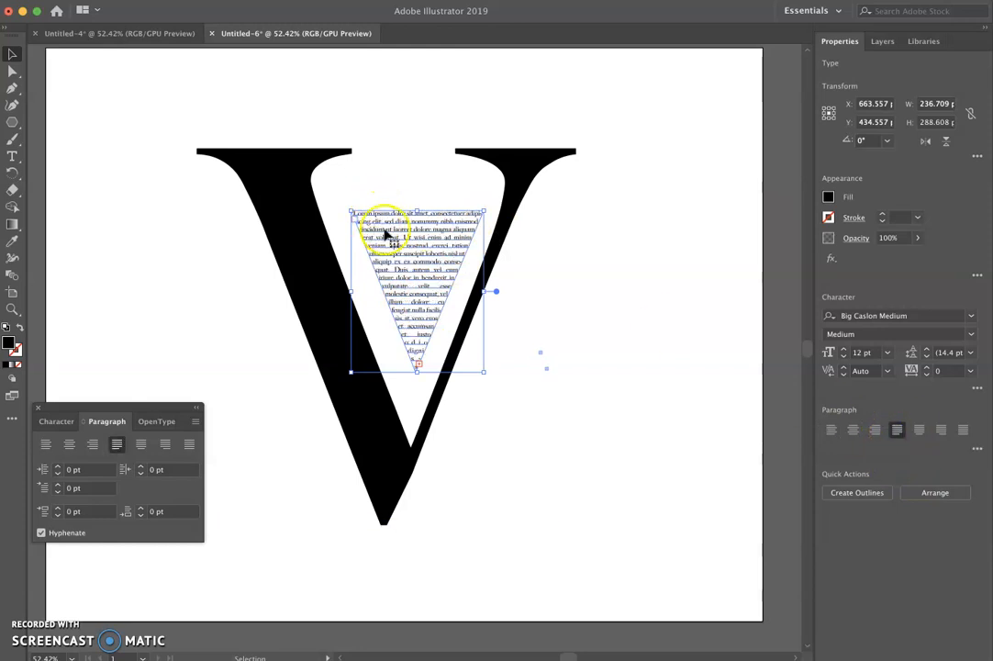
click(596, 301)
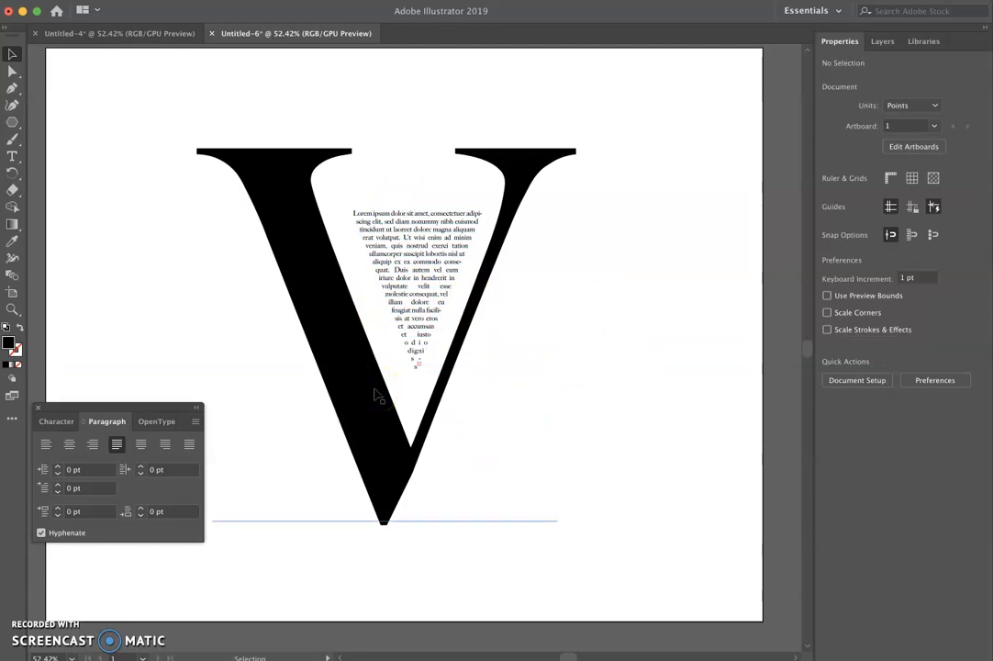
- Resize the triangular text frame to about 230 x 303 pt, making it slightly narrower and taller, and deselect it
click(431, 275)
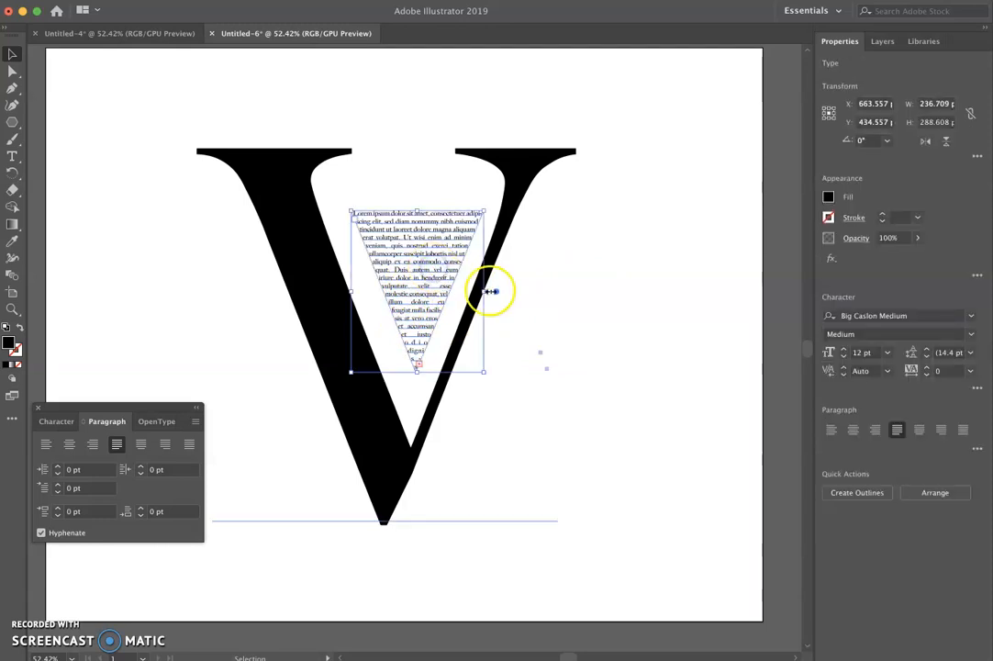
drag(482, 373, 479, 378)
click(565, 315)
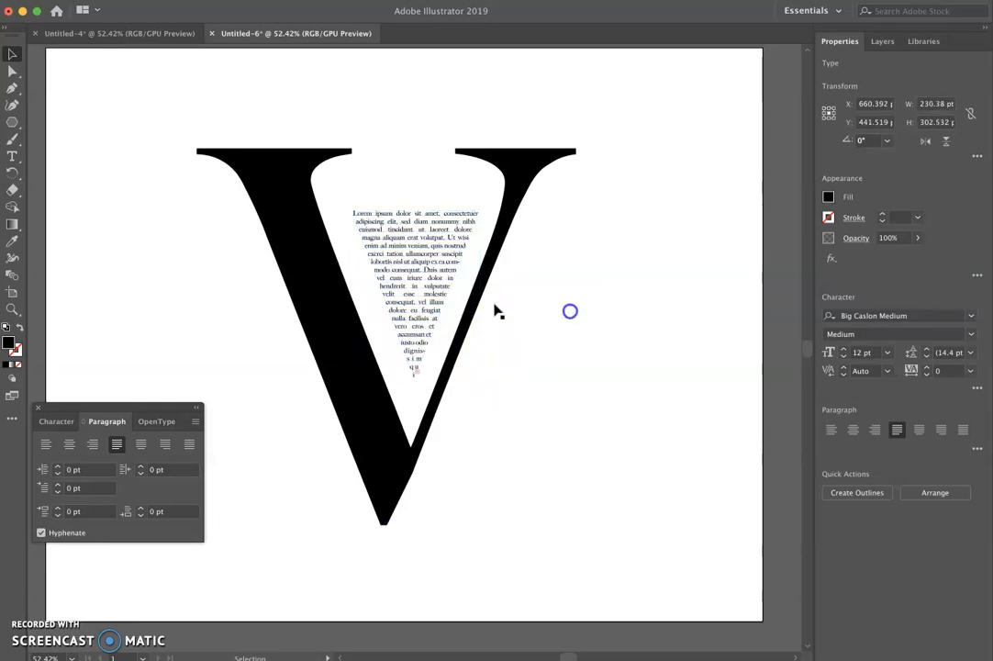
- Set the tracking of the line "velit esse molestie" in the triangular text to -25 to close its wide word gaps
click(404, 297)
key(z)
drag(342, 260, 466, 333)
key(space)
key(t)
click(395, 317)
drag(250, 271, 555, 273)
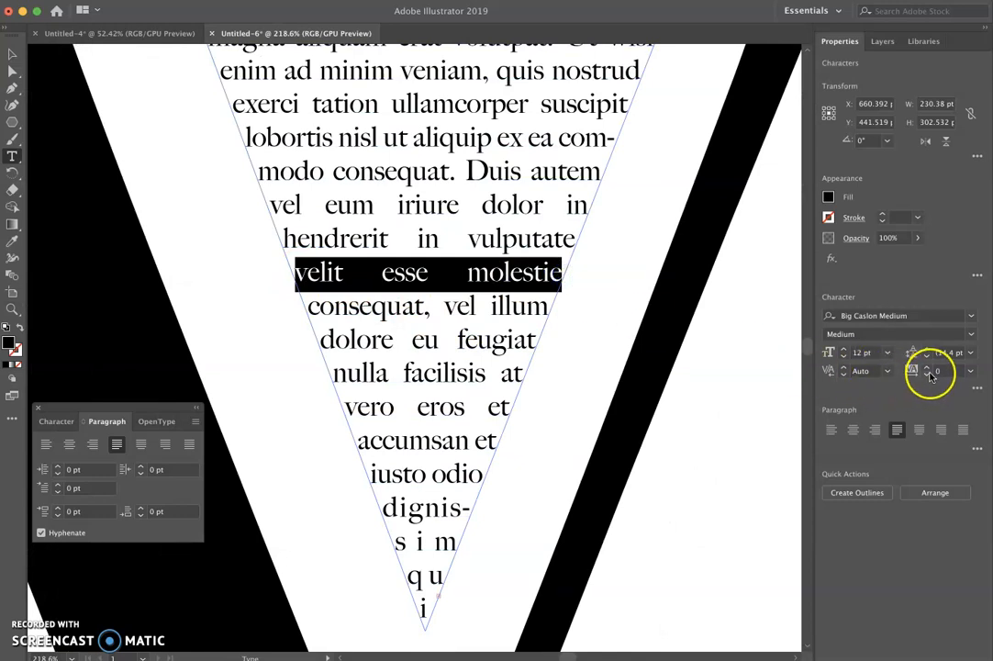
click(396, 280)
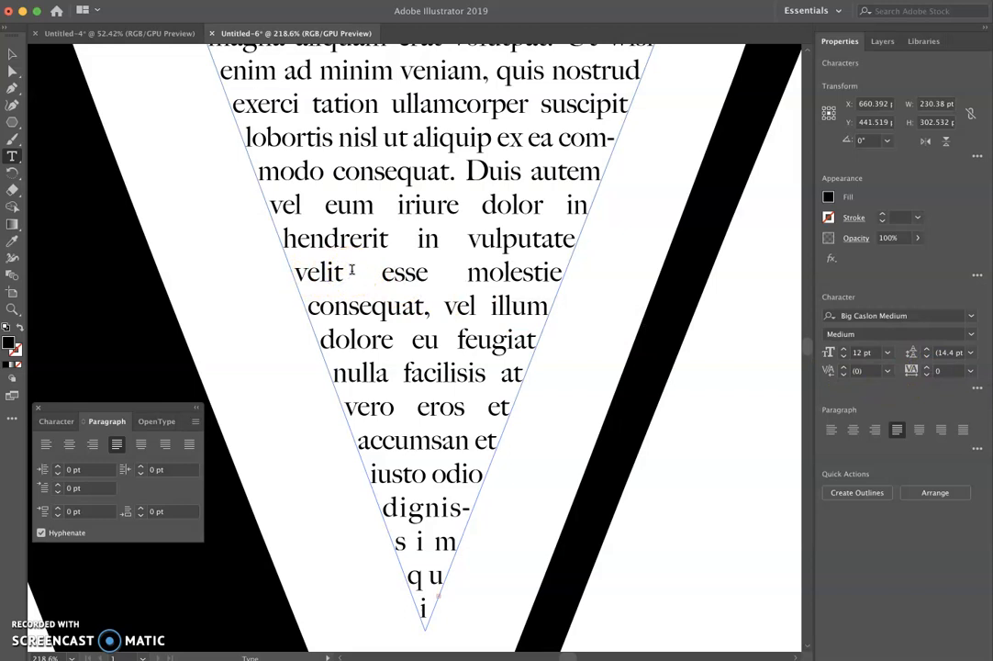
key(super+Right)
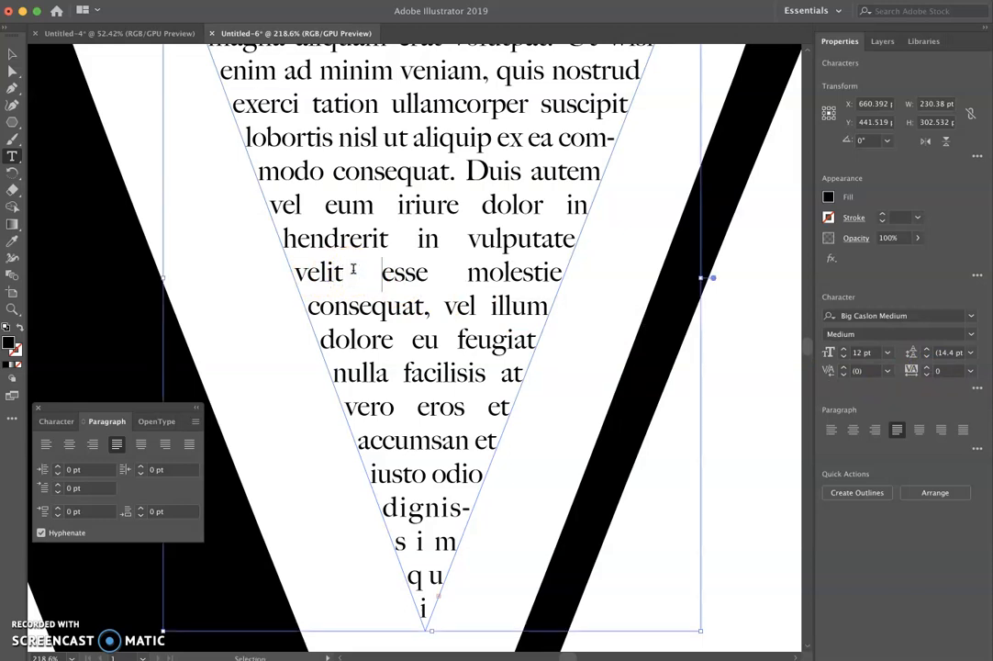
key(Left)
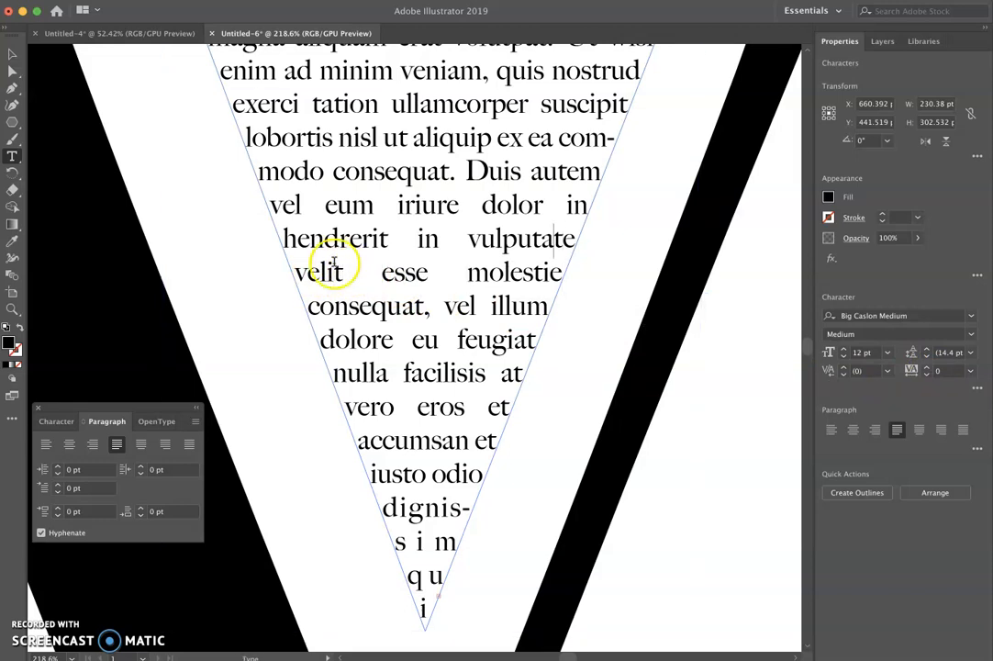
drag(310, 271, 548, 279)
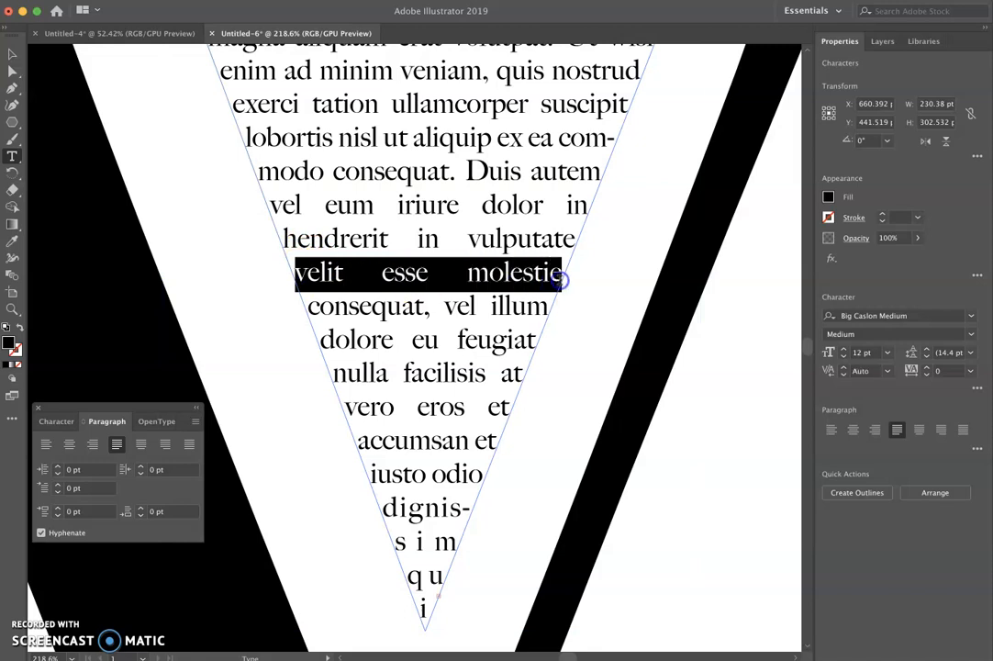
click(970, 371)
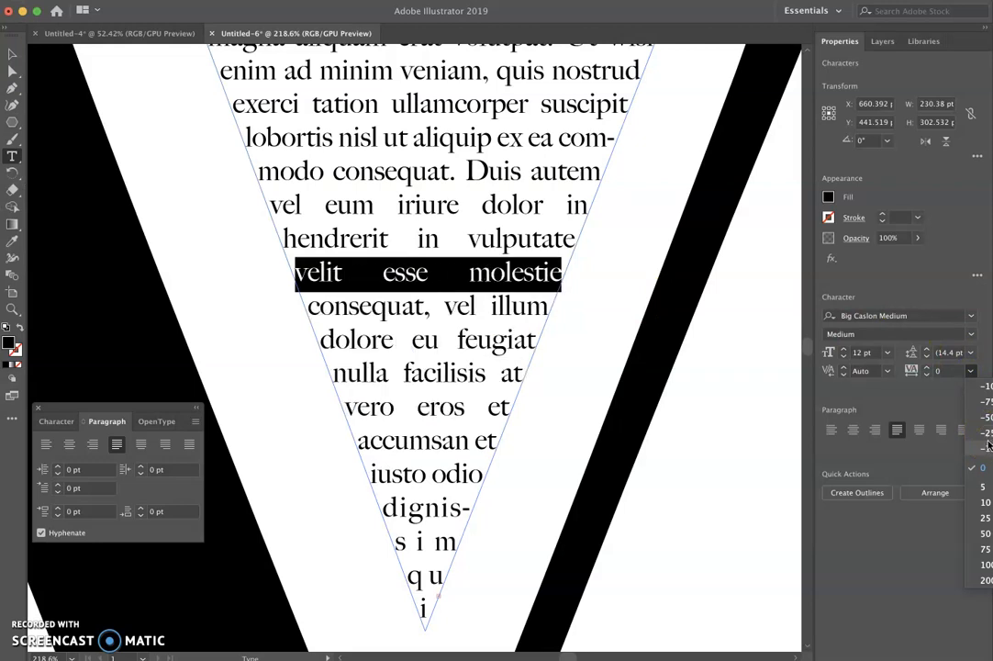
click(988, 439)
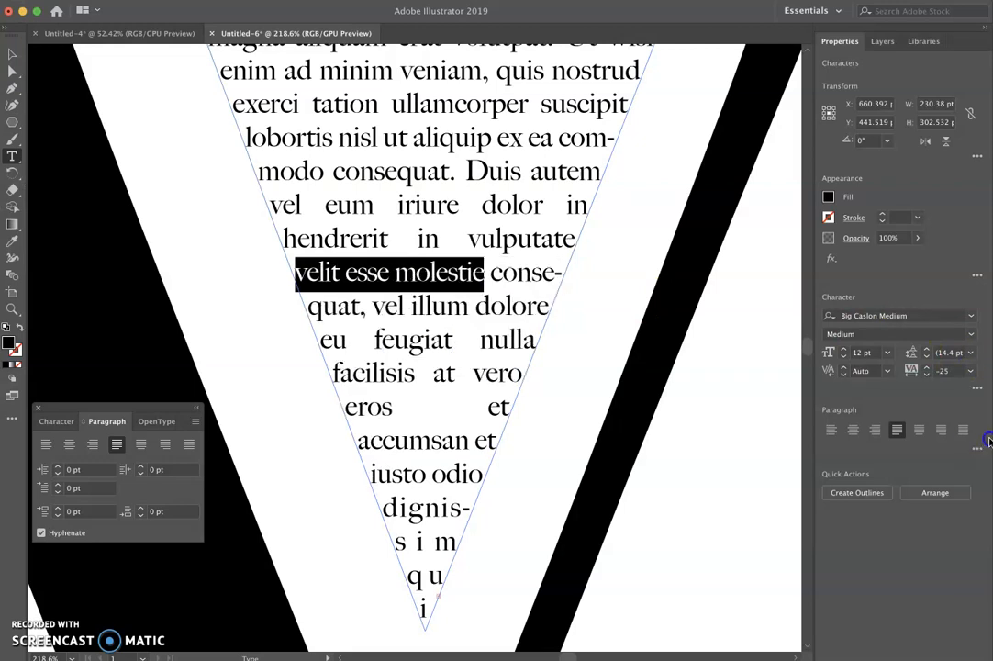
- Try adjusting the tracking of the loosely spaced "eros et" line in the triangular text
click(12, 52)
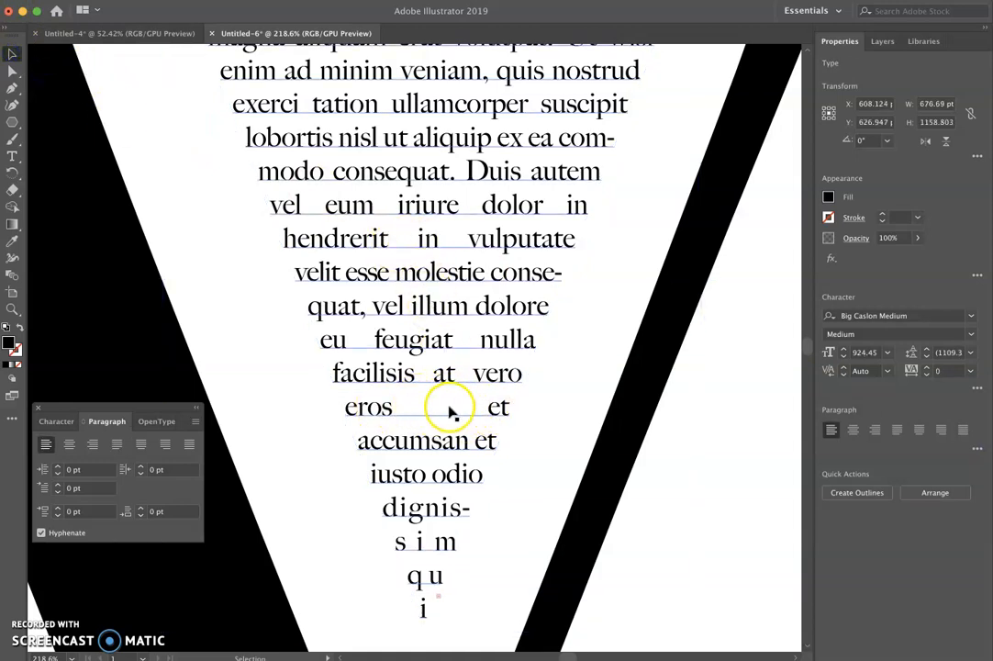
double_click(381, 406)
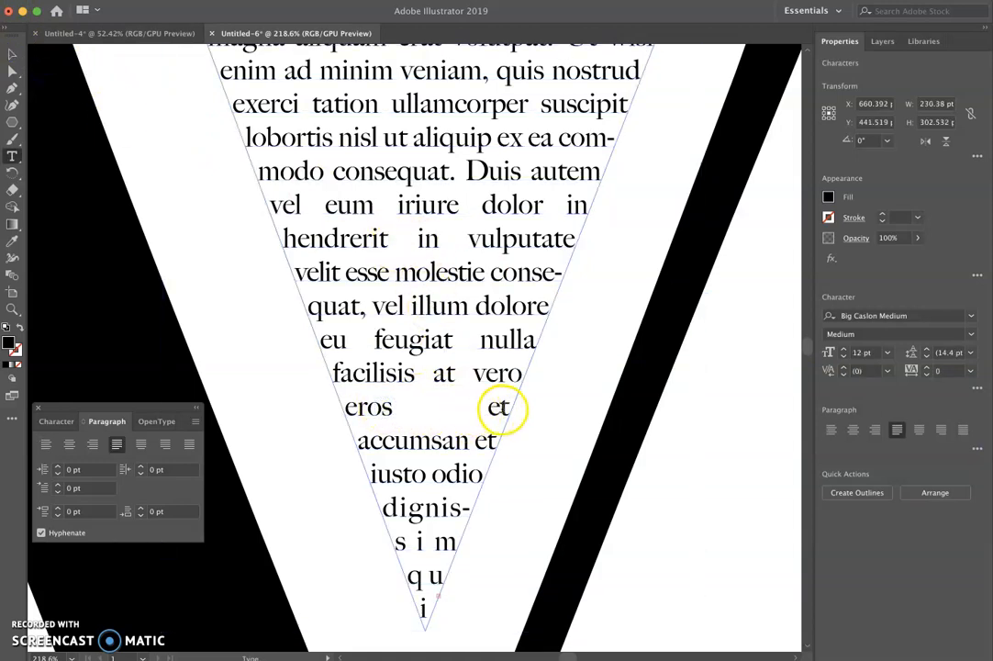
drag(500, 408, 357, 407)
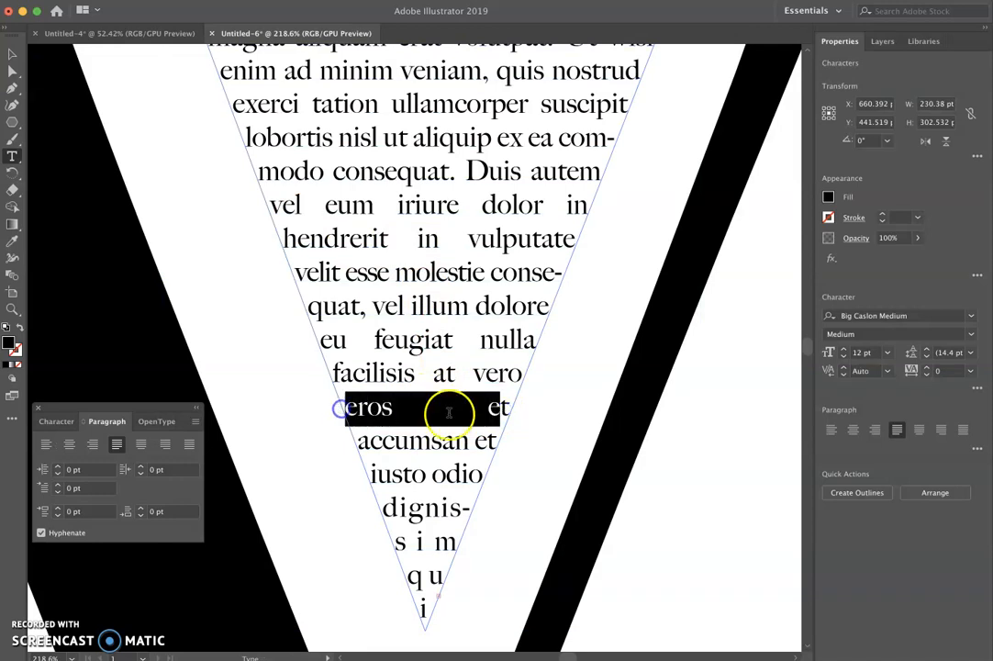
click(969, 371)
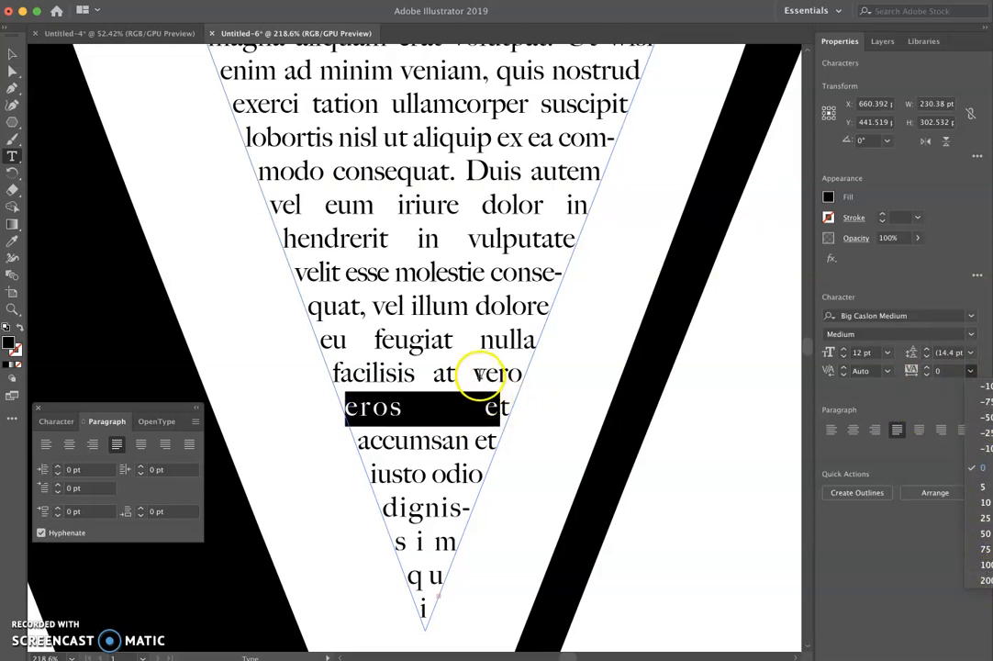
click(481, 375)
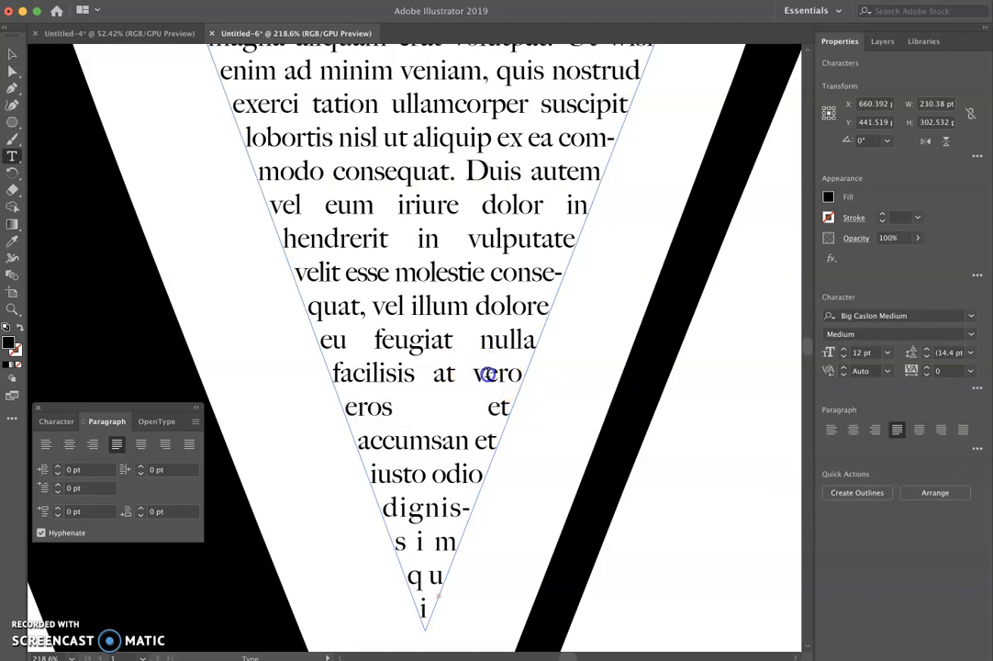
double_click(484, 373)
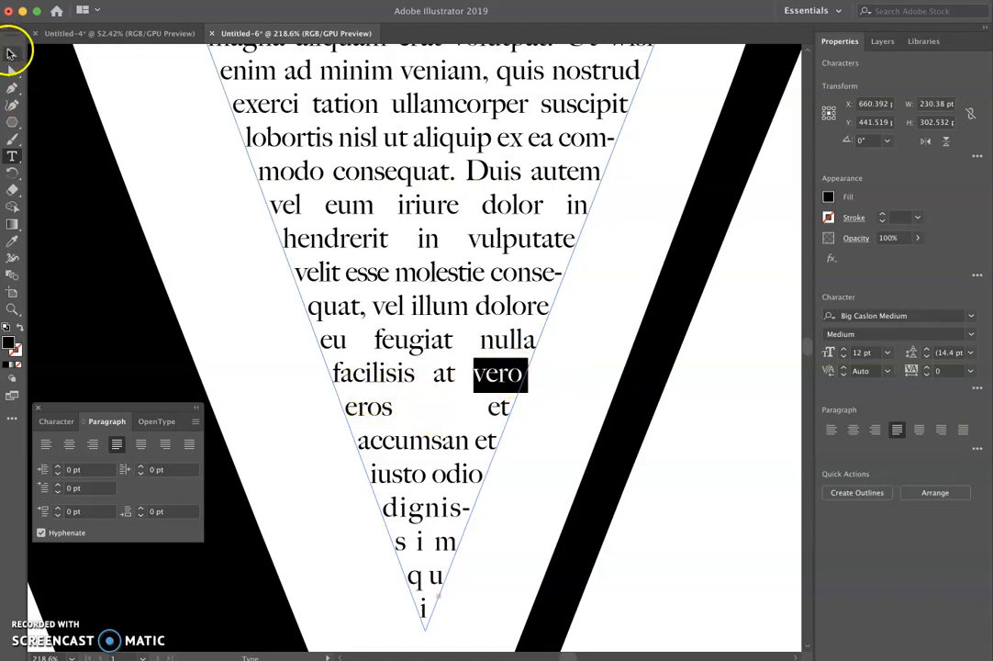
click(10, 53)
click(138, 85)
- Draw a closed four-sided Pen shape about 351 x 385 pt beside the V, its left edge slanting along the V's right stroke
key(super+1)
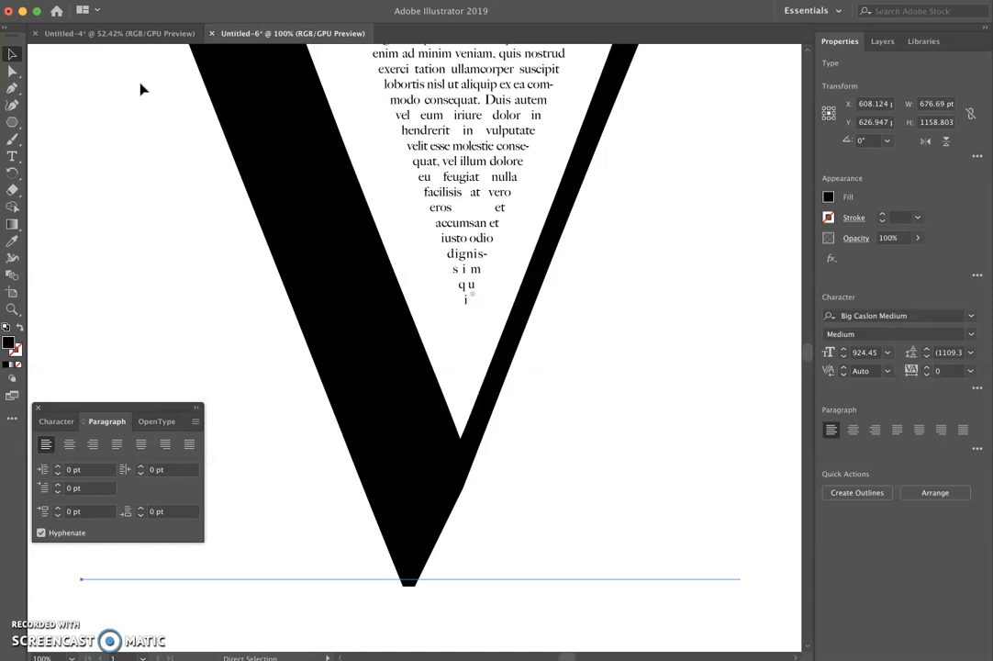
click(627, 154)
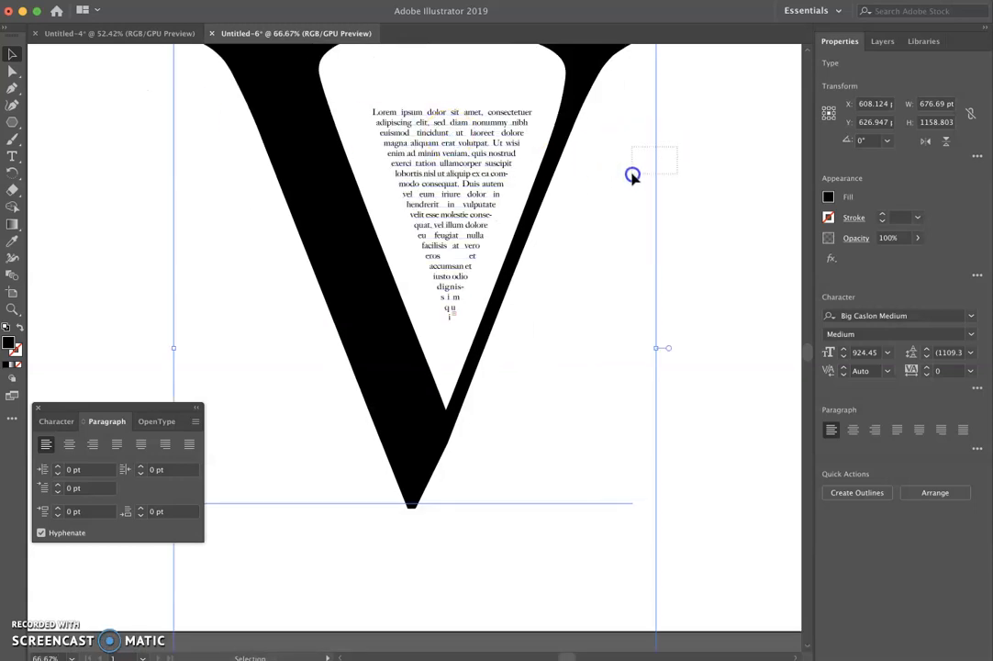
drag(682, 153, 593, 250)
click(12, 89)
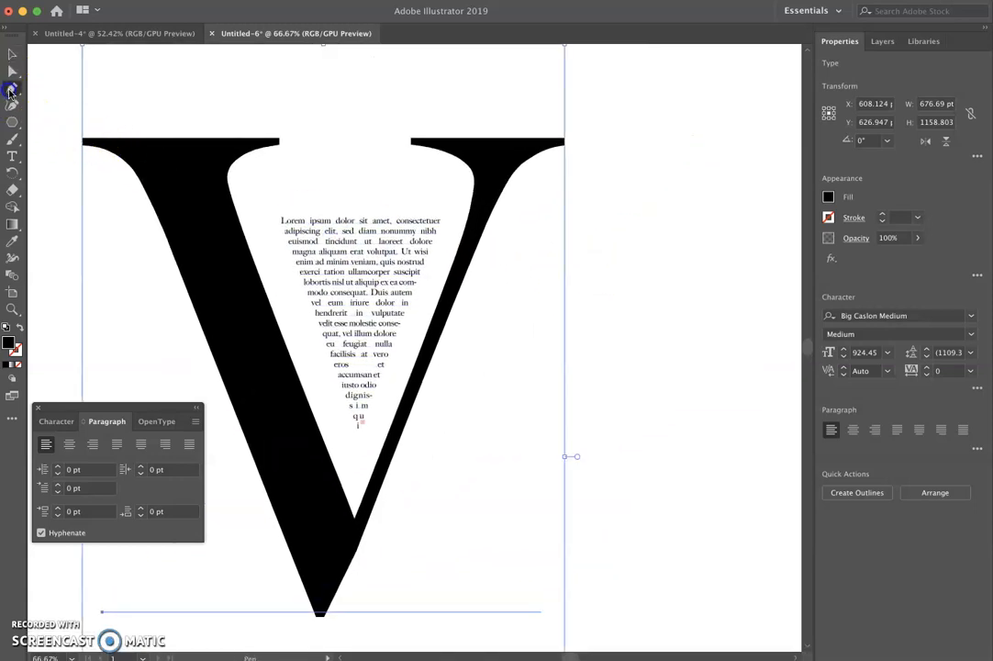
click(381, 603)
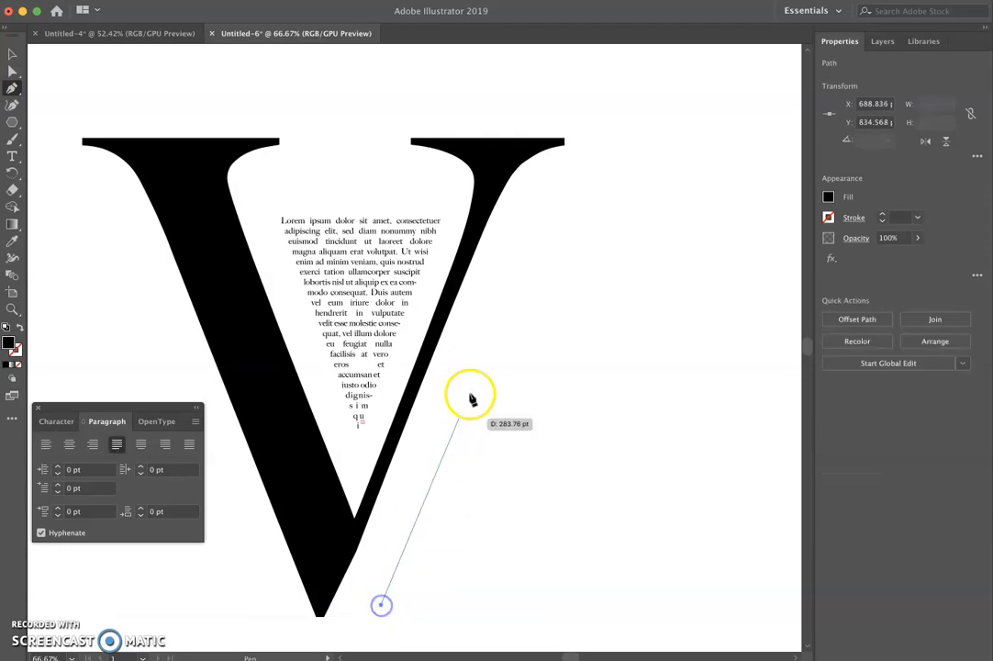
click(481, 331)
click(631, 330)
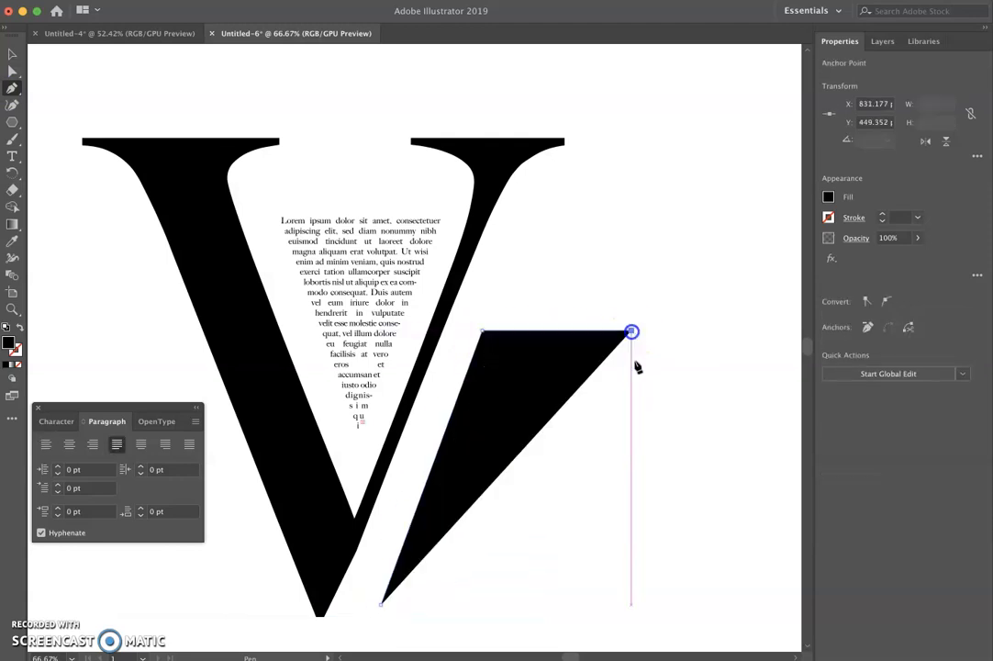
click(631, 603)
click(382, 602)
- Move the four-sided shape slightly down so its base lines up with the bottom of the V, and deselect it
key(v)
drag(530, 547, 527, 556)
click(676, 561)
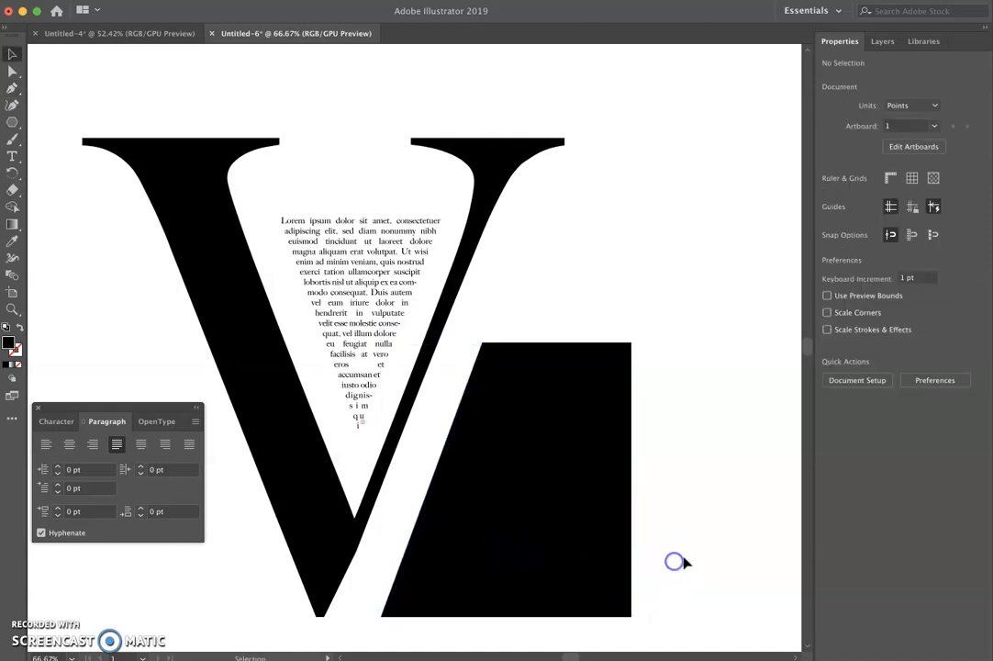
- Convert the four-sided shape beside the V into area type filled with placeholder text, and deselect it
click(12, 156)
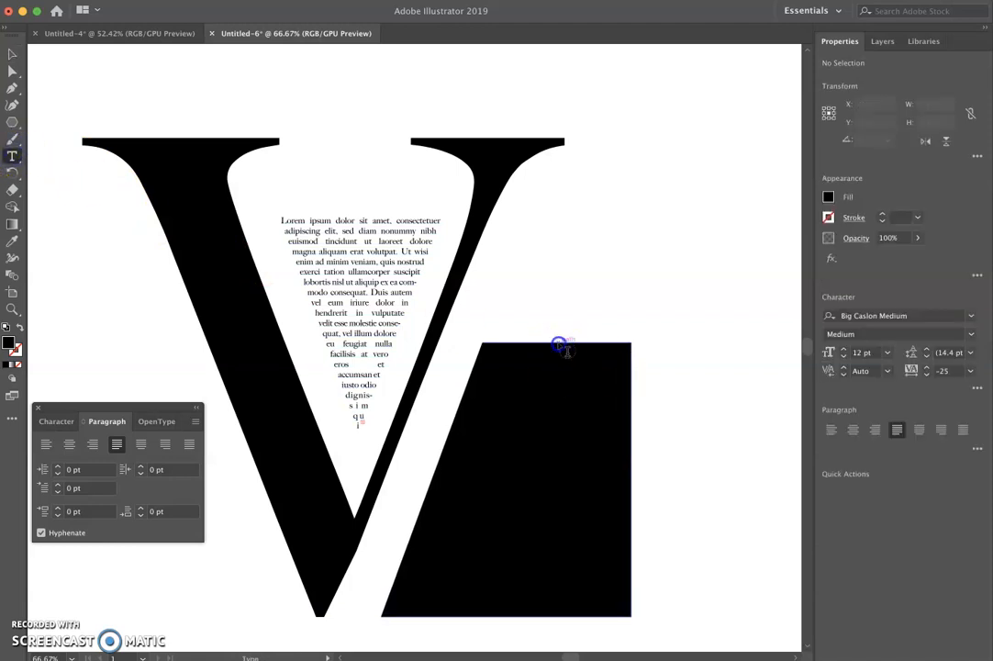
click(562, 347)
click(12, 54)
click(647, 372)
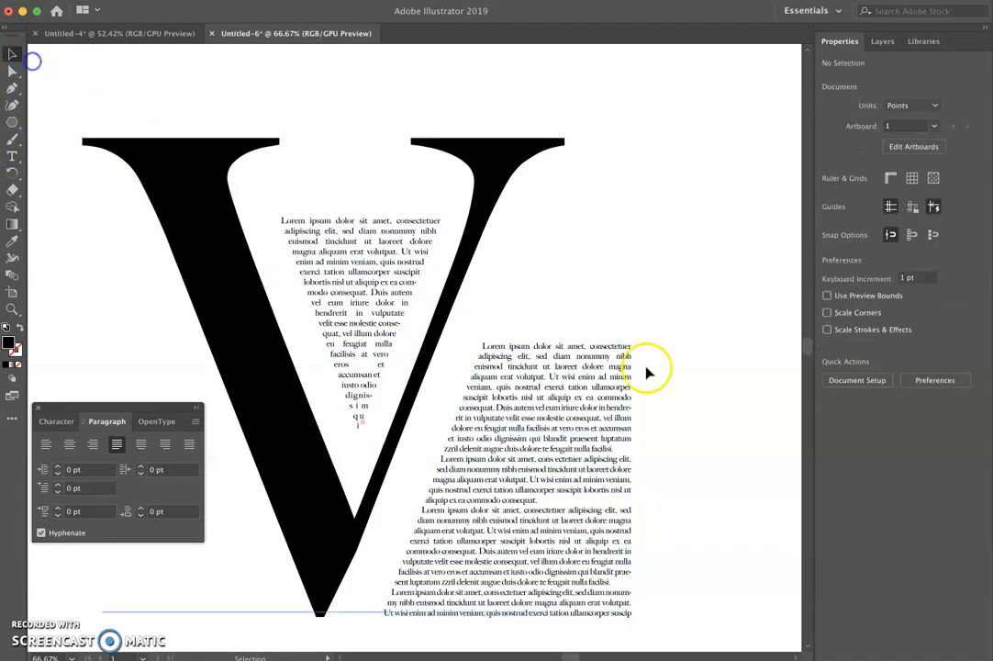
- Replace all the placeholder text in the slanted frame with the copied article text about J.C. Penney and Neiman Marcus, and deselect it
double_click(594, 375)
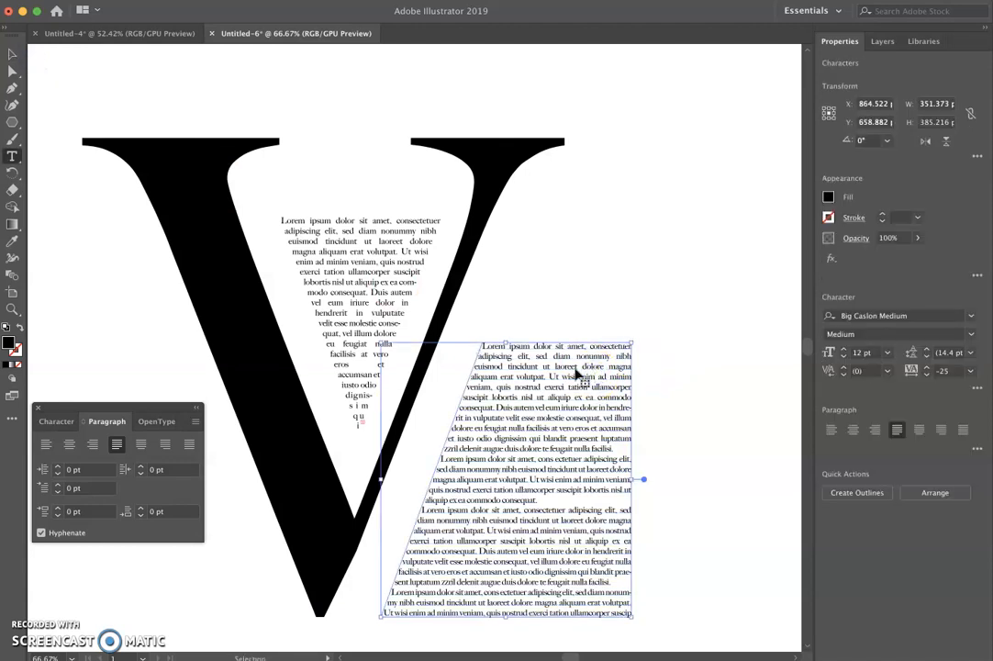
key(super+a)
key(super+v)
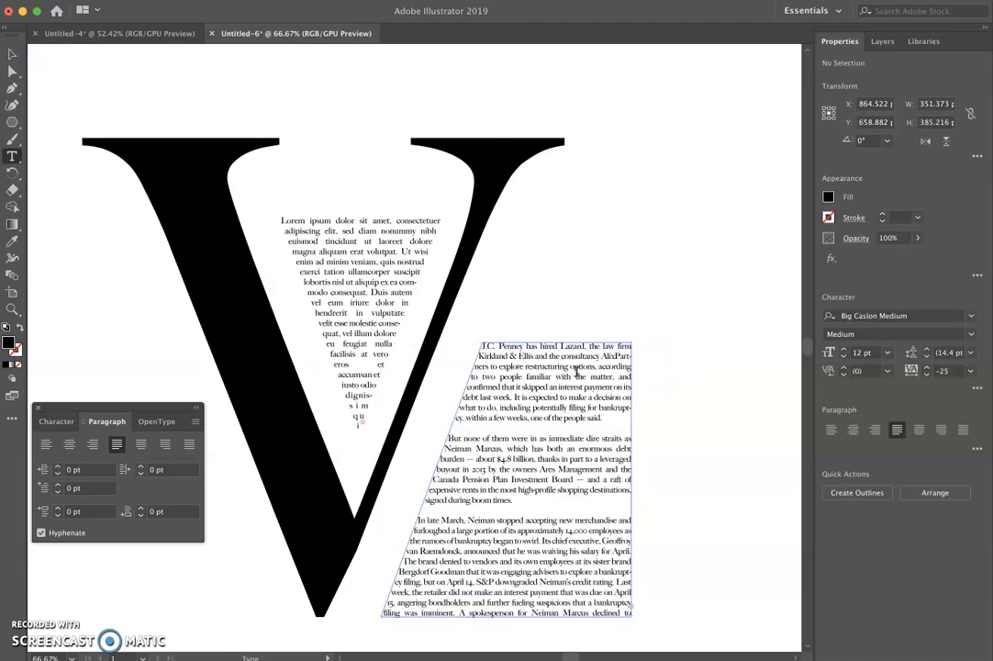
click(12, 54)
click(720, 250)
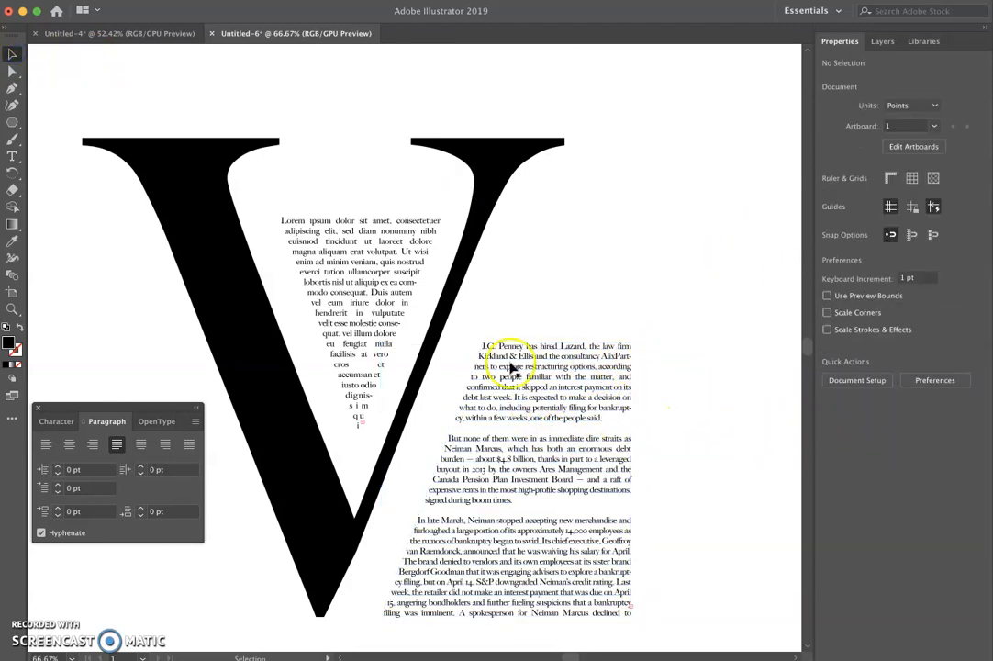
- Reshape the slanted text frame by moving its upper-left anchor point right and its lower-left anchor point slightly left
click(12, 71)
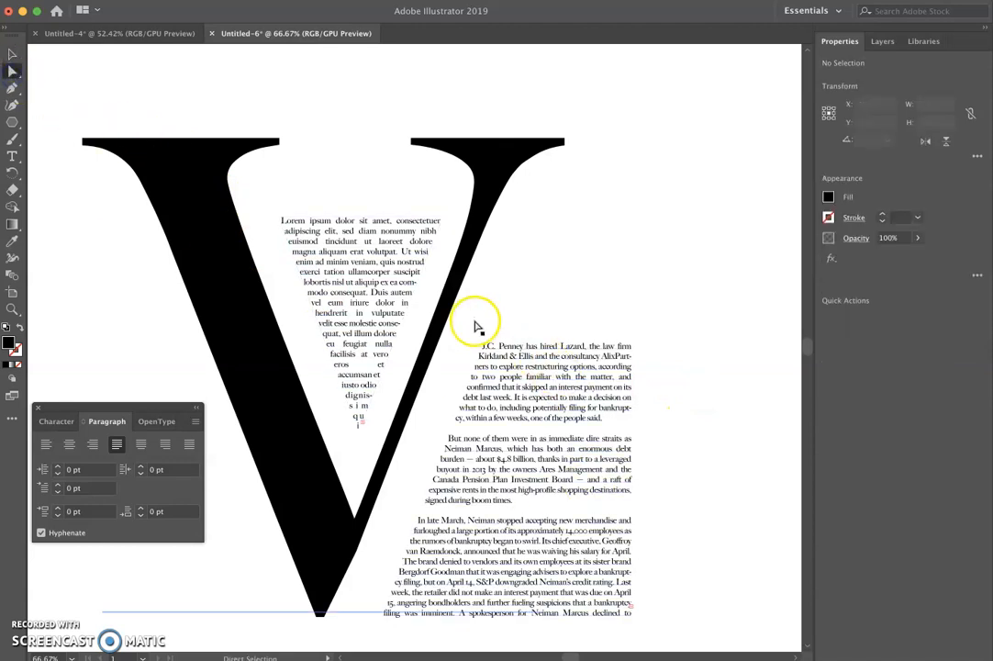
drag(482, 345, 539, 344)
drag(383, 617, 367, 615)
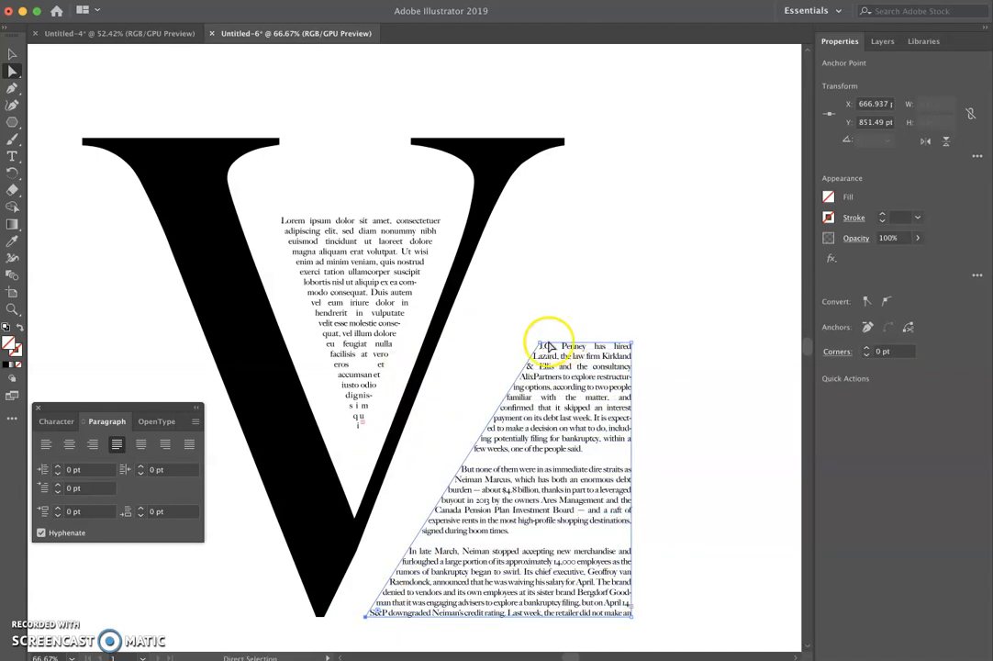
- Move the slanted text frame's upper-left anchor point left so its edge follows the V's stem, and deselect the frame
drag(542, 347, 473, 344)
click(628, 294)
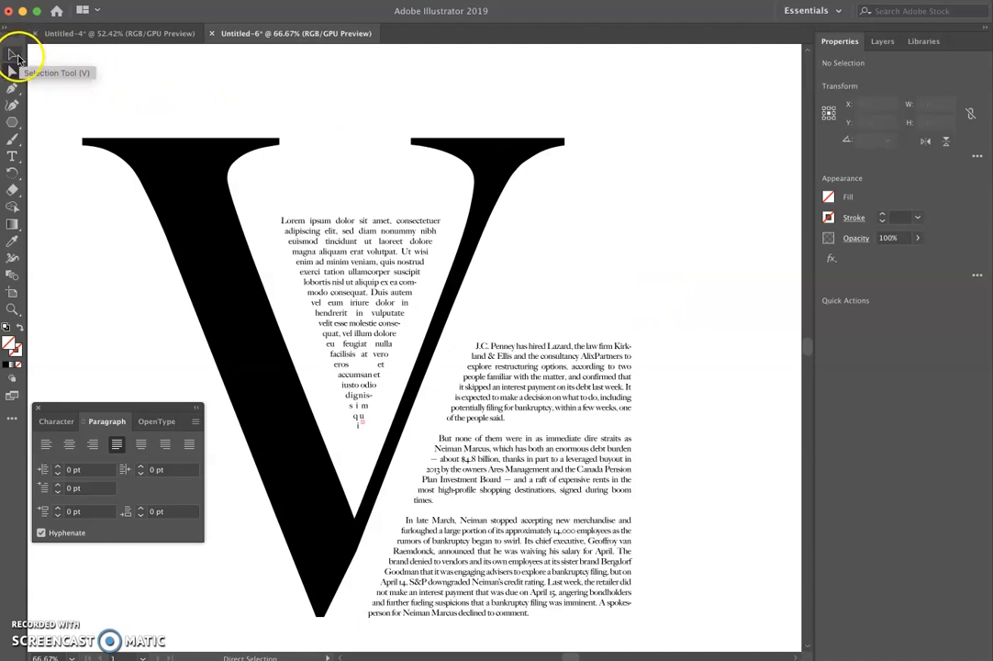
- Switch to Chrome to examine the typography lesson's example of text on a circular path, and return to Illustrator
key(super+Tab)
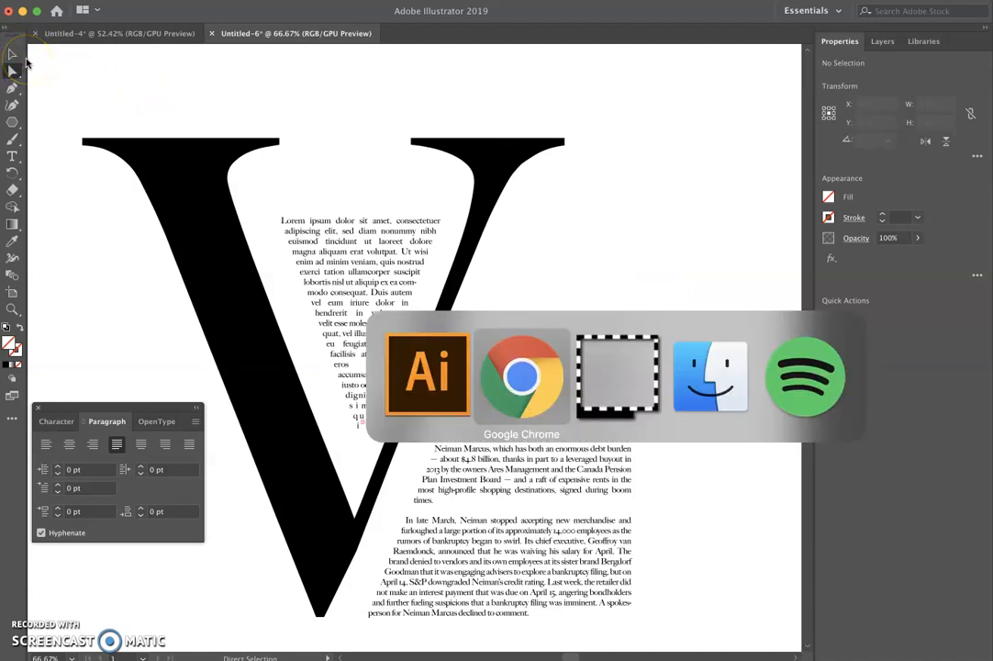
click(223, 16)
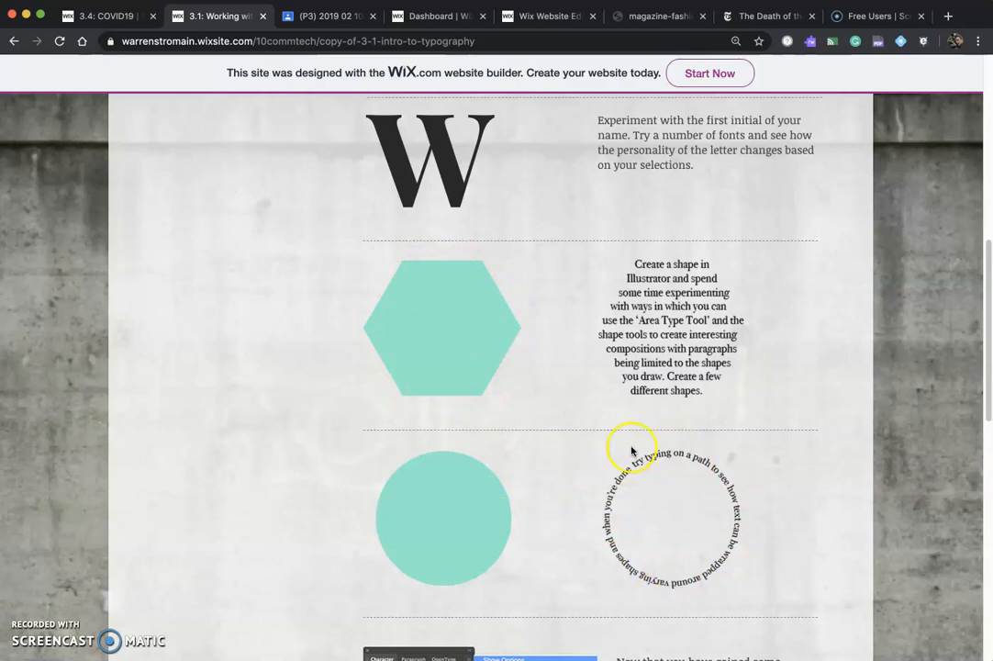
key(super+Tab)
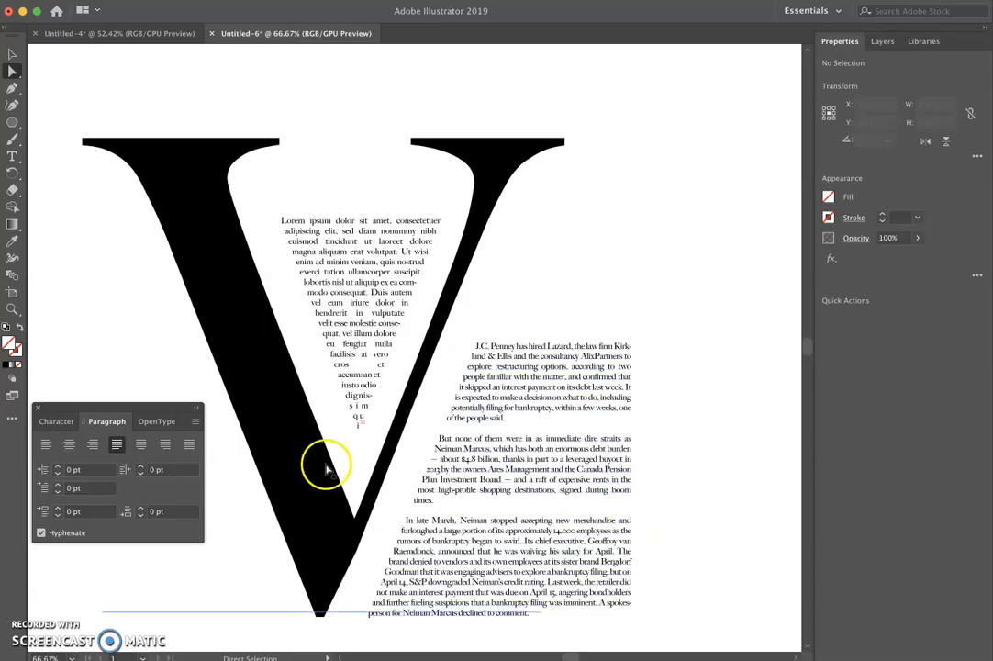
- Delete both slanted placeholder text blocks from the Untitled-4 document
click(117, 34)
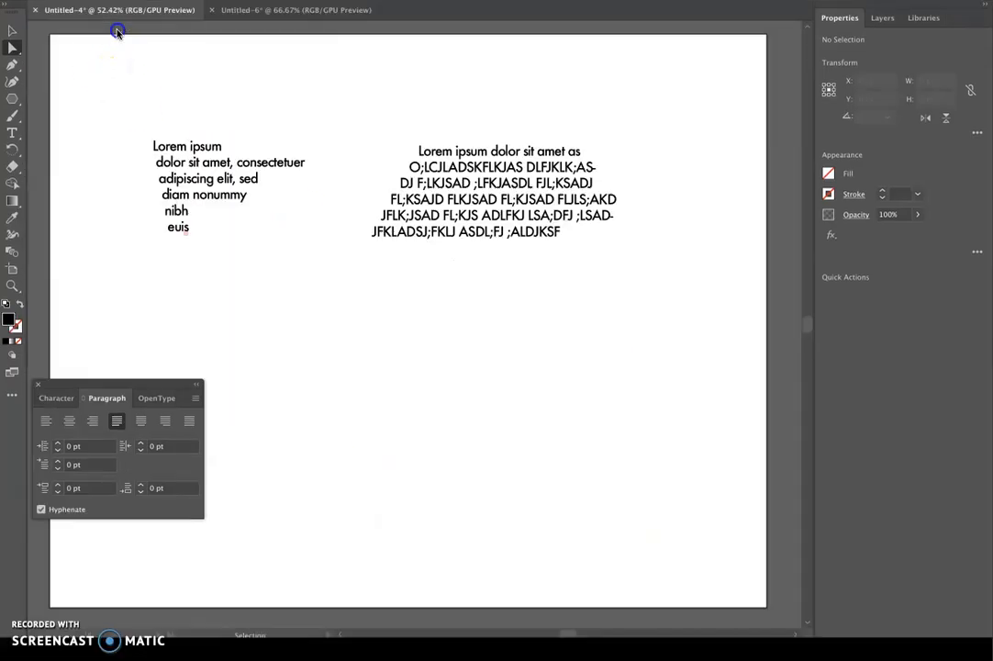
click(13, 54)
click(183, 168)
key(Delete)
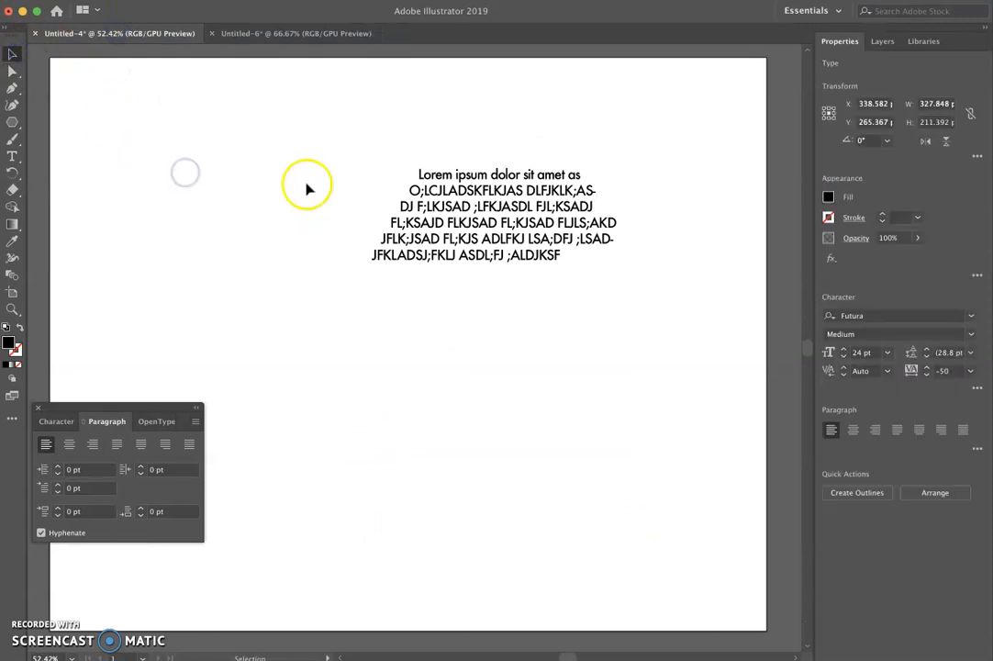
click(436, 217)
key(Delete)
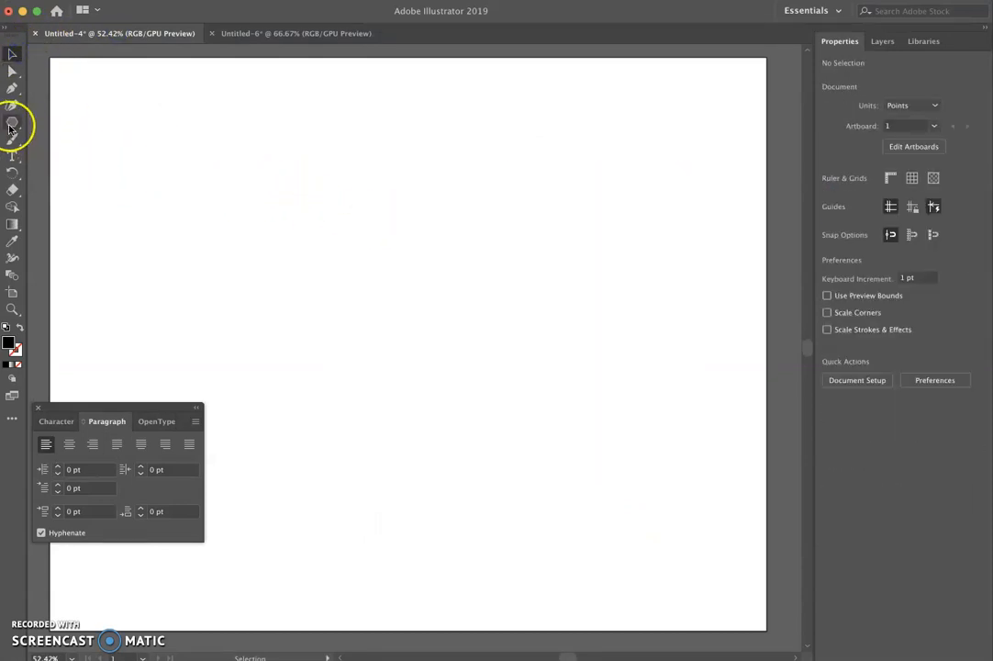
- Draw a black circle about 714 pt in diameter with the Ellipse tool, slightly right of the artboard's centre
drag(9, 128, 53, 138)
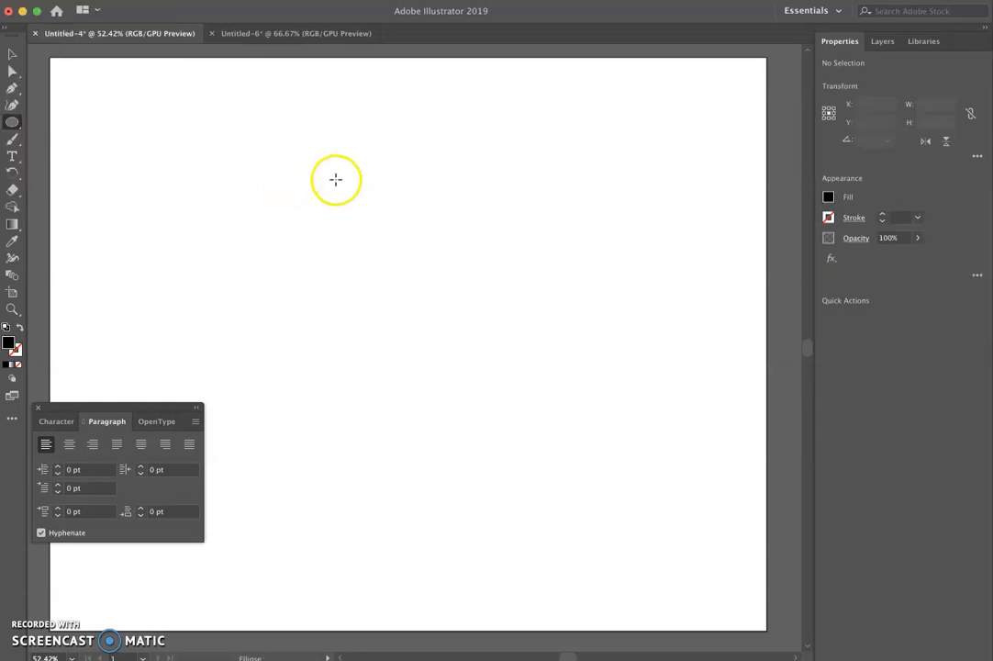
mouse_move(474, 335)
mouse_down()
mouse_move(660, 543)
mouse_move(657, 535)
mouse_up()
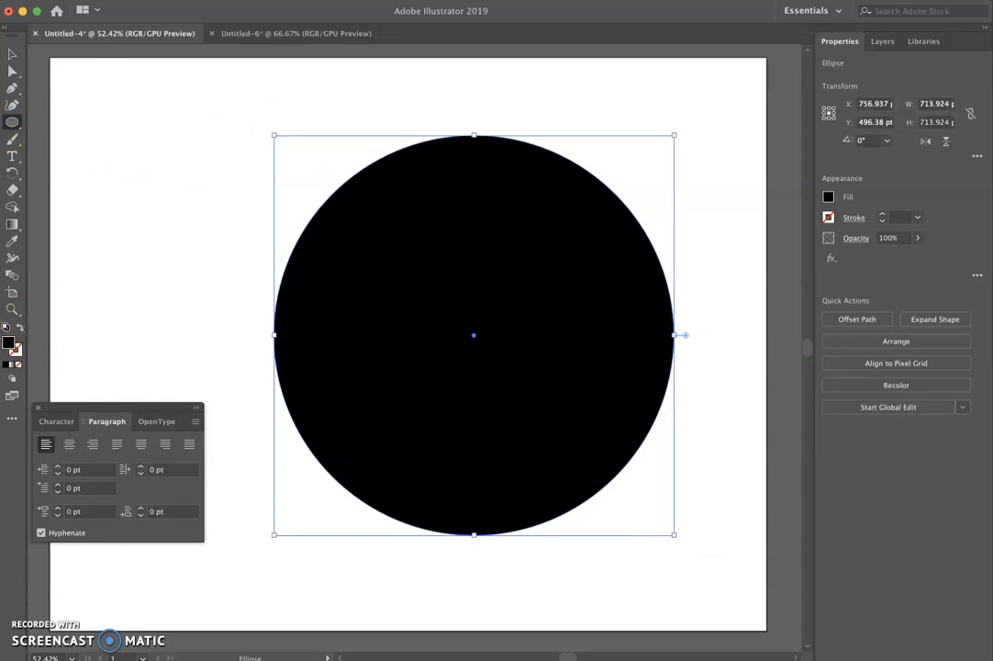
- Try Type on a Path starting at the circle's upper-left edge, and undo it
drag(12, 158, 67, 176)
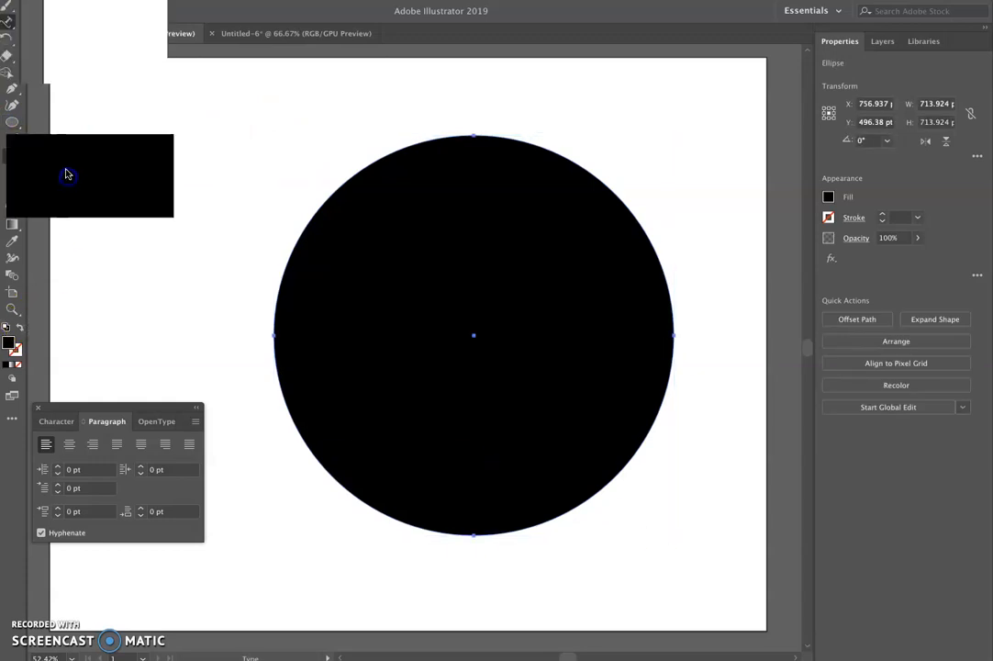
click(341, 184)
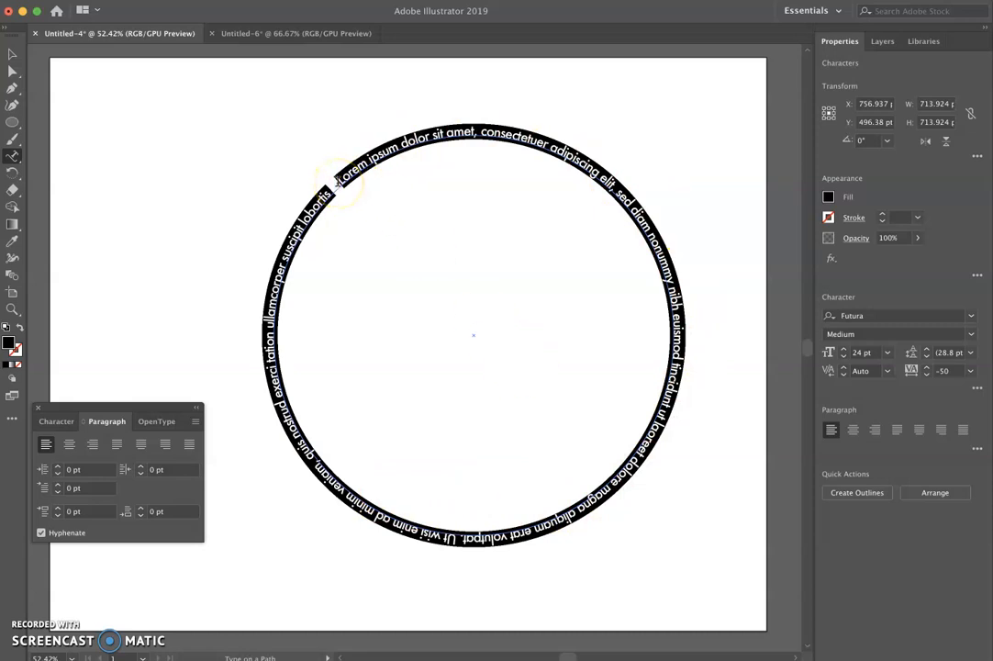
key(super+z)
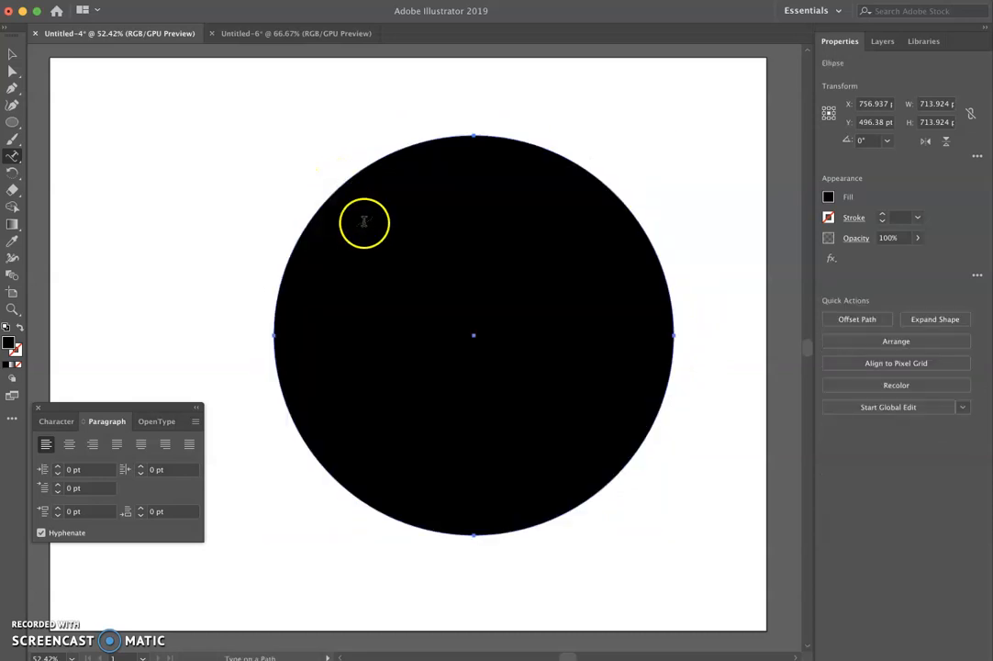
- Try Type on a Path from the circle's upper-right edge with the copied article text pasted in, and undo it
click(613, 192)
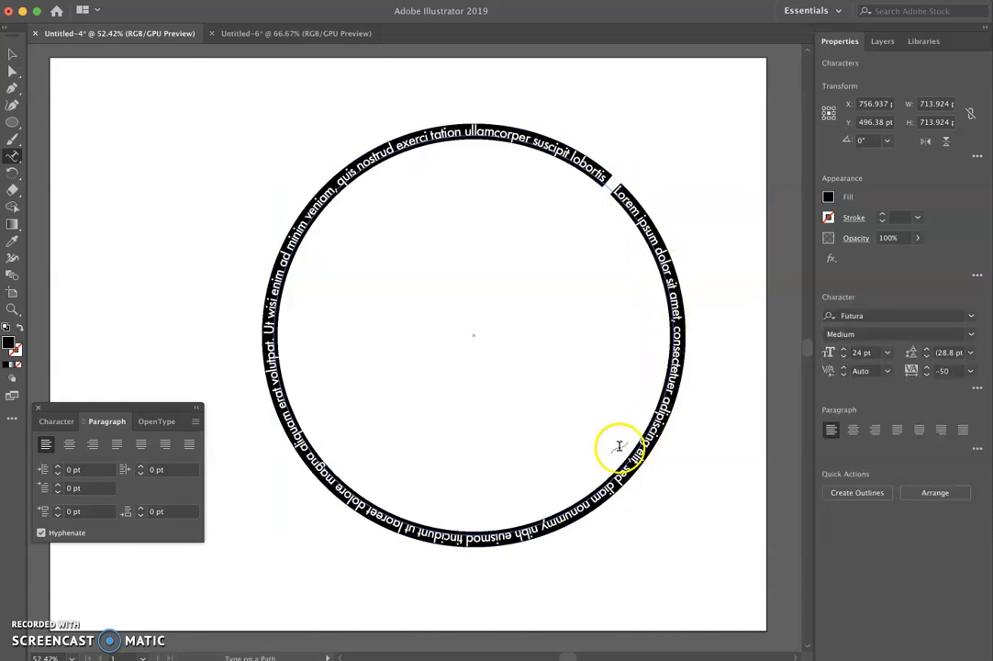
key(super+v)
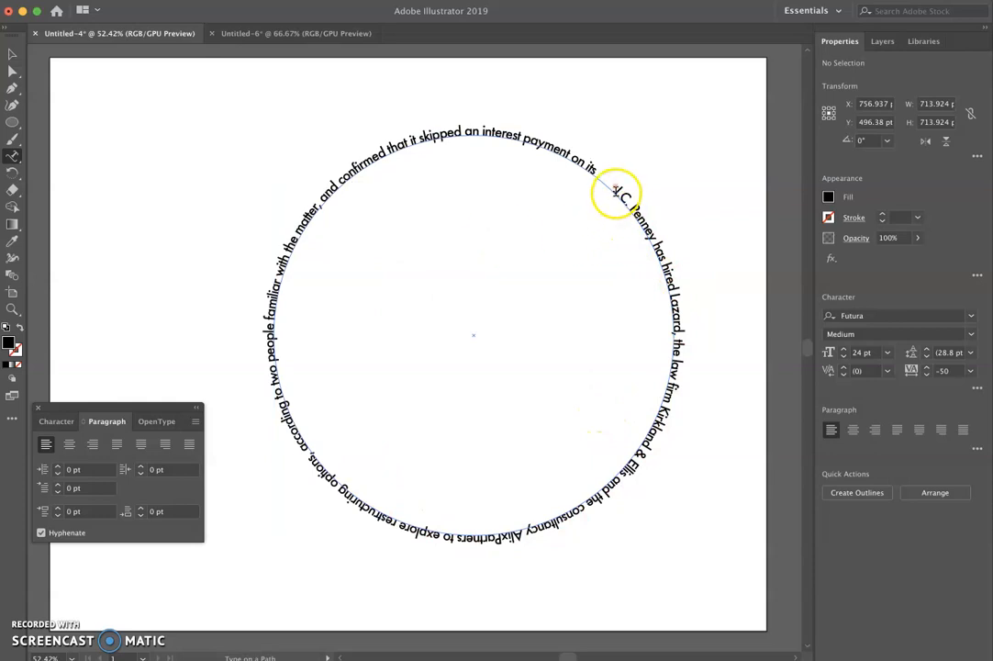
key(super+z)
key(super+z)
key(super+z)
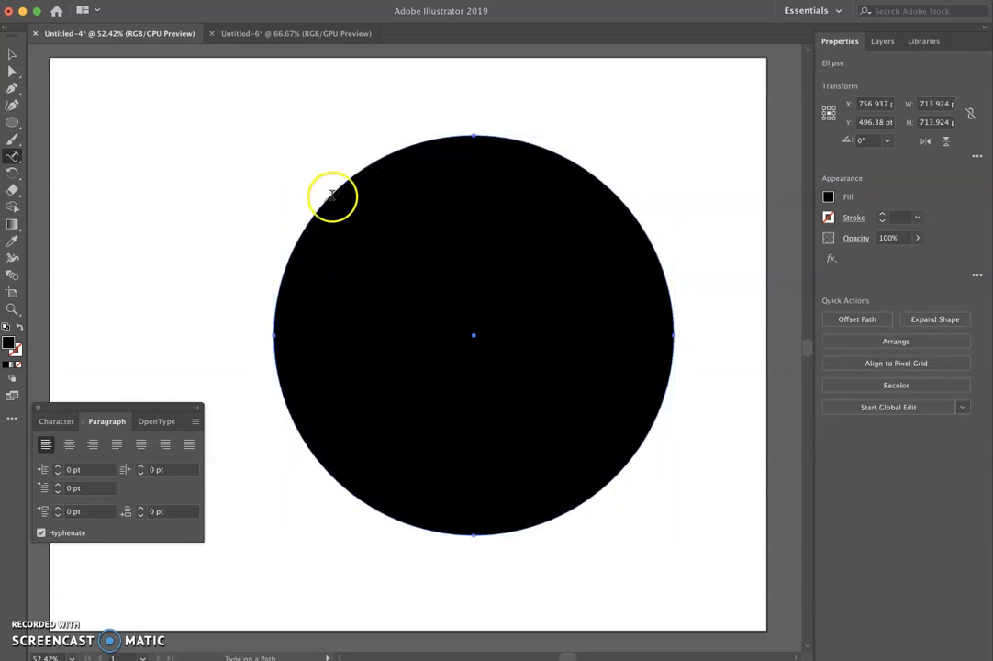
- Create type on the circle's path starting at its leftmost point, replace the placeholder with the copied article text, and deselect it
click(272, 341)
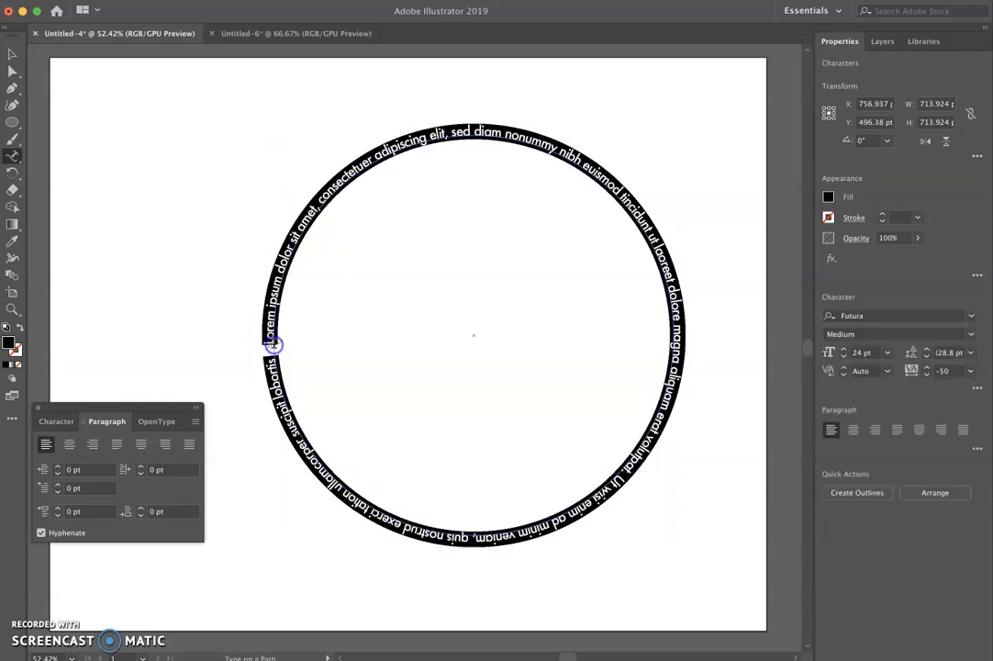
key(super+v)
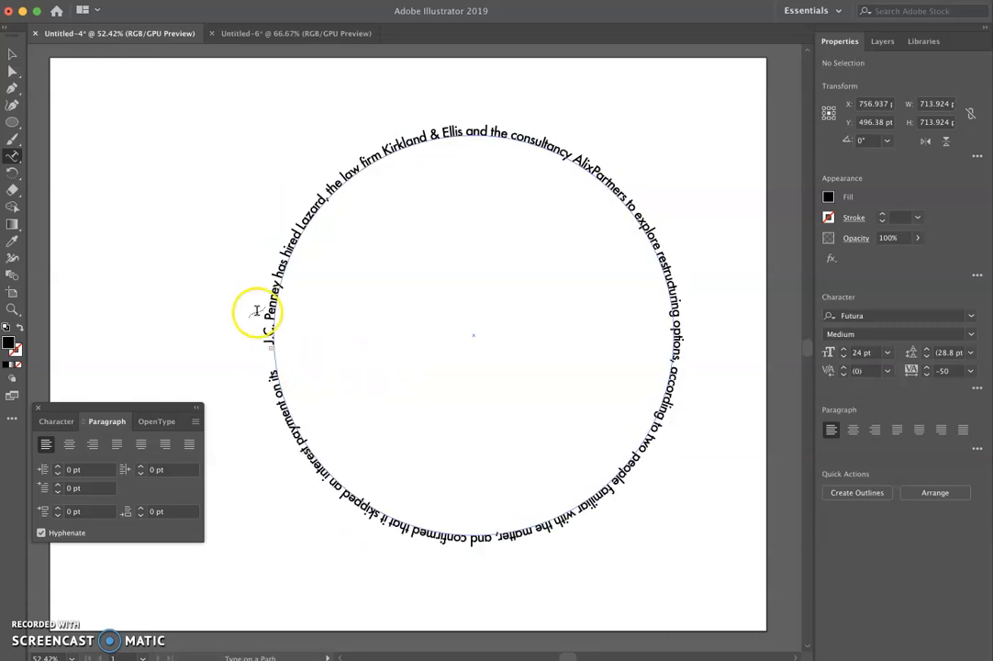
click(9, 57)
click(210, 231)
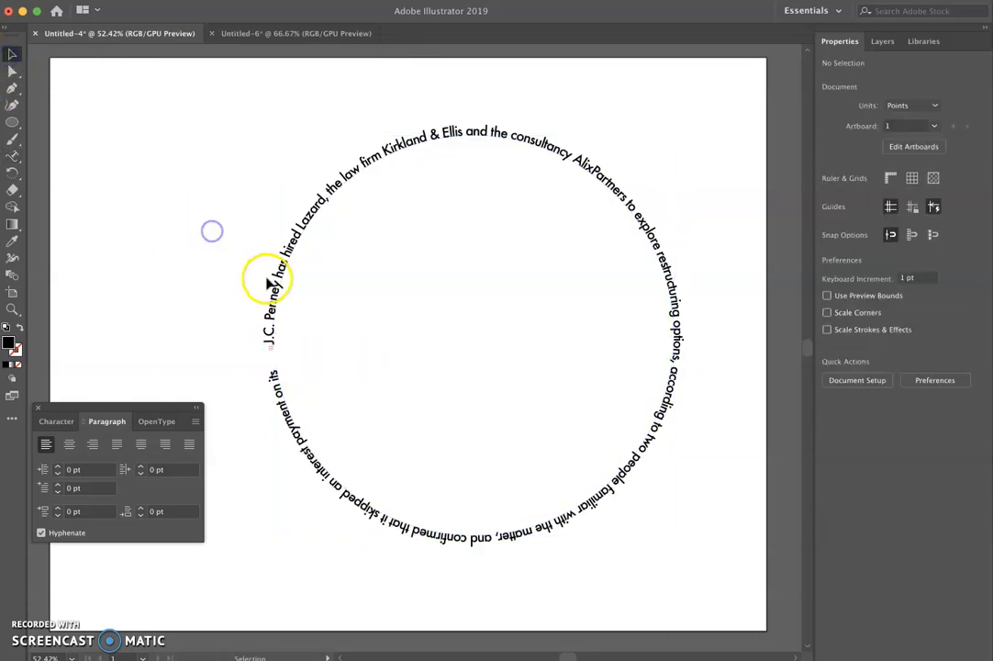
- Select the circular path text and reduce its font size to 15 pt
click(274, 290)
drag(267, 328, 284, 316)
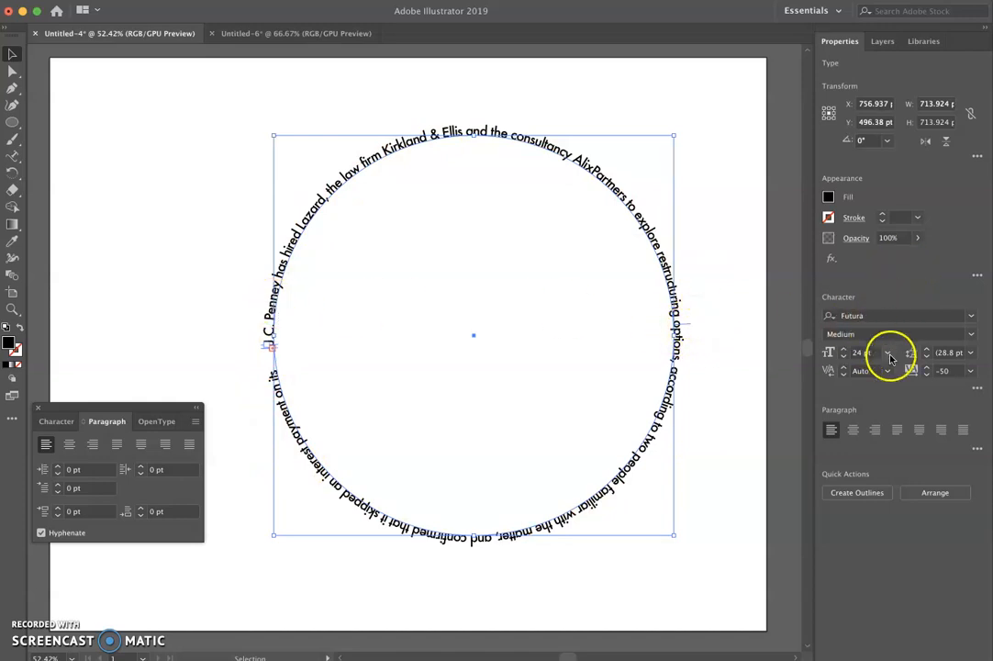
click(843, 356)
click(843, 357)
click(844, 357)
click(843, 357)
click(844, 357)
click(843, 356)
click(843, 357)
click(843, 356)
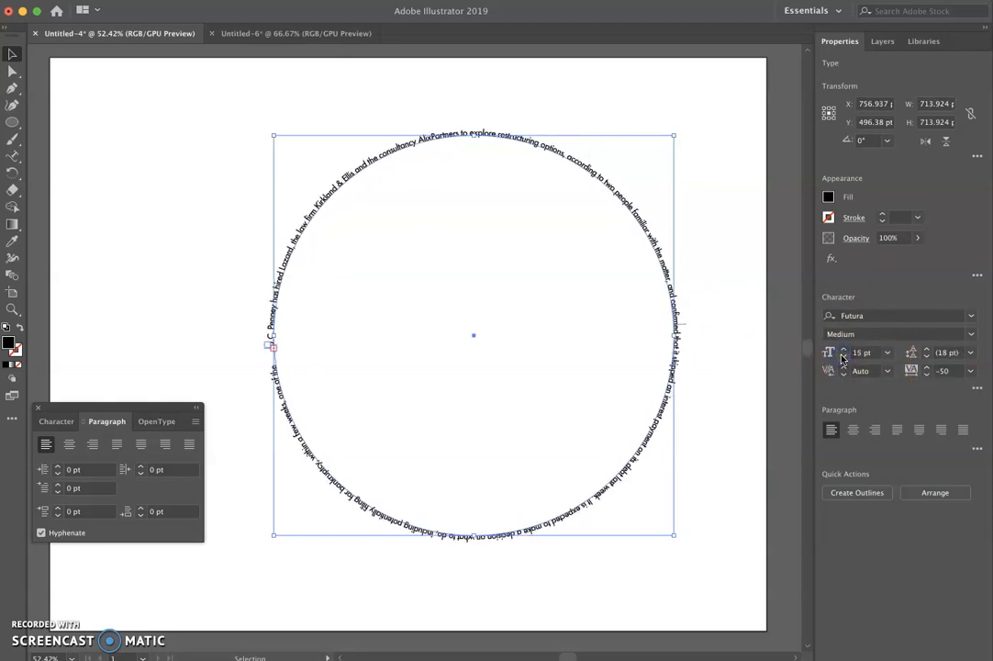
- Increase the circular path text's font size to 28 pt
click(844, 349)
click(843, 349)
click(843, 348)
click(843, 349)
click(843, 349)
click(843, 348)
click(843, 349)
click(843, 349)
click(843, 349)
click(843, 349)
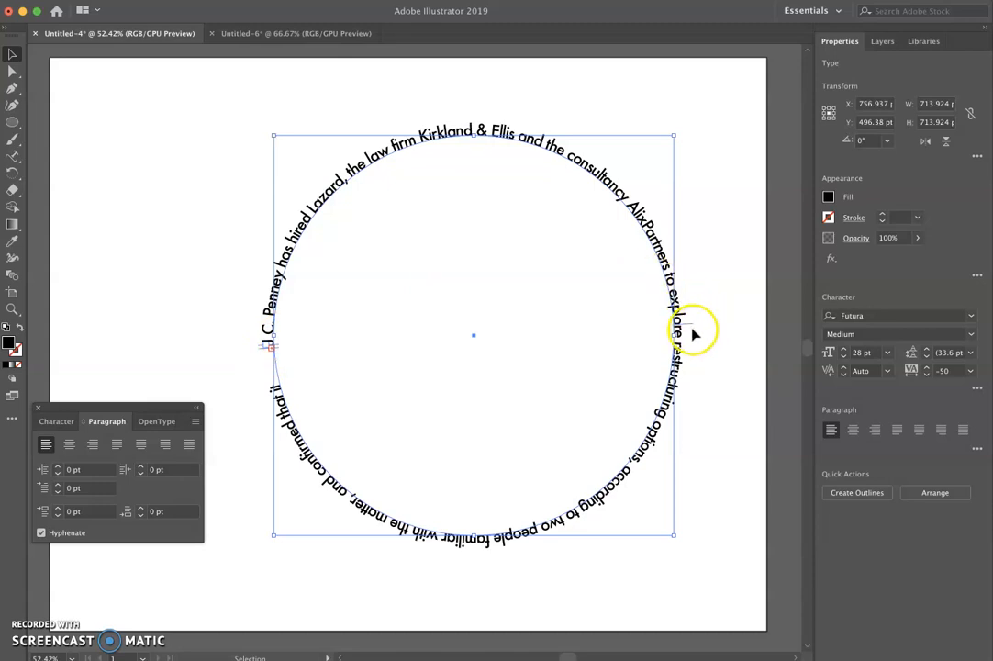
- Flip the path text to the inside of the circle with its centre bracket, and flip it back outside
drag(690, 330, 639, 335)
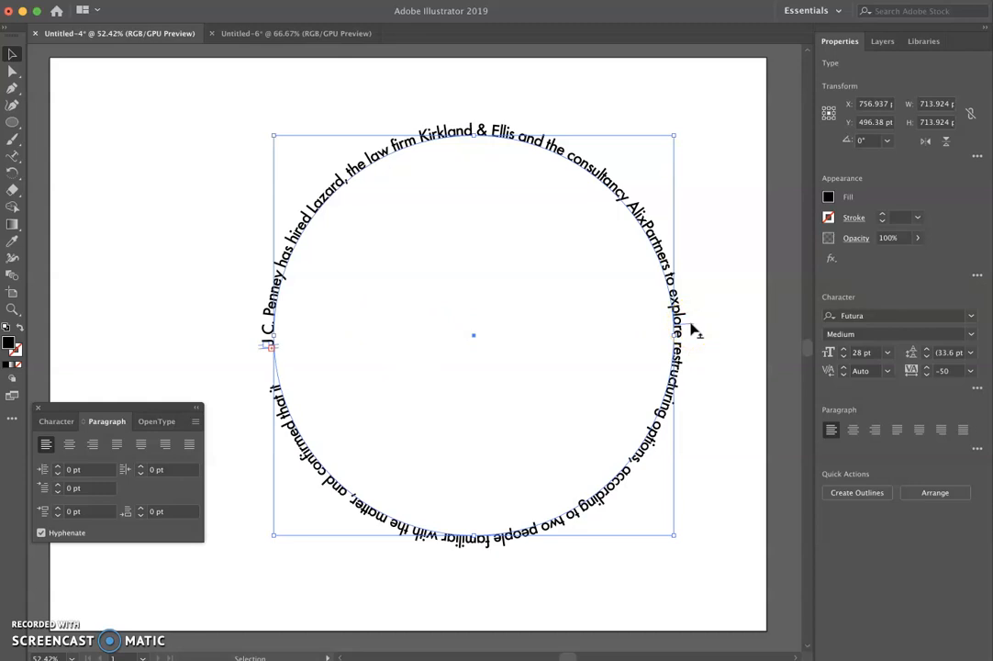
drag(692, 330, 653, 328)
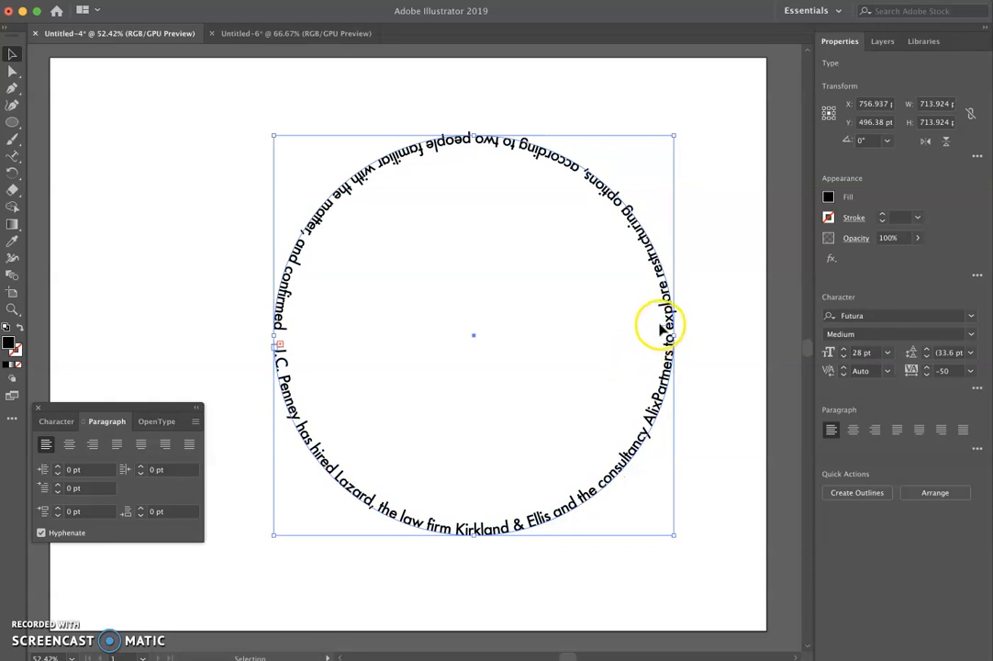
drag(665, 326, 718, 332)
click(257, 347)
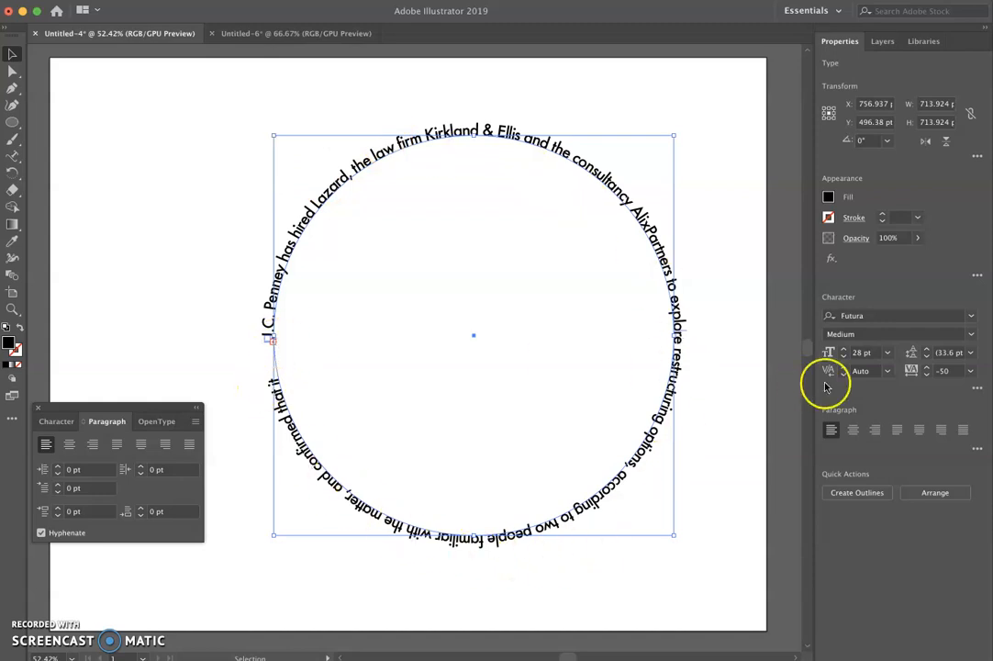
- Reduce the circular path text's font size to 9 pt and deselect it
click(844, 357)
click(844, 357)
click(844, 357)
click(844, 357)
click(844, 357)
click(844, 357)
click(844, 357)
click(844, 357)
click(844, 357)
click(844, 357)
click(844, 357)
click(844, 357)
click(844, 356)
click(844, 357)
click(844, 357)
click(844, 357)
click(844, 357)
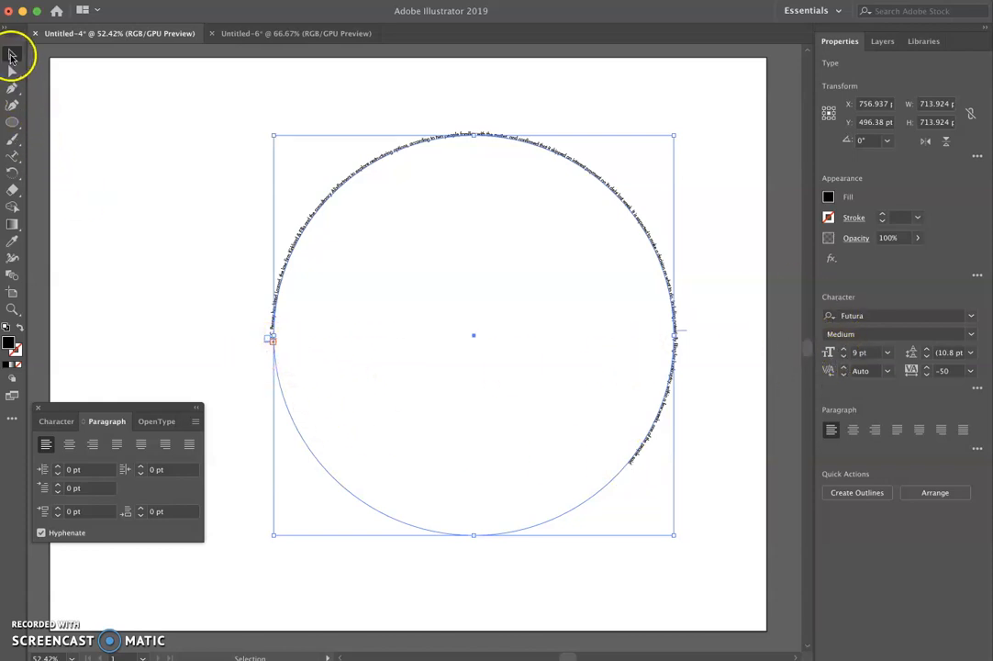
click(90, 97)
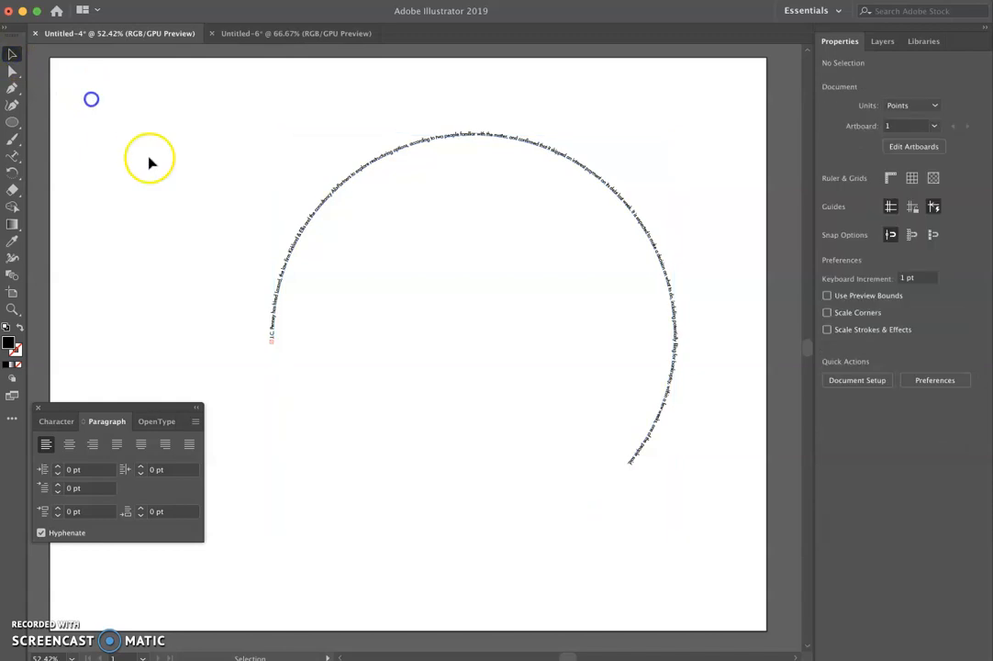
- Select the circular path text again and set its font size to 12 pt
click(271, 330)
drag(271, 330, 270, 340)
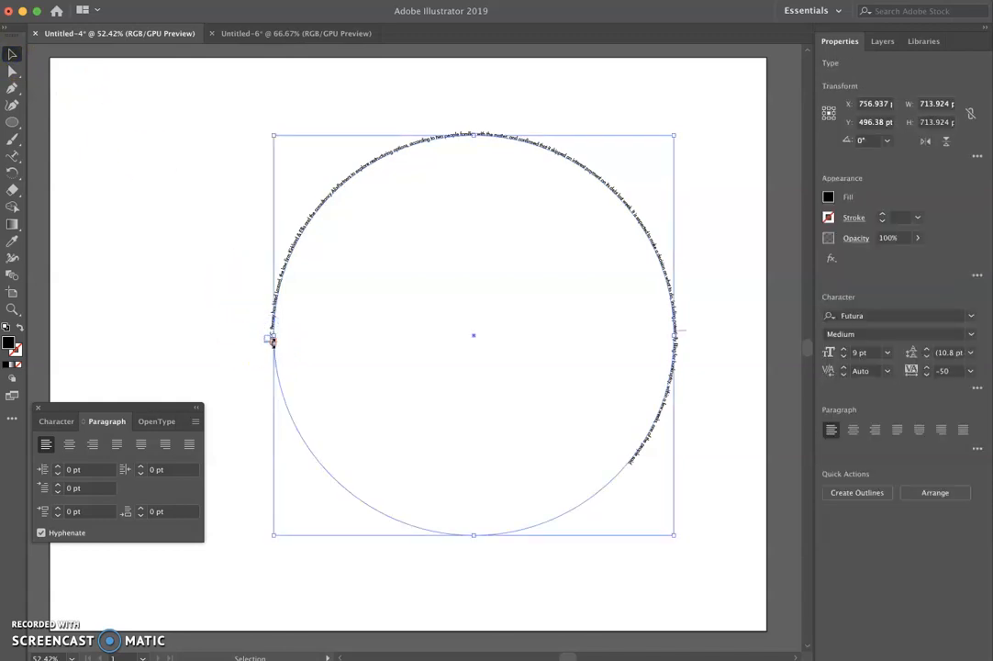
click(844, 349)
click(844, 350)
click(844, 350)
- Try flowing the circle's overset text into a linked text frame placed left of the circle, and undo it
click(247, 345)
click(273, 347)
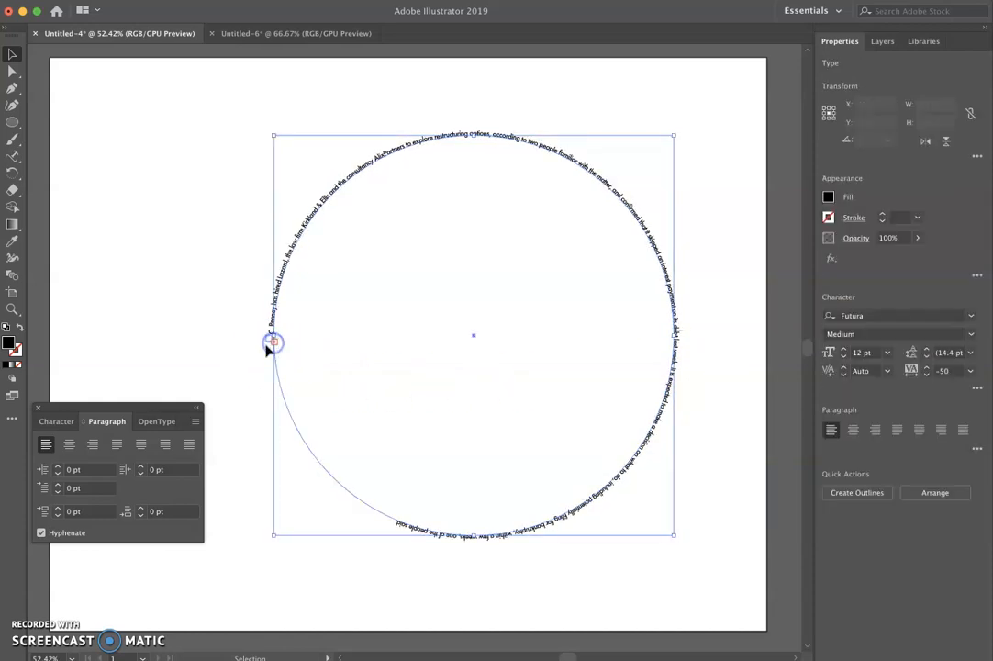
double_click(275, 339)
drag(272, 344, 140, 296)
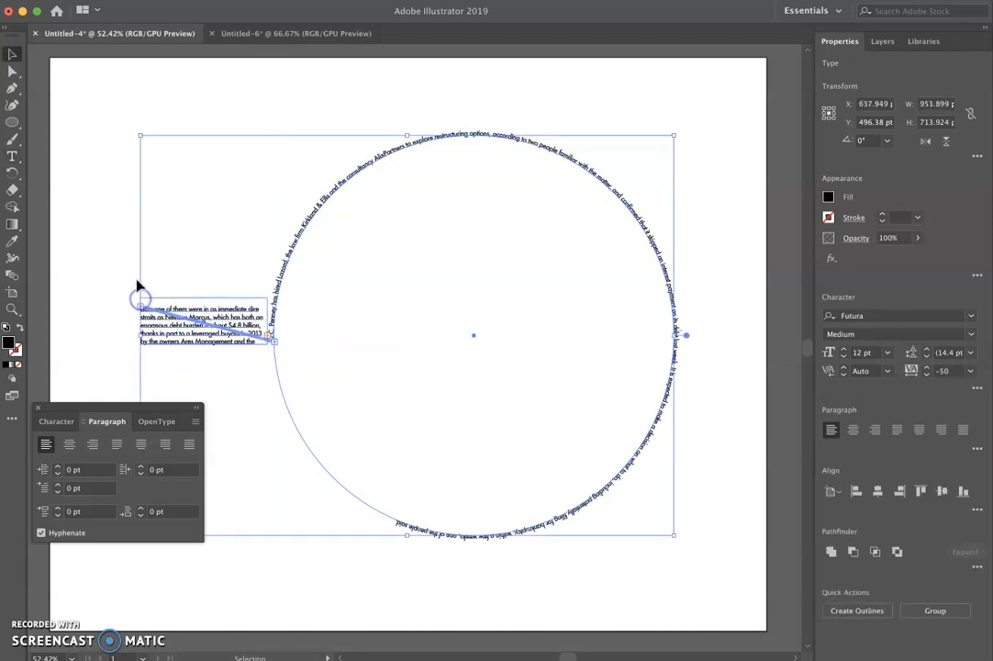
click(77, 69)
click(204, 323)
key(super+z)
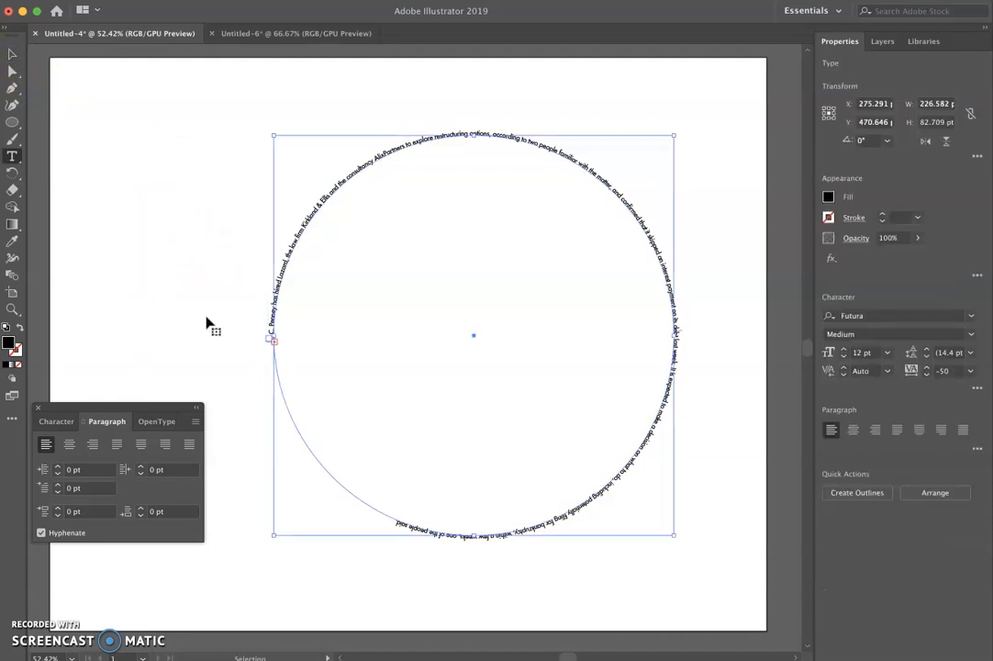
- Switch to the New York Times article in Chrome and copy only the paragraph beginning "J.C. Penney has hired Lazard"
key(super+Tab)
key(super+Tab)
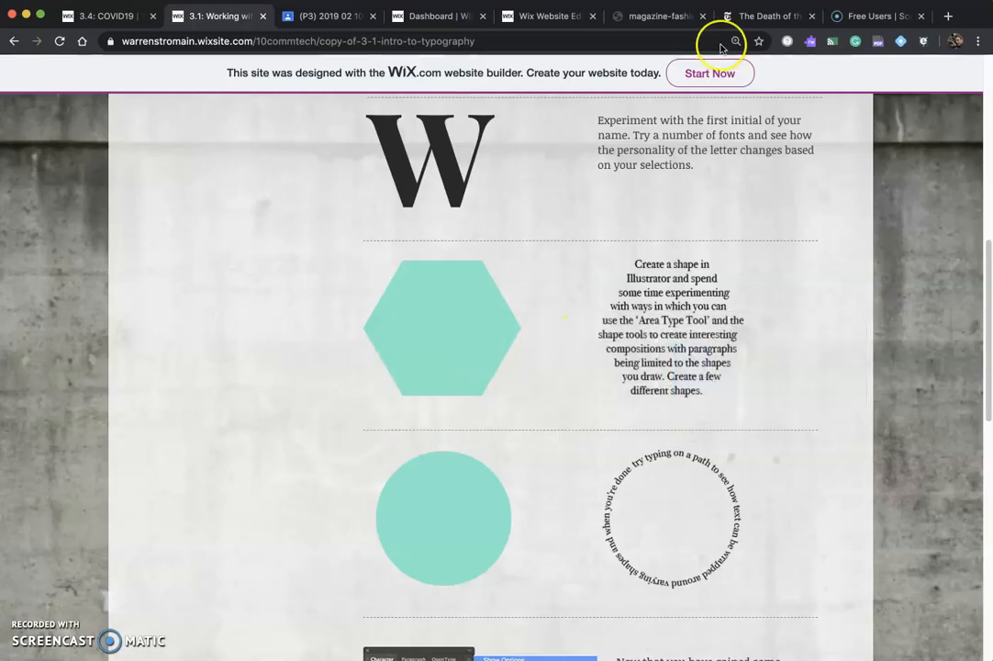
click(789, 19)
scroll(759, 237, up, 3)
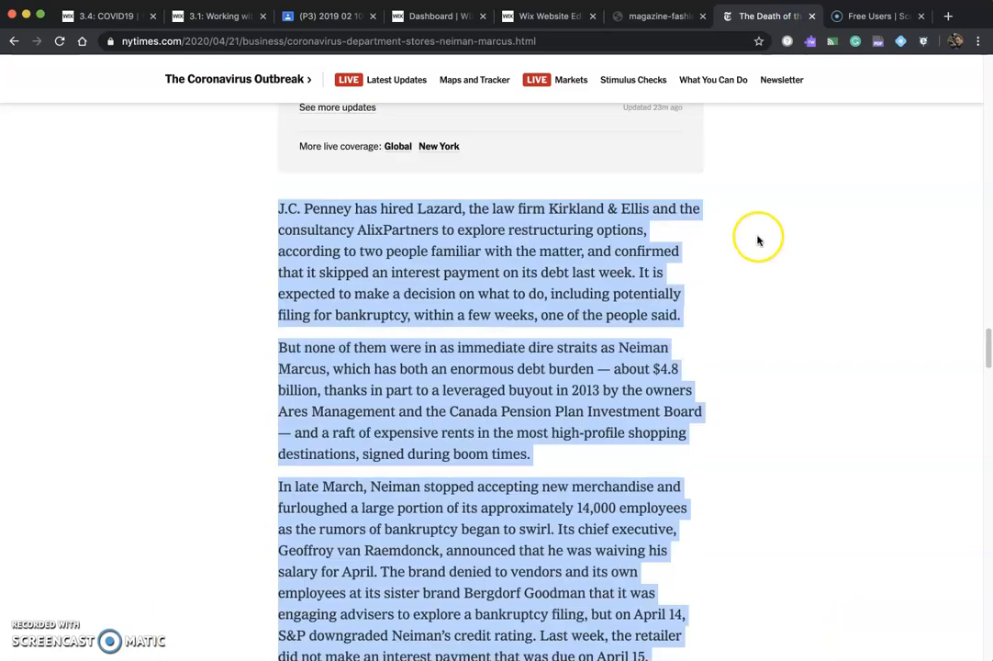
click(443, 295)
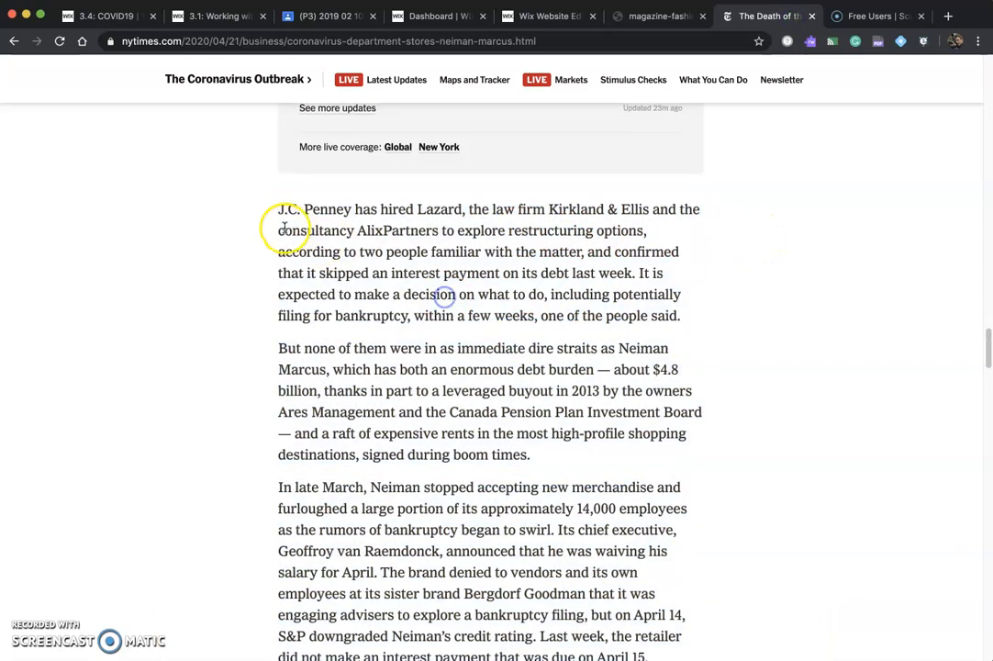
drag(279, 211, 679, 315)
key(ctrl+c)
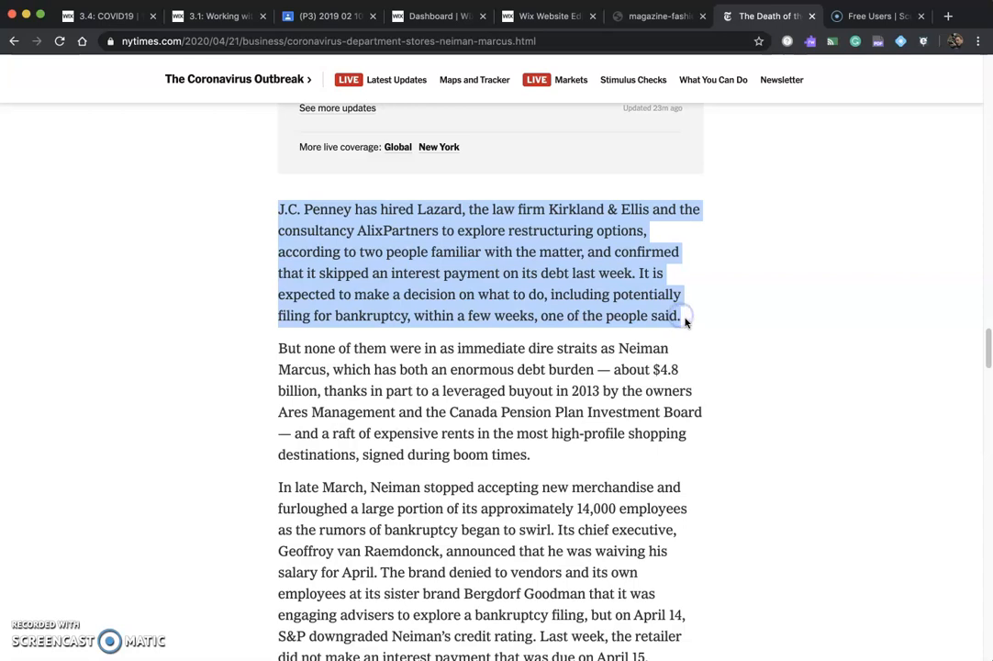
- Switch back to Illustrator and delete the existing circular path text from the artboard
key(super+Tab)
drag(277, 250, 273, 307)
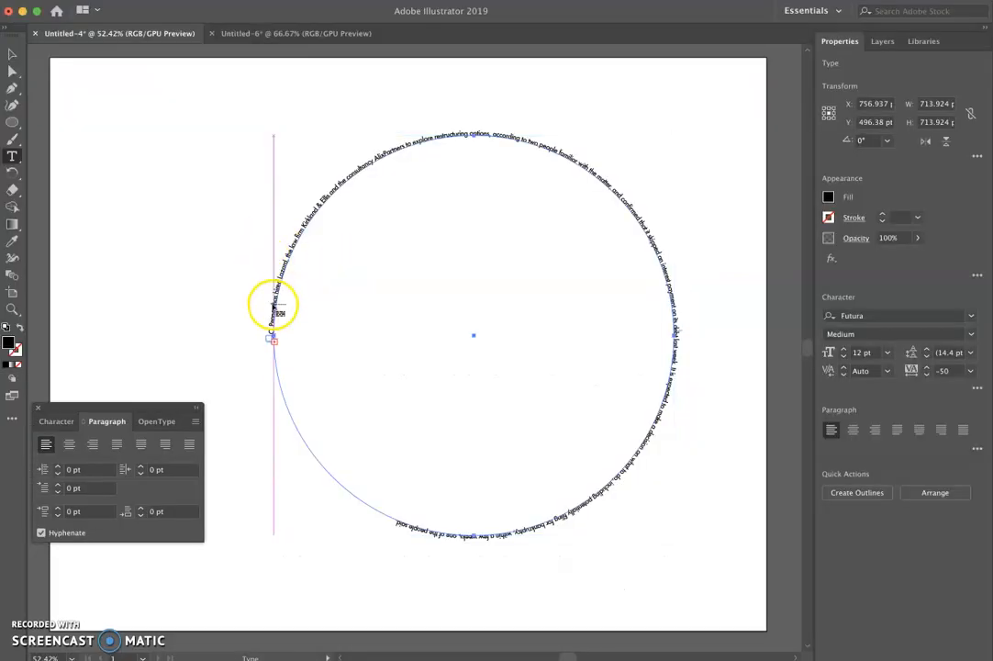
click(274, 305)
click(11, 52)
drag(251, 124, 477, 372)
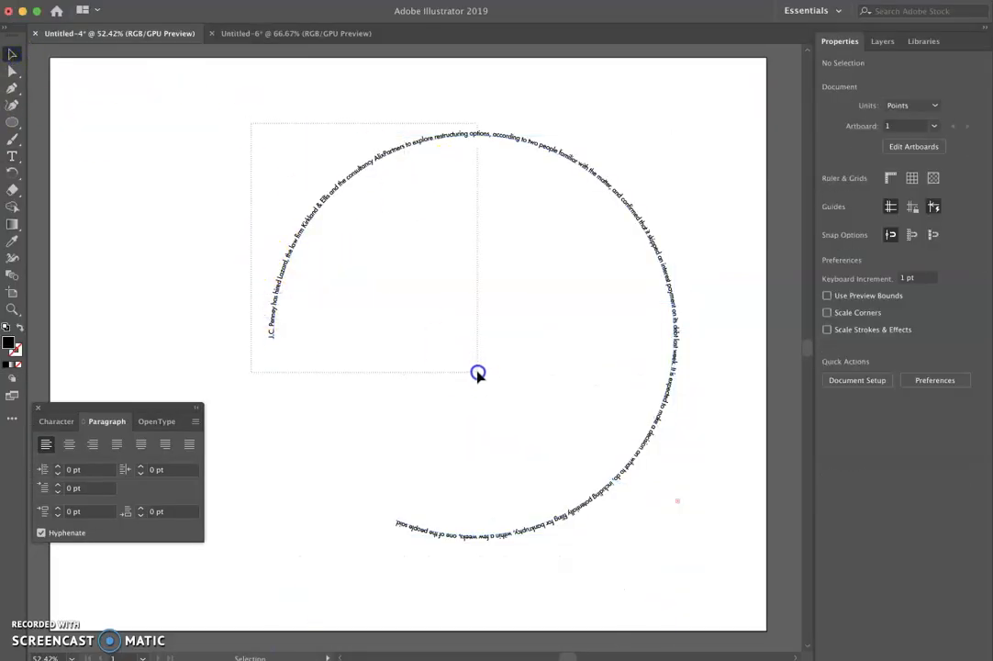
key(Delete)
- Draw a black circle about 665 pt in diameter near the artboard's middle and convert its outline into type on a path
click(12, 122)
drag(251, 145, 623, 486)
click(12, 158)
drag(12, 158, 66, 170)
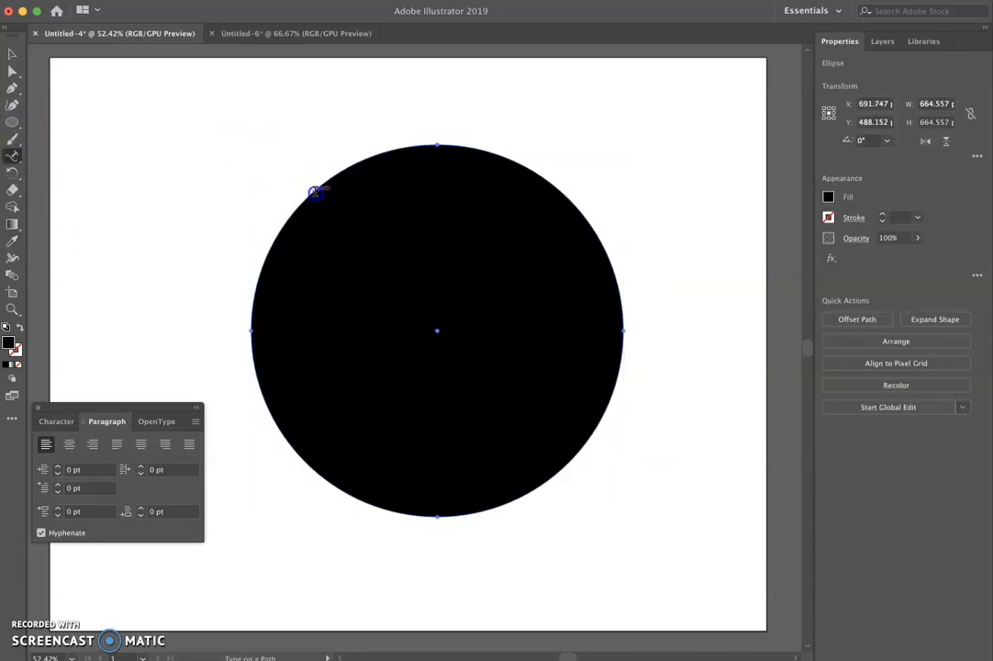
click(314, 190)
click(11, 57)
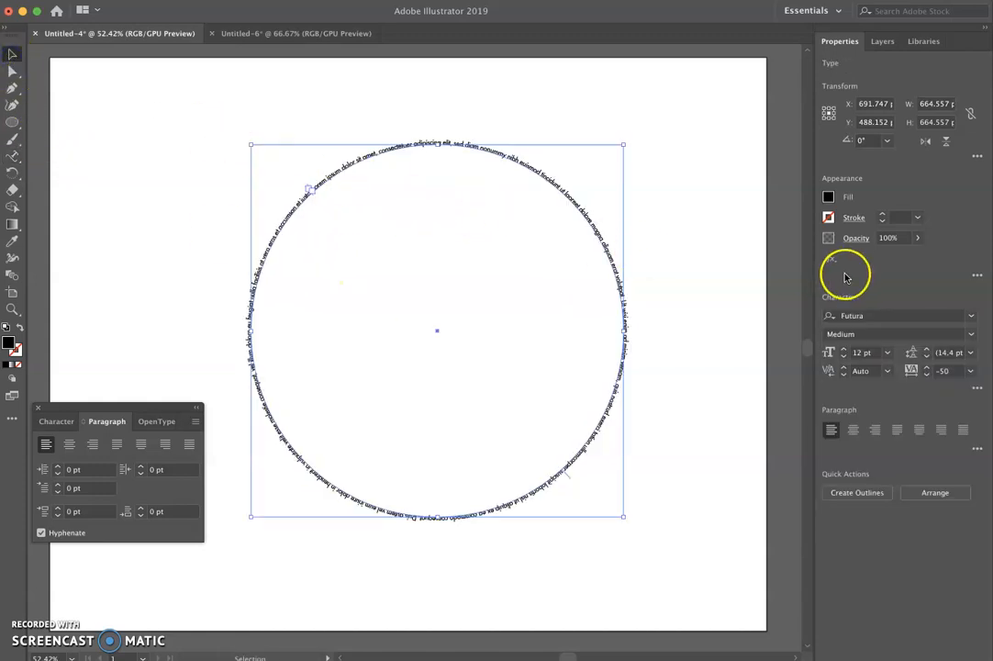
- Try the circle's placeholder text at 10 pt and return it to 12 pt
click(842, 358)
click(842, 358)
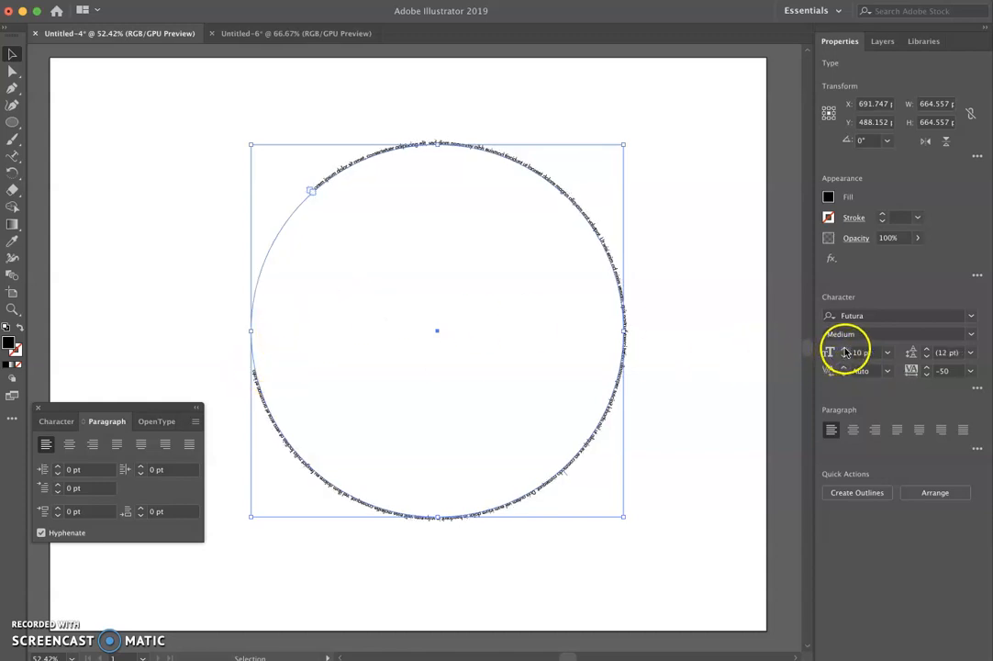
click(844, 350)
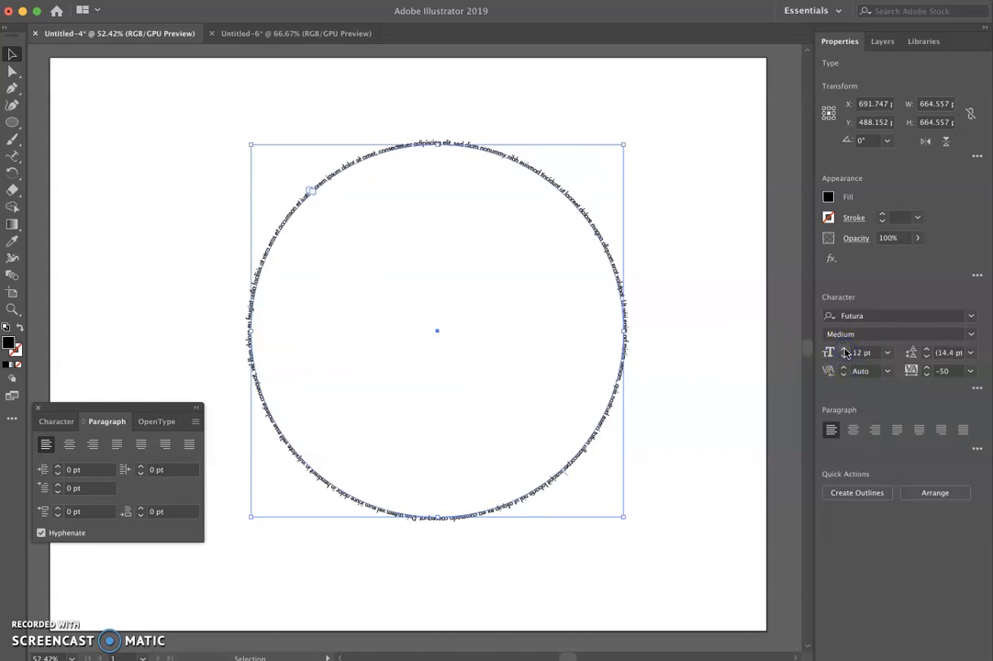
click(844, 349)
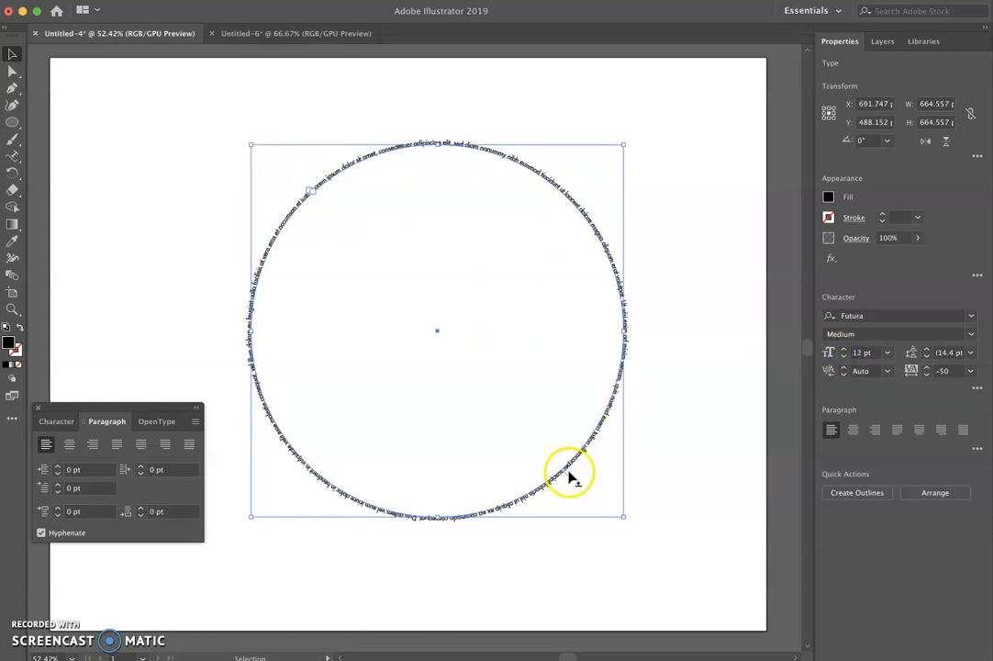
- Replace all of the circle's placeholder text with the copied J.C. Penney paragraph
click(287, 218)
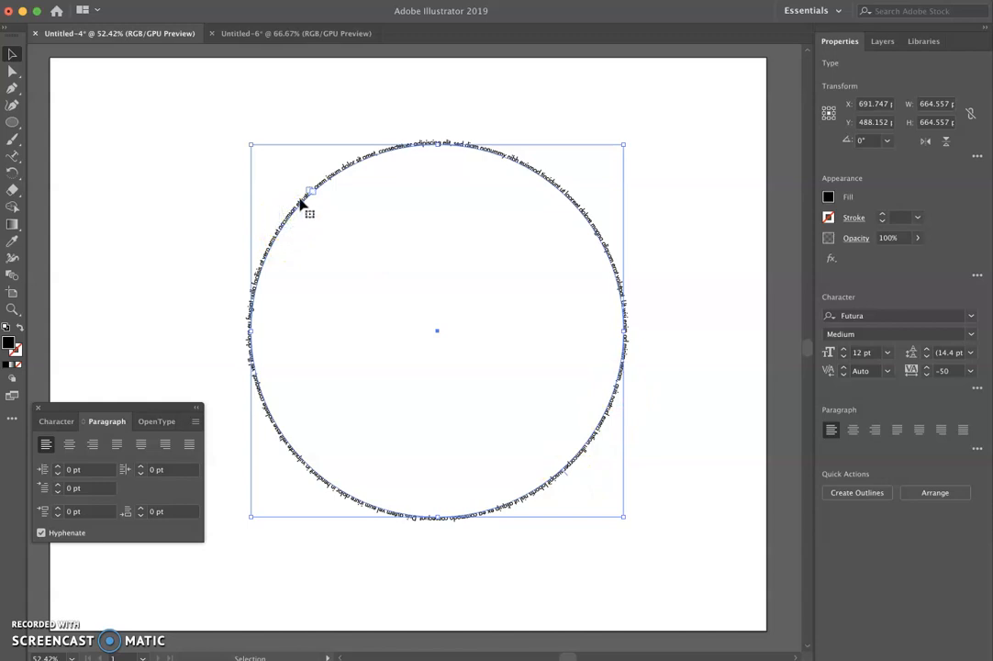
double_click(301, 200)
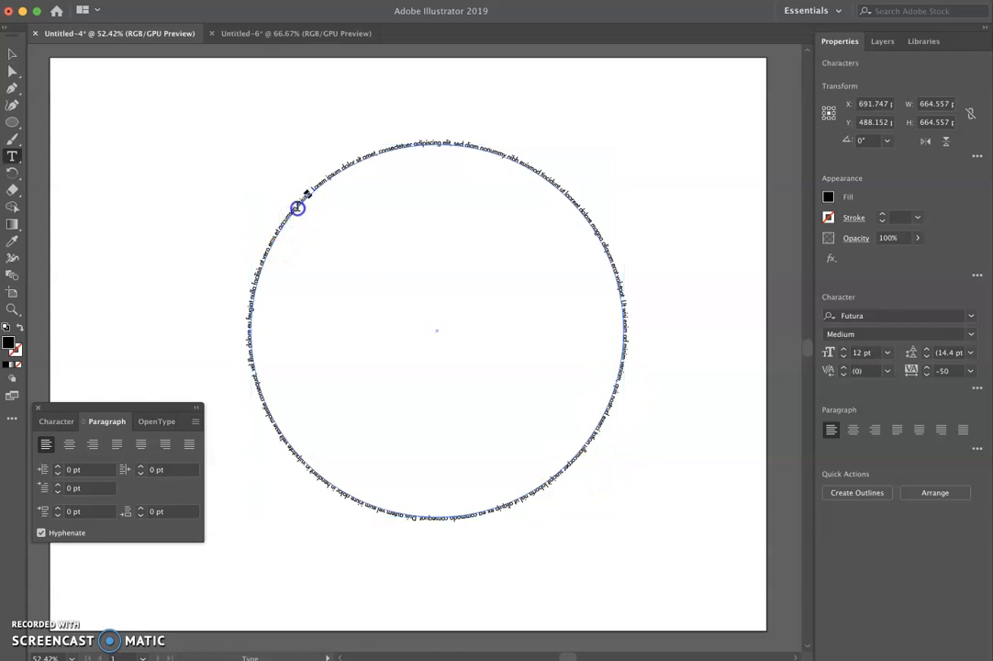
drag(297, 207, 386, 524)
key(ctrl+a)
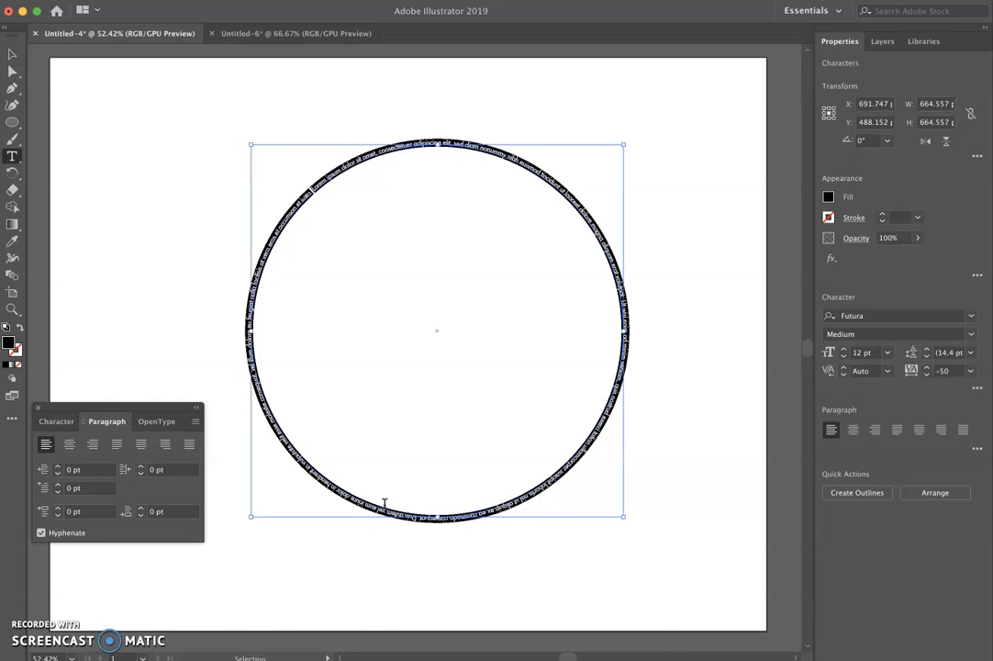
key(ctrl+v)
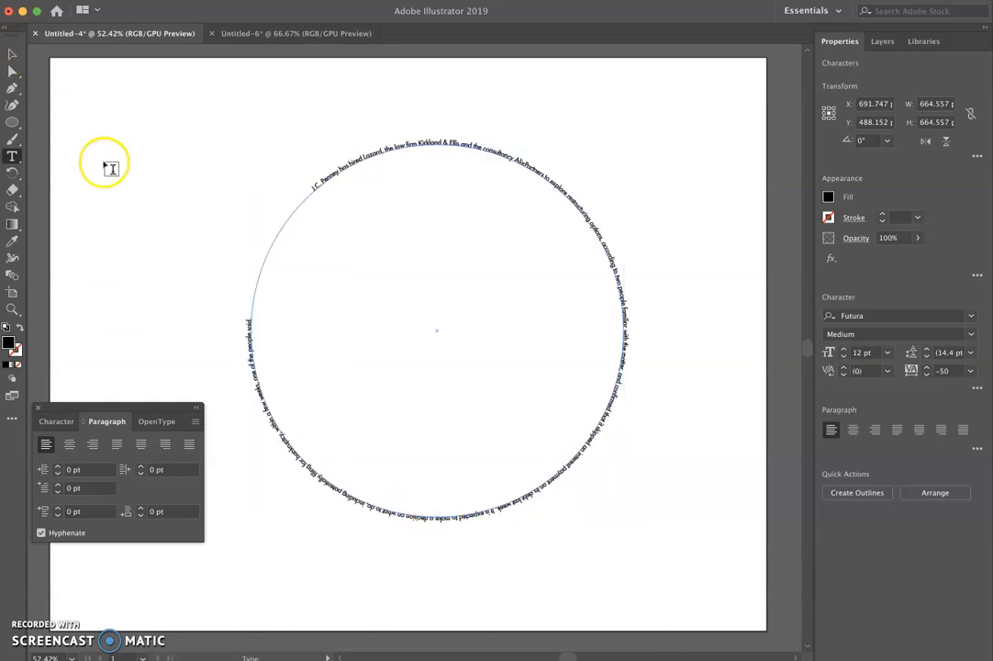
- Delete the end of the circle's paragraph following "confirmed that it skipped an interest"
drag(247, 317, 532, 500)
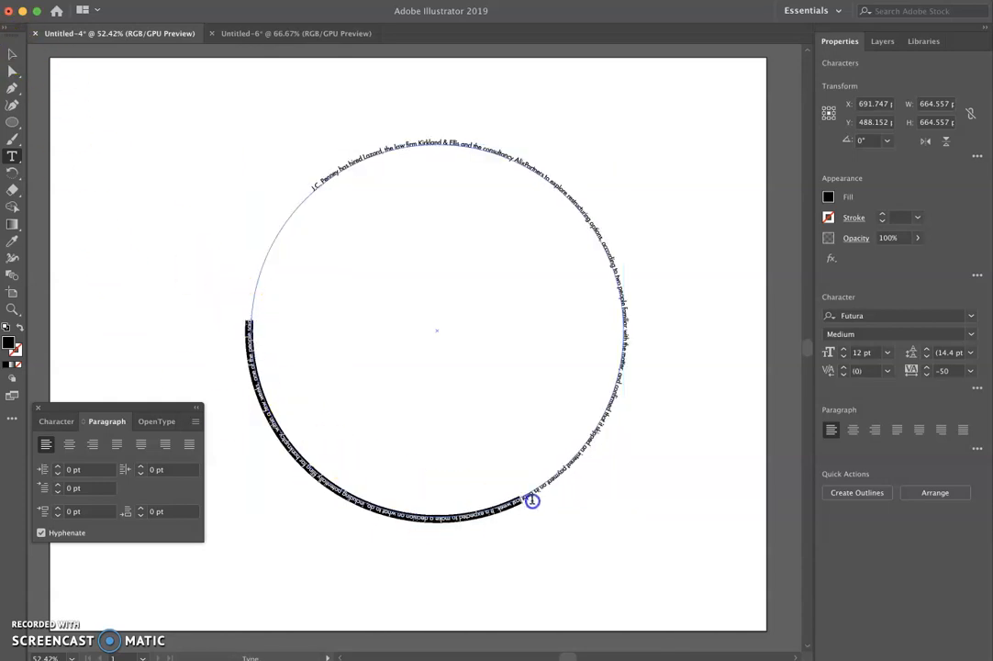
drag(571, 469, 567, 465)
key(BackSpace)
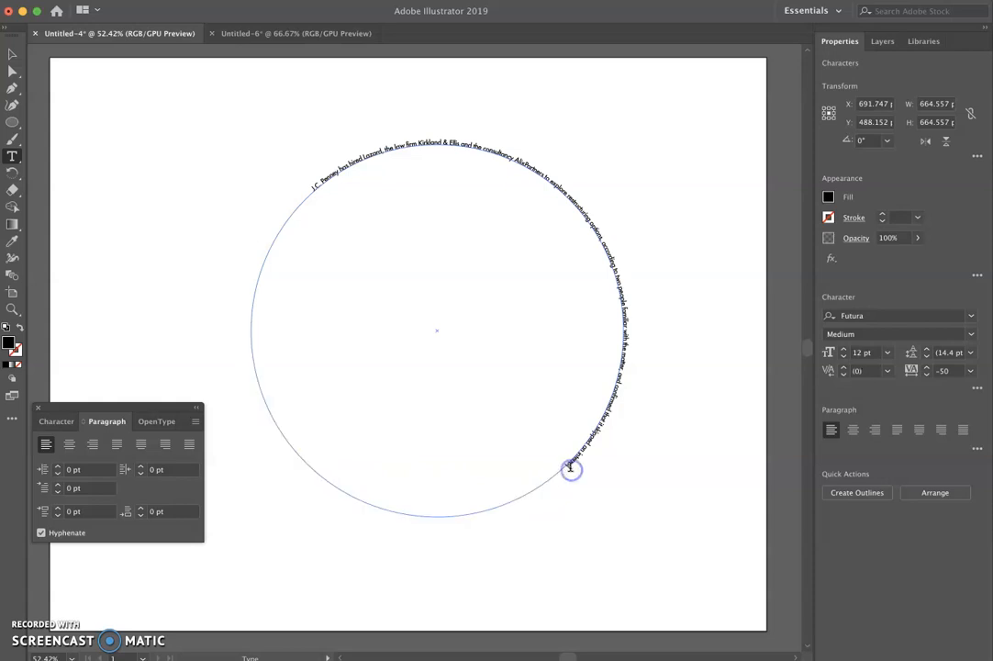
- Set the font size of all the circle's text to 23 pt
key(ctrl+a)
click(843, 349)
click(843, 349)
click(843, 349)
click(843, 349)
click(843, 350)
click(843, 350)
click(843, 350)
click(843, 349)
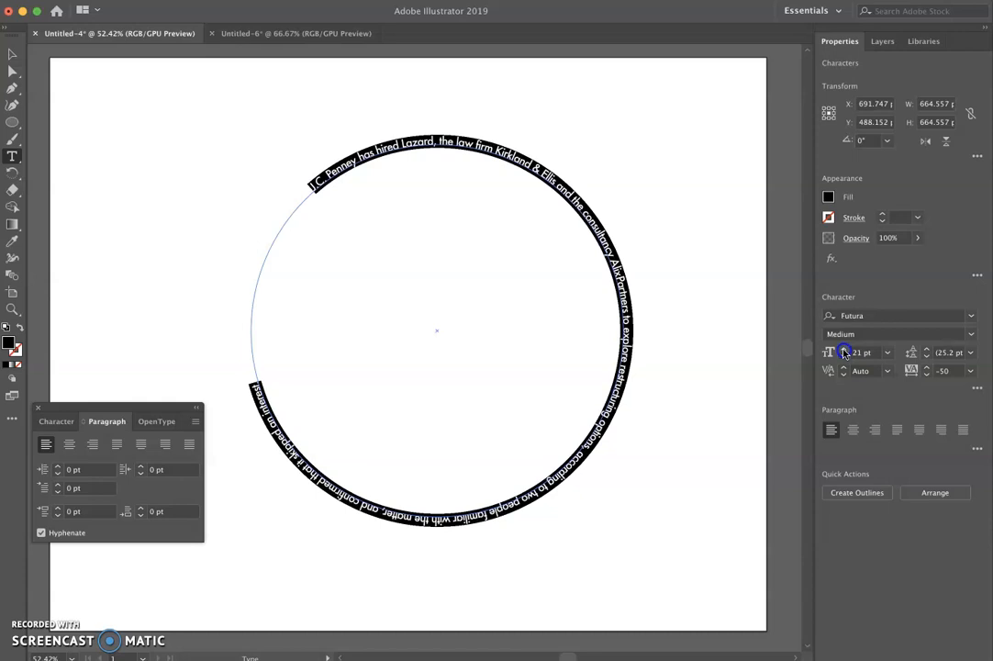
click(843, 349)
click(843, 350)
click(843, 349)
click(11, 56)
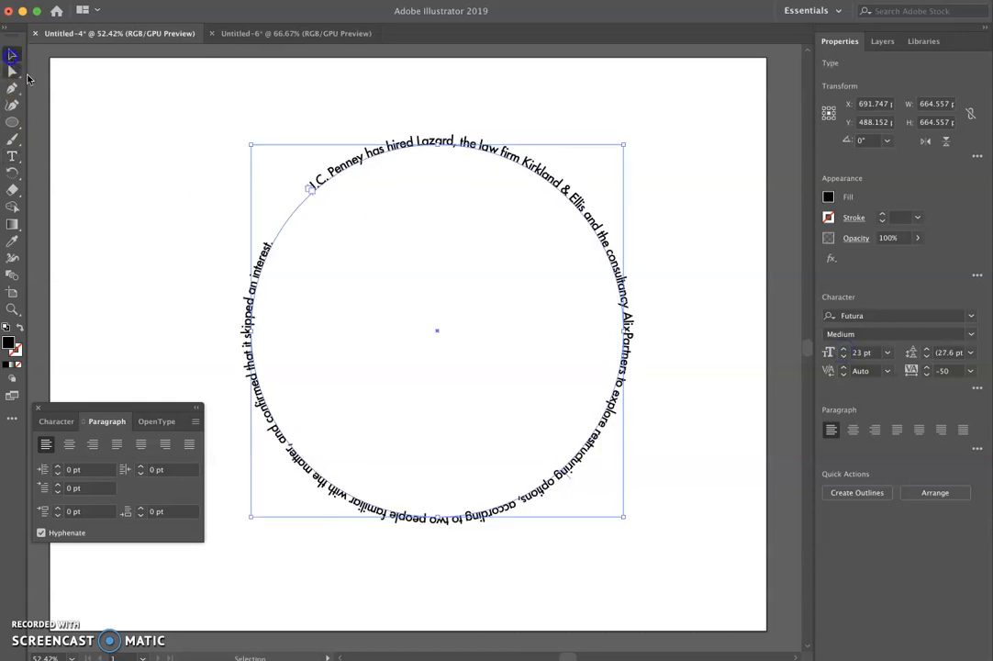
- Shift the text slightly counterclockwise along the circle using its path type brackets
click(275, 155)
click(312, 187)
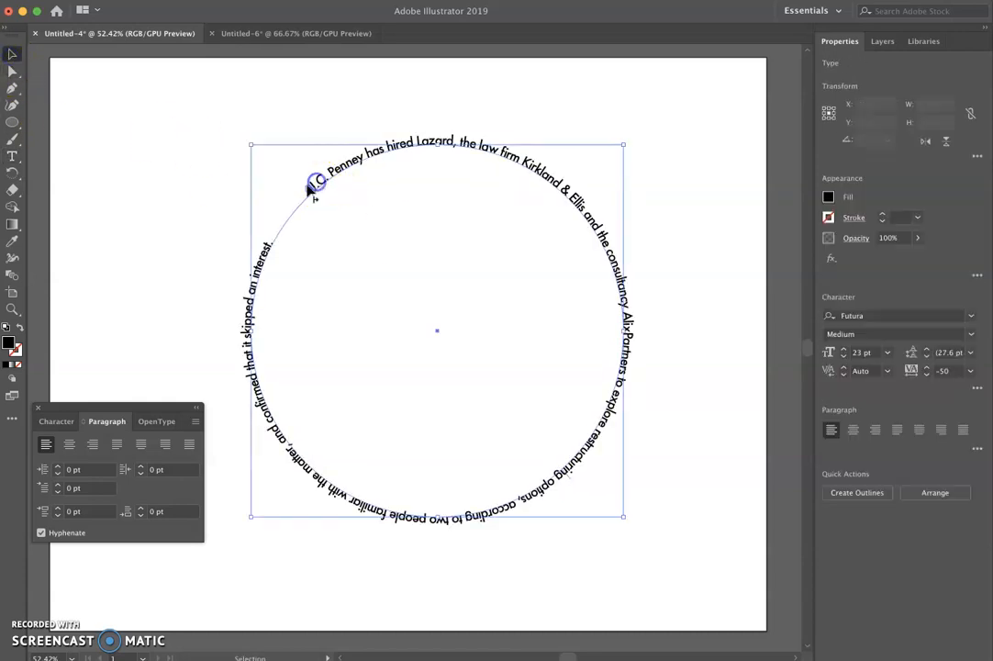
drag(632, 378, 571, 481)
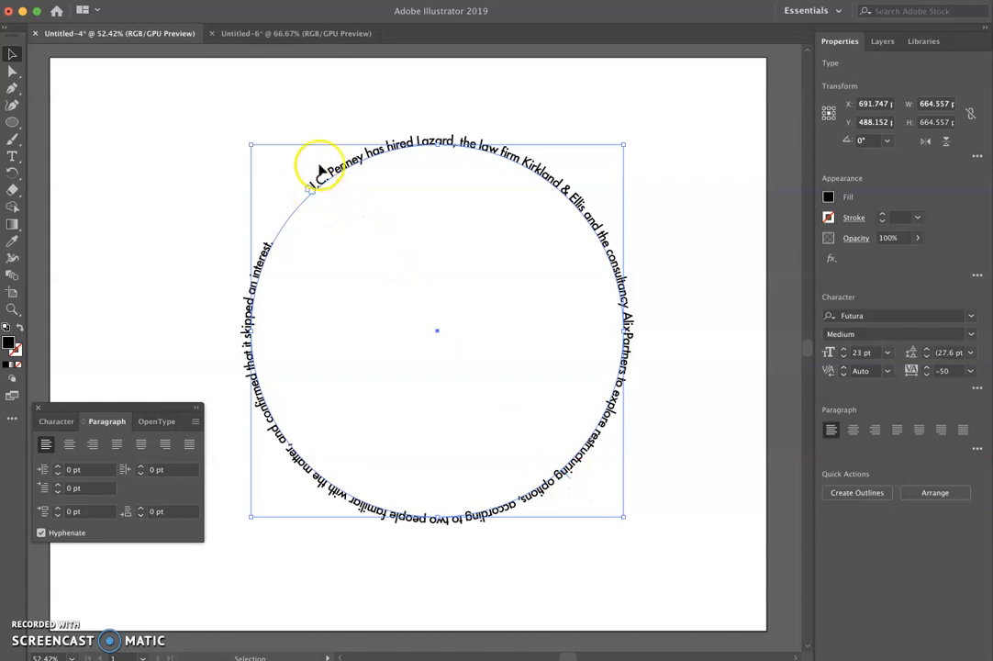
mouse_move(570, 482)
mouse_down()
mouse_move(543, 459)
mouse_move(554, 445)
mouse_move(589, 479)
mouse_move(538, 449)
mouse_move(580, 476)
mouse_up()
click(540, 449)
click(555, 468)
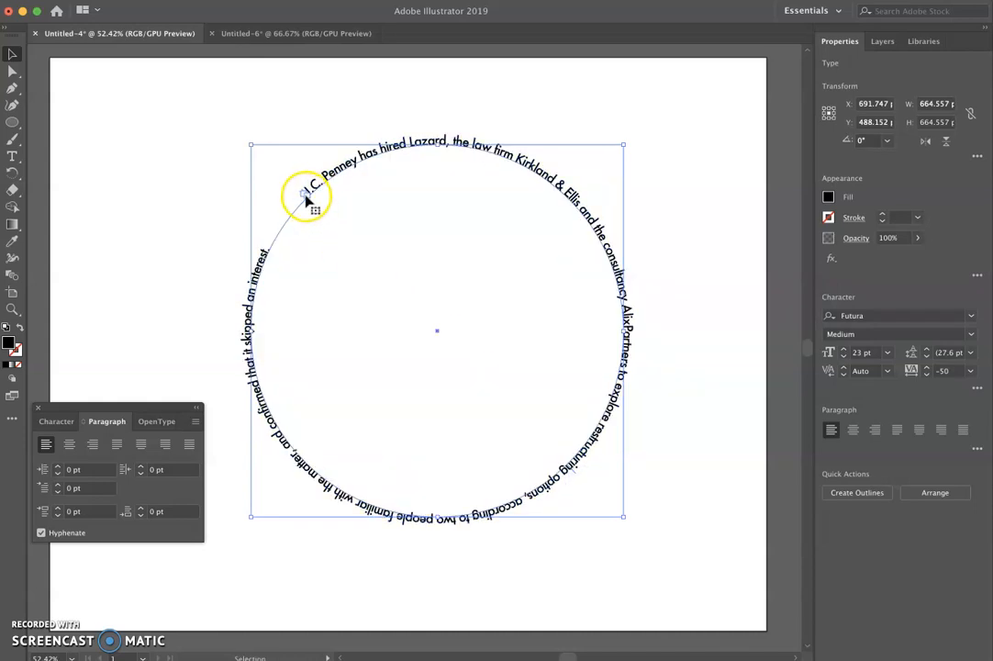
mouse_move(306, 192)
mouse_down()
mouse_move(312, 182)
mouse_move(305, 202)
mouse_up()
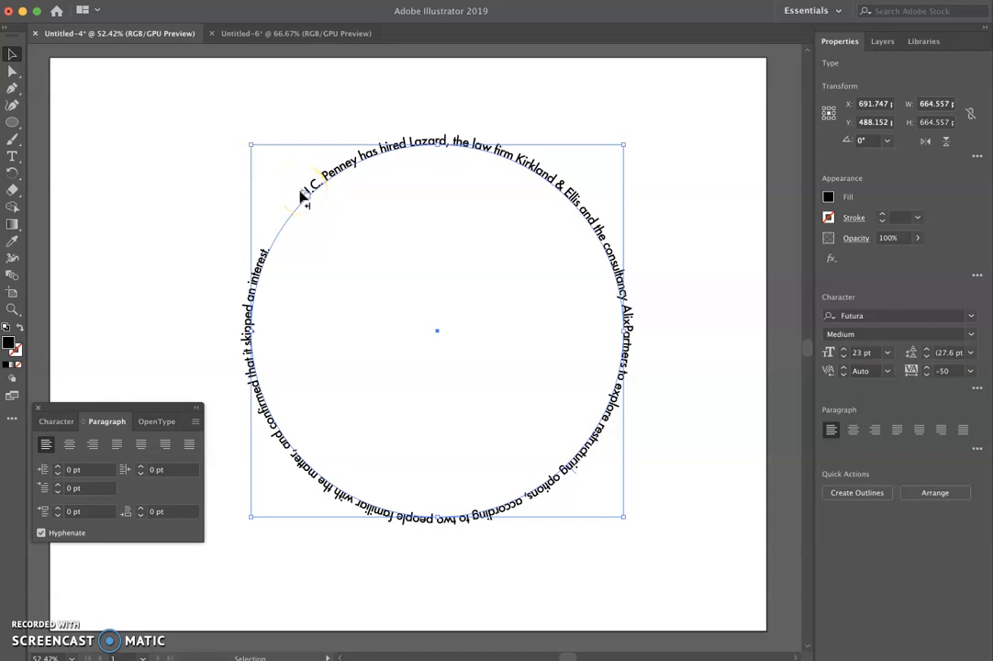
- Confine the text to the circle's right side by moving its start bracket just right of the top and its end bracket to the lower right
drag(305, 195, 493, 175)
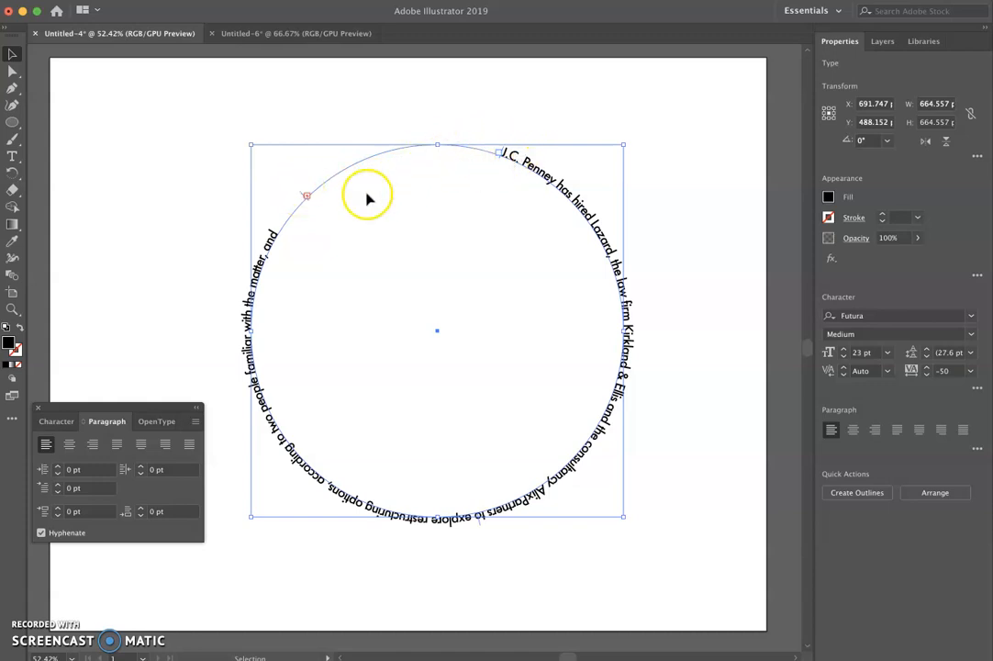
drag(304, 195, 289, 207)
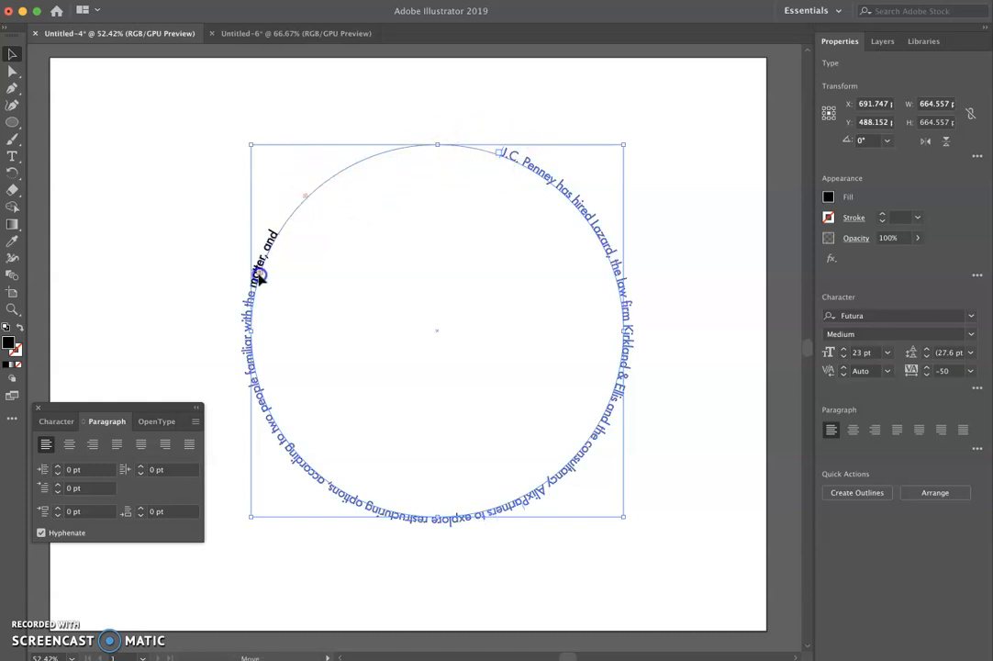
drag(260, 278, 253, 341)
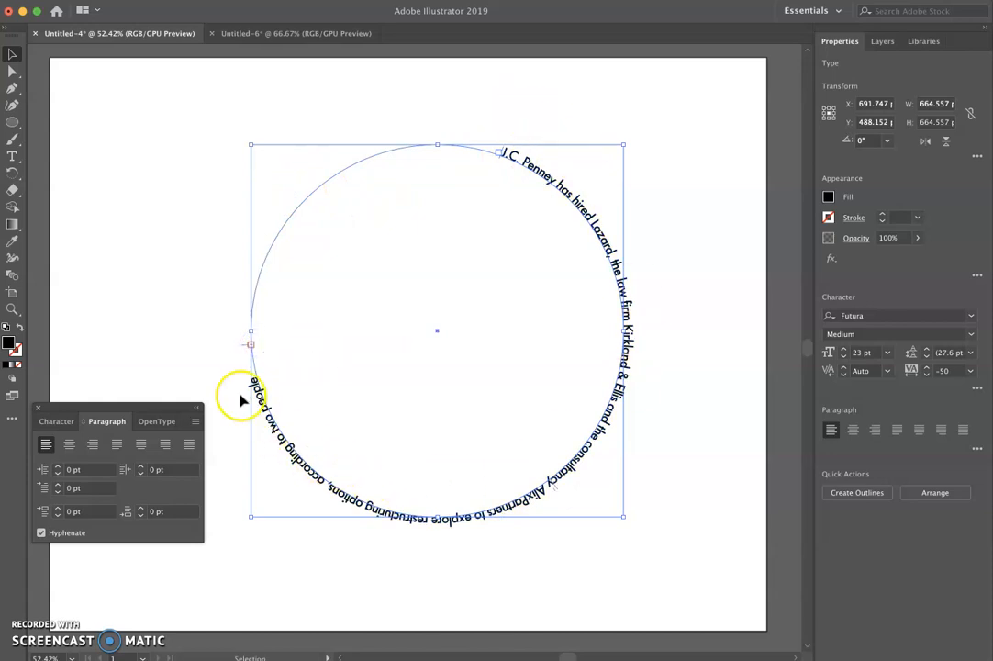
drag(244, 348, 605, 431)
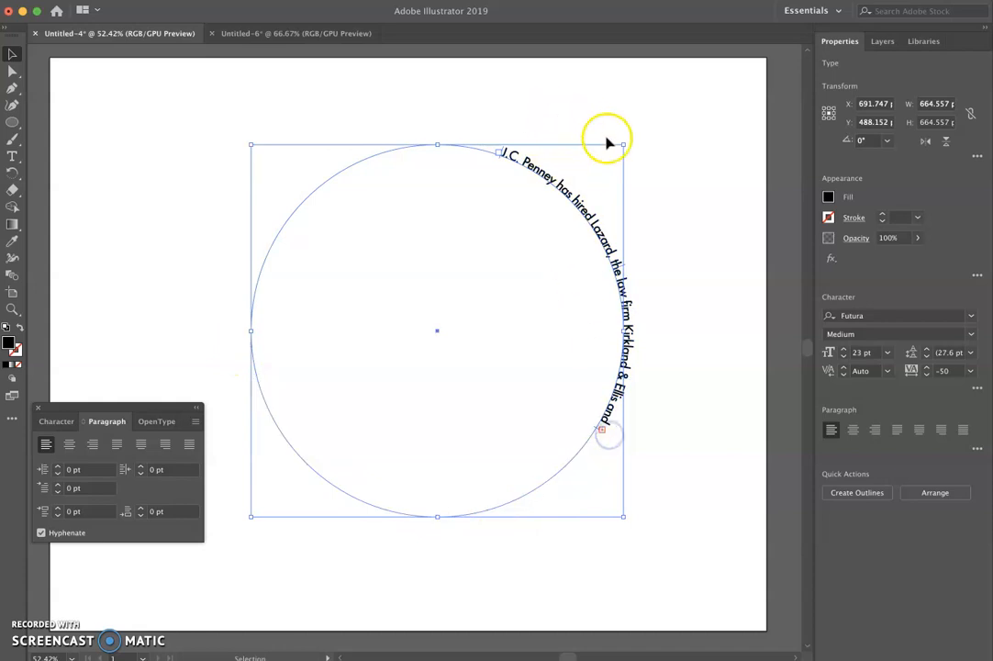
- Move the text's start bracket to the circle's upper left, undoing a stray drag near the end bracket
drag(503, 154, 246, 200)
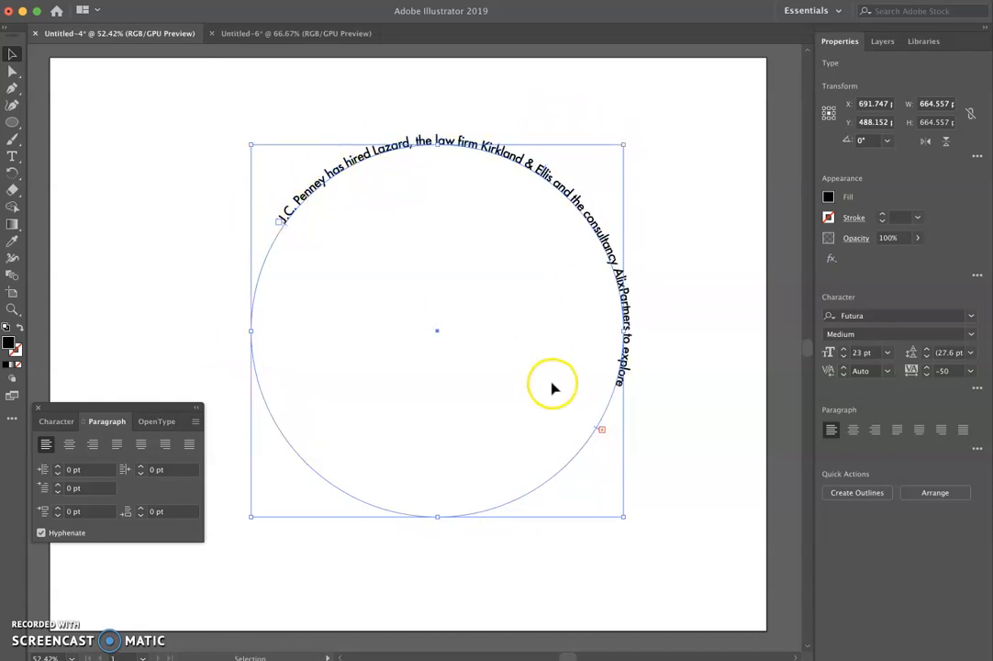
drag(606, 426, 580, 418)
key(super+z)
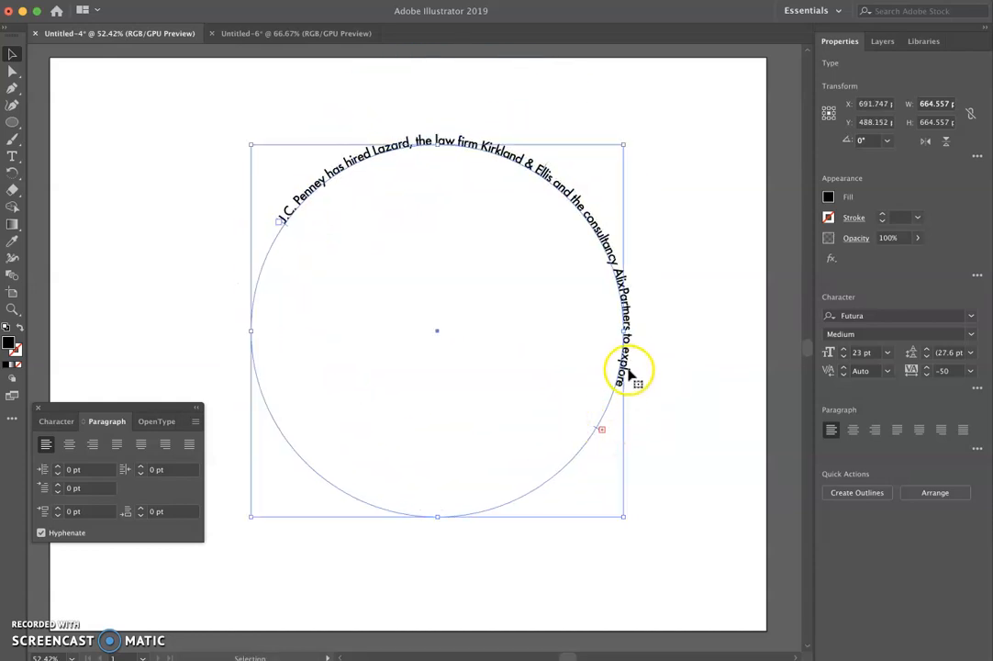
drag(285, 226, 279, 240)
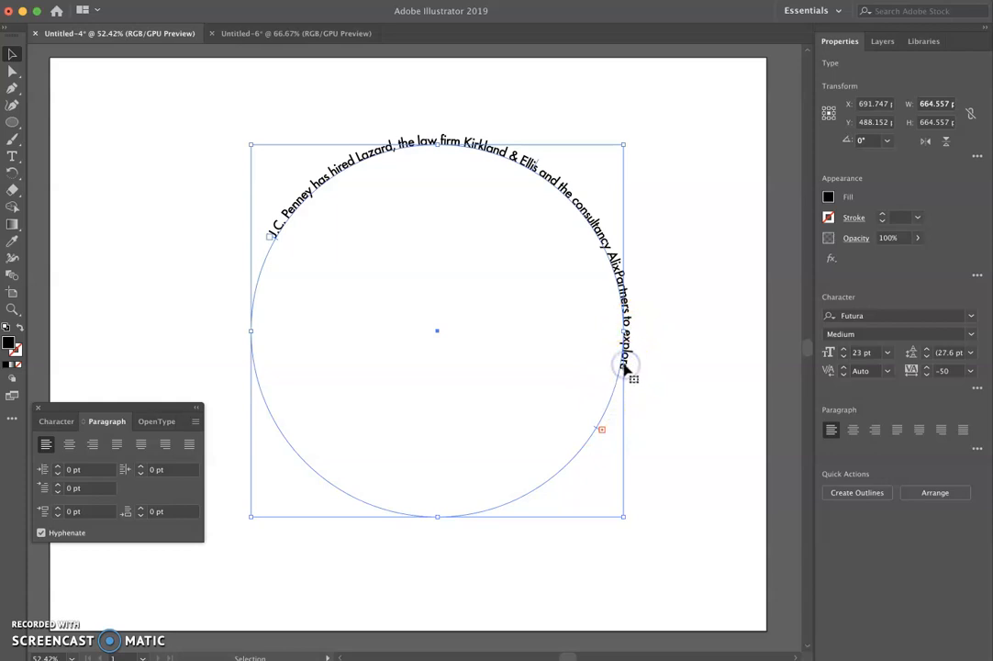
- Move the text's end bracket to the circle's upper right, nudge the start bracket clockwise, and deselect the text
drag(599, 428, 601, 422)
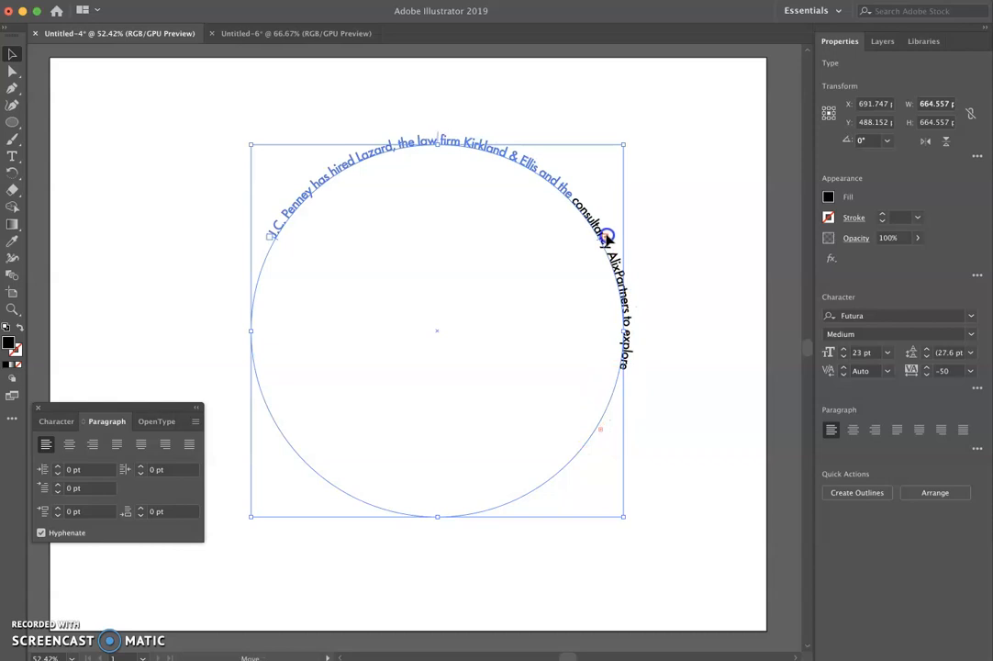
drag(606, 236, 605, 237)
click(100, 75)
click(475, 164)
drag(278, 241, 301, 223)
click(211, 183)
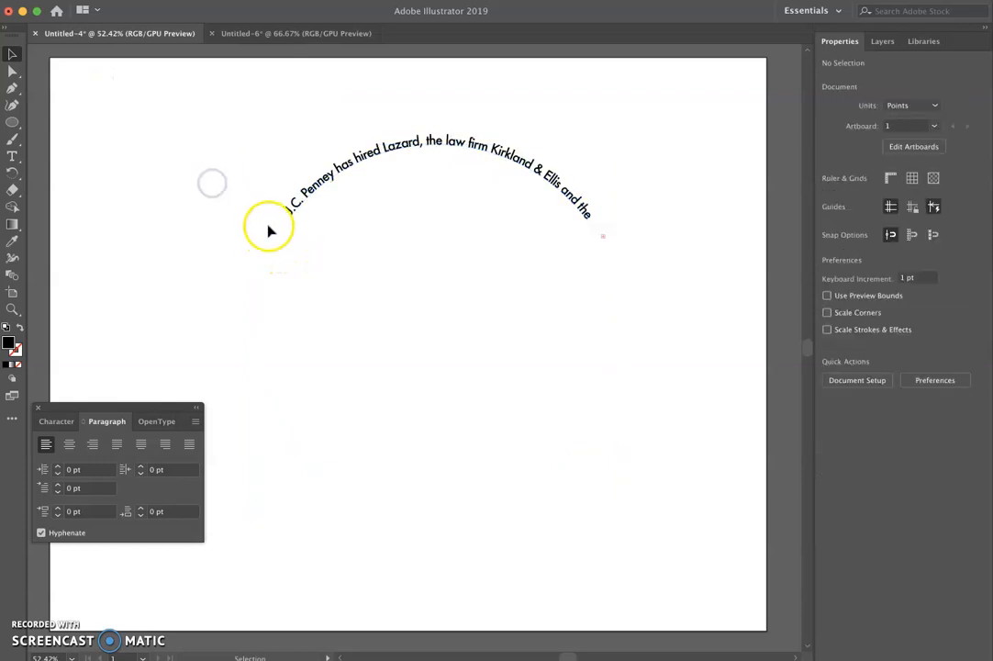
- Nudge the text's start bracket counterclockwise, shift the circle slightly down and right, and end the text at "and the"
click(376, 148)
drag(292, 221, 282, 221)
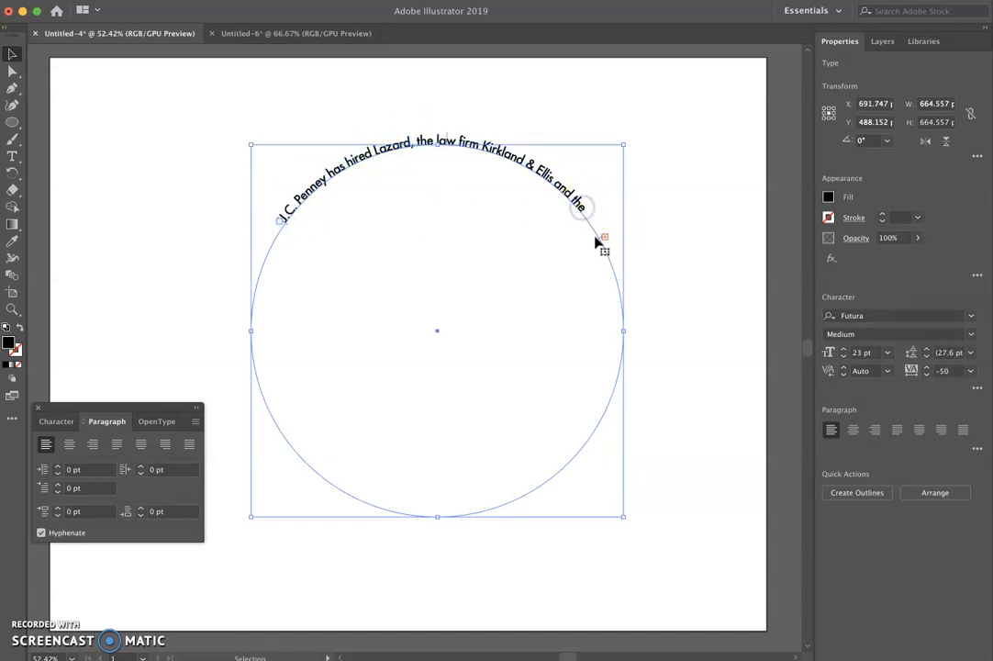
mouse_move(594, 238)
mouse_down()
mouse_move(613, 267)
mouse_move(601, 229)
mouse_up()
drag(558, 190, 645, 310)
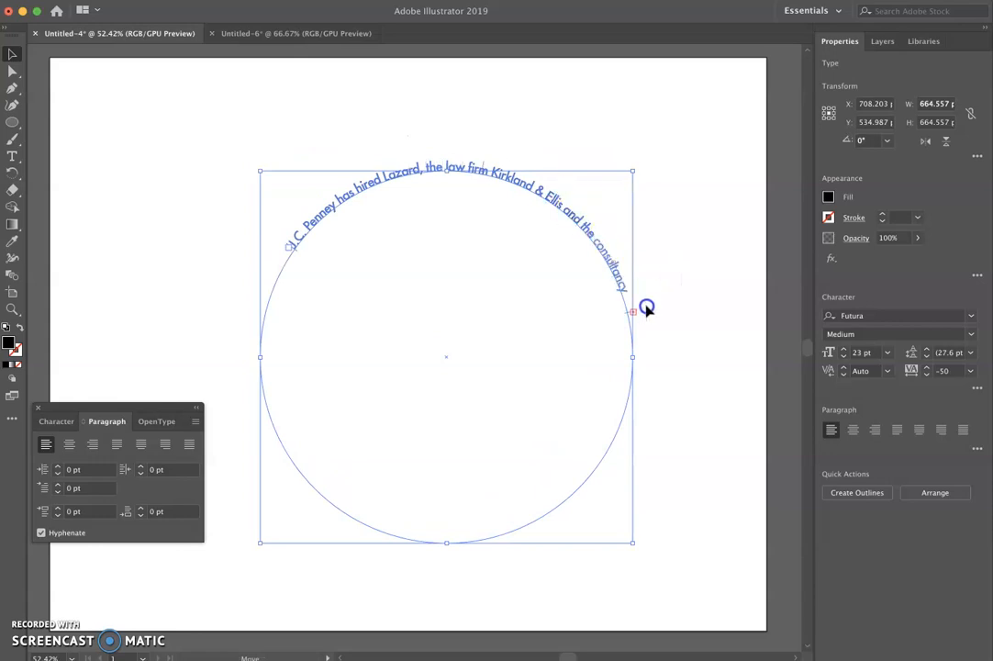
drag(612, 253, 613, 254)
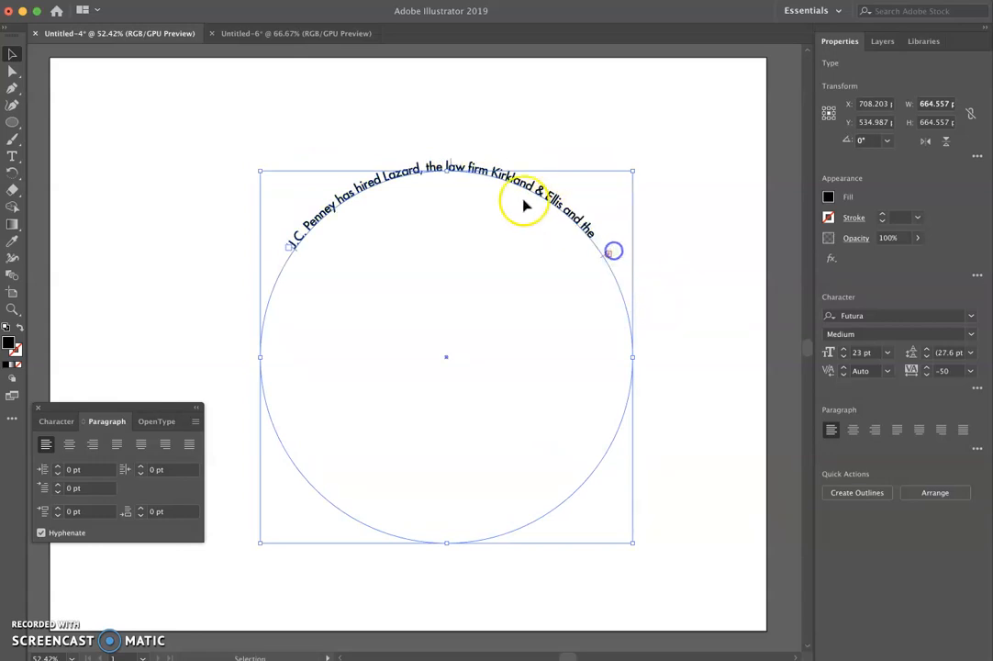
- Flip the text to the inside of the circle and rotate the circle 180° so the words curve along its bottom
click(458, 158)
click(476, 169)
drag(450, 163, 468, 126)
click(467, 123)
click(506, 184)
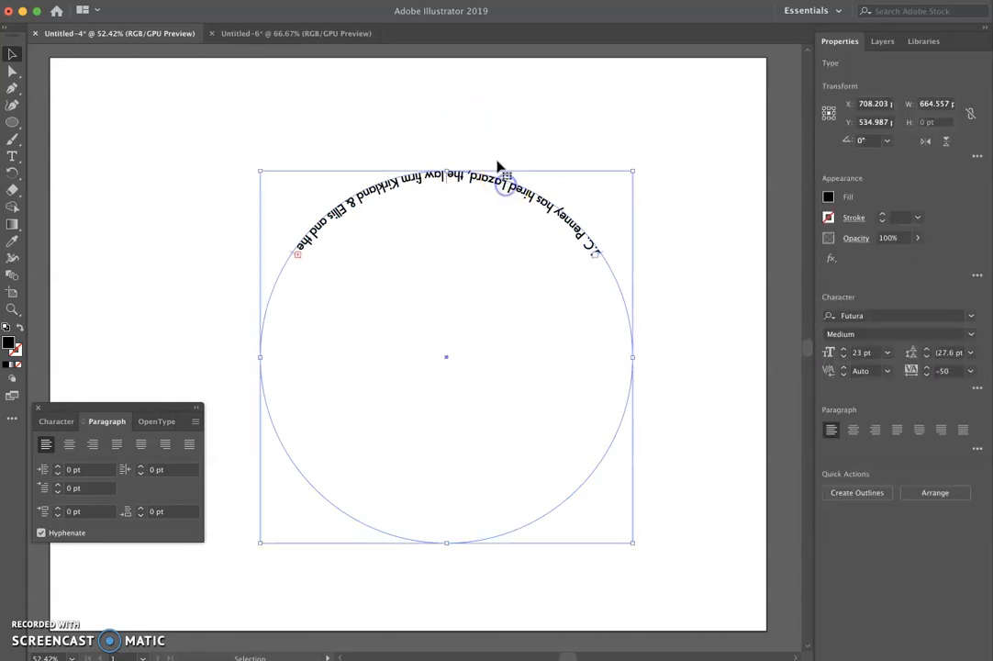
drag(638, 167, 341, 439)
click(262, 290)
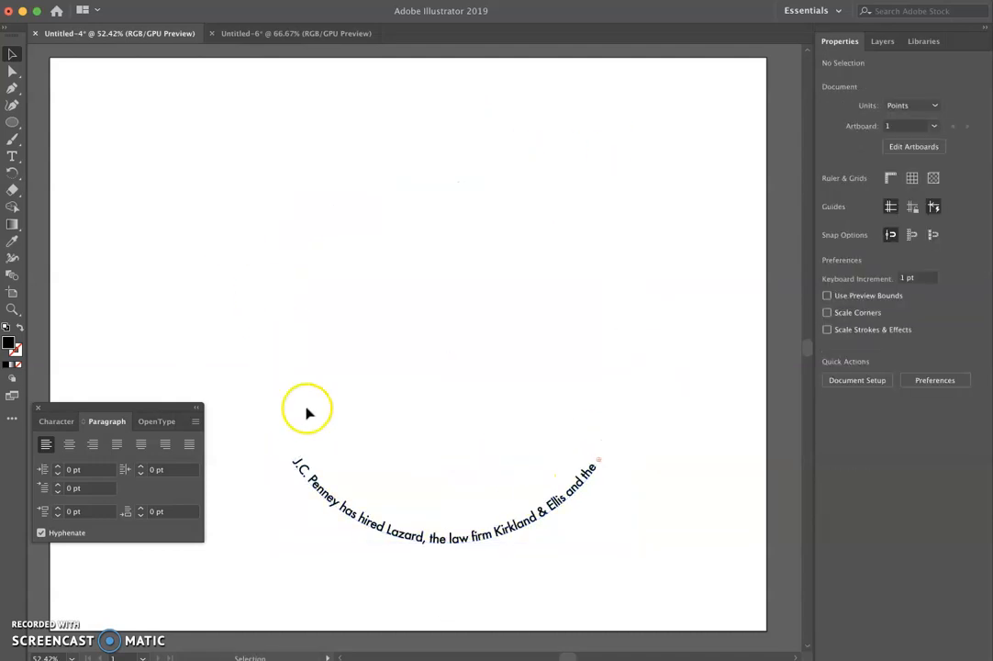
- Delete the rotated circular path text from the artboard
click(569, 495)
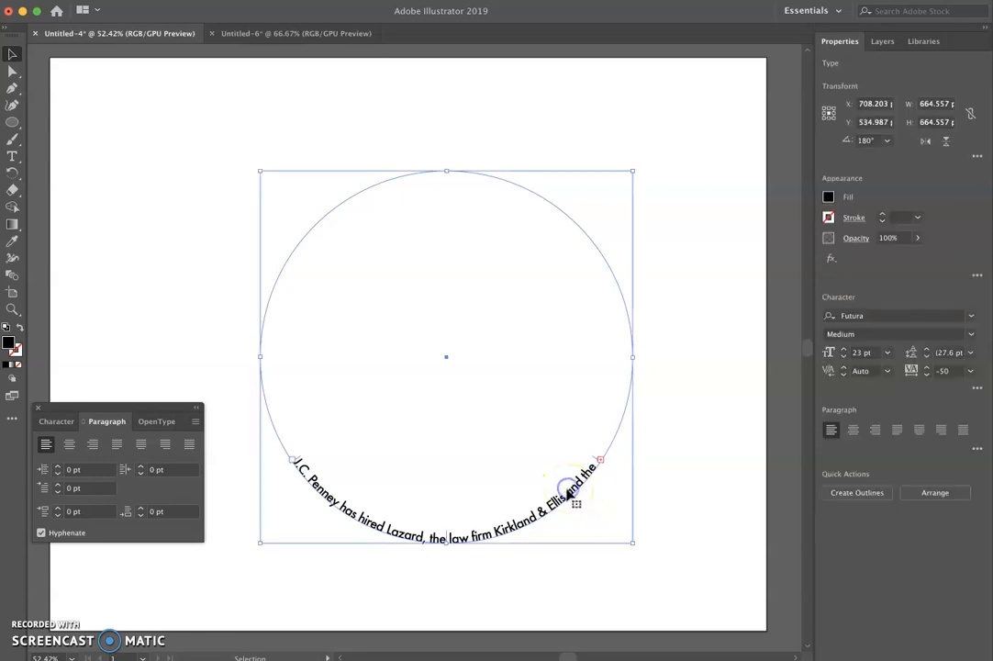
key(Delete)
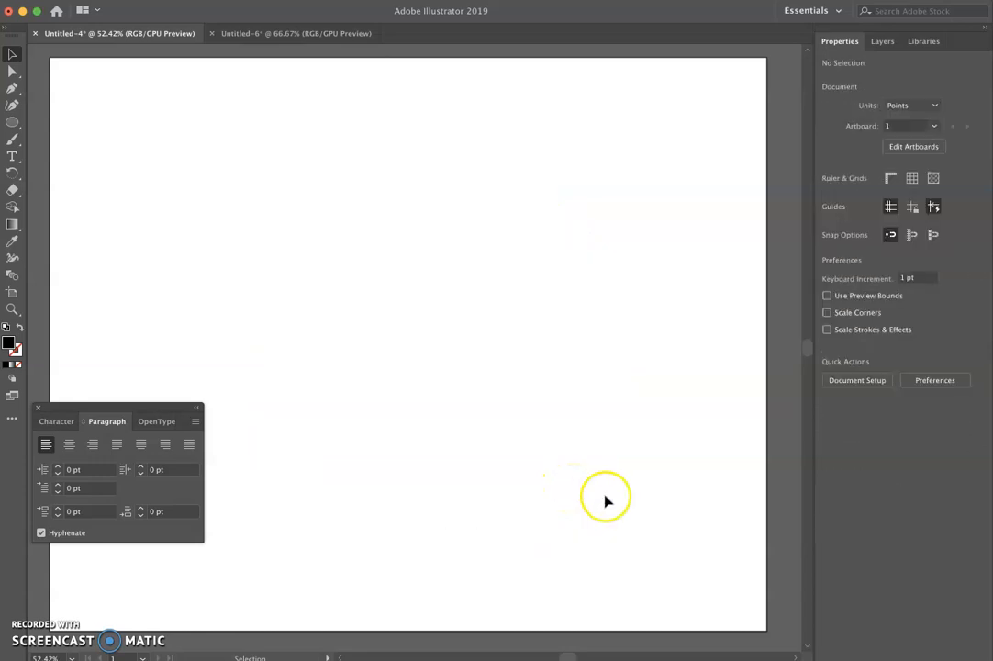
- Draw a filled hexagon about 383 pt wide and 332 pt high in the upper middle of the artboard
drag(13, 123, 52, 153)
drag(395, 265, 463, 349)
click(12, 154)
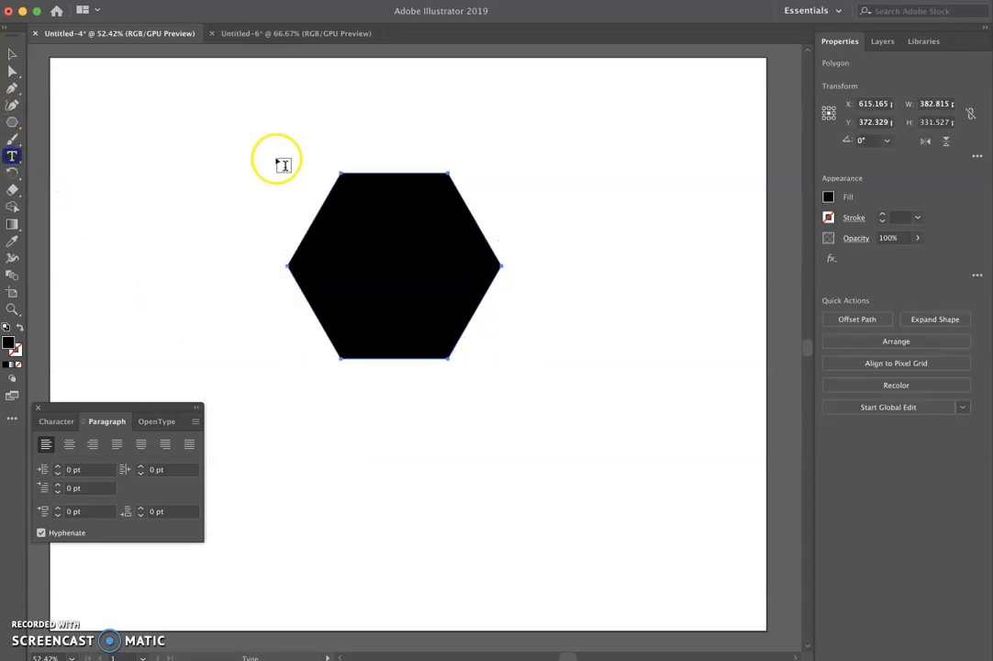
click(361, 177)
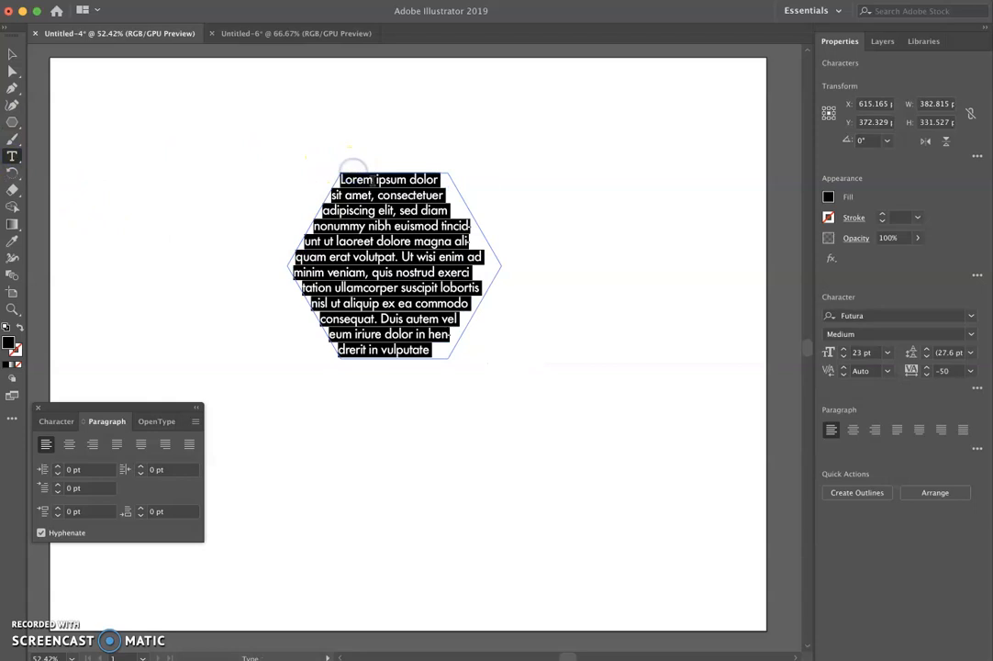
key(super+z)
- Run placeholder text along the hexagon's outline with Type on a Path, starting on its top edge, and deselect it
drag(12, 156, 90, 174)
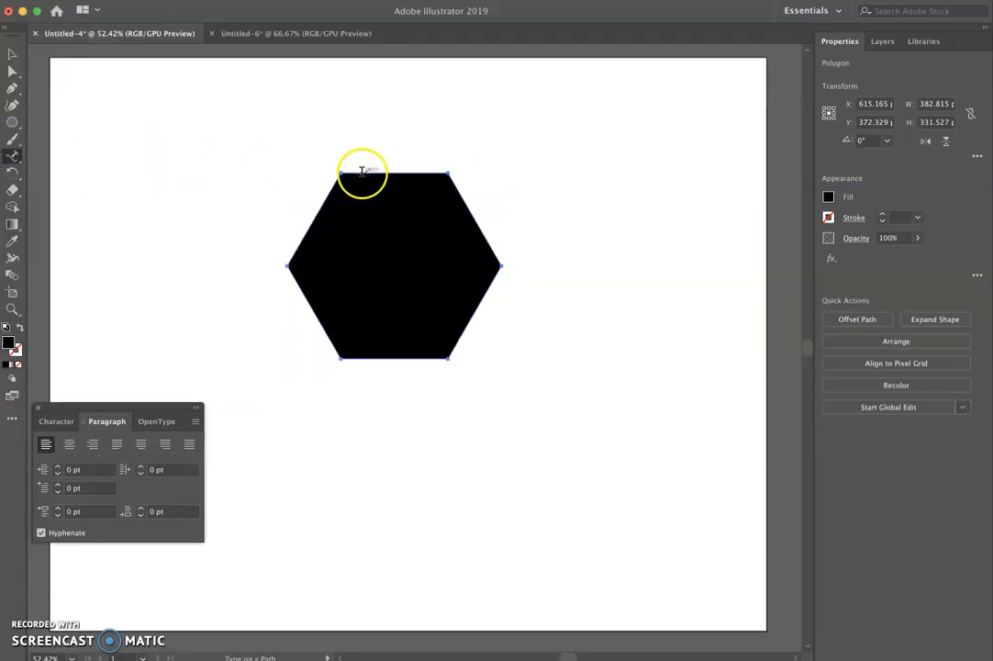
click(362, 173)
click(12, 54)
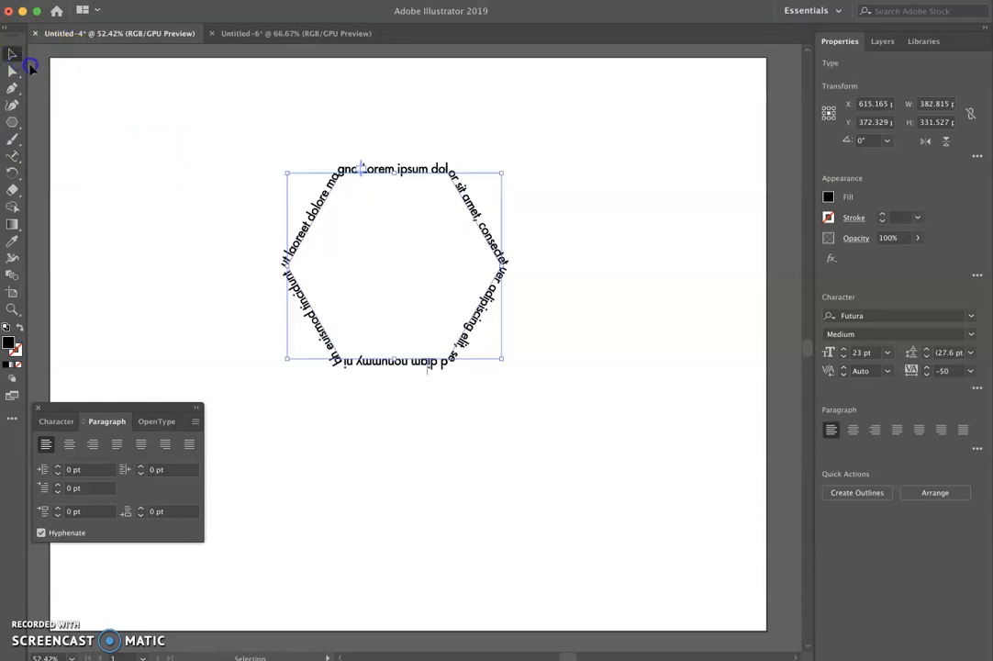
click(539, 224)
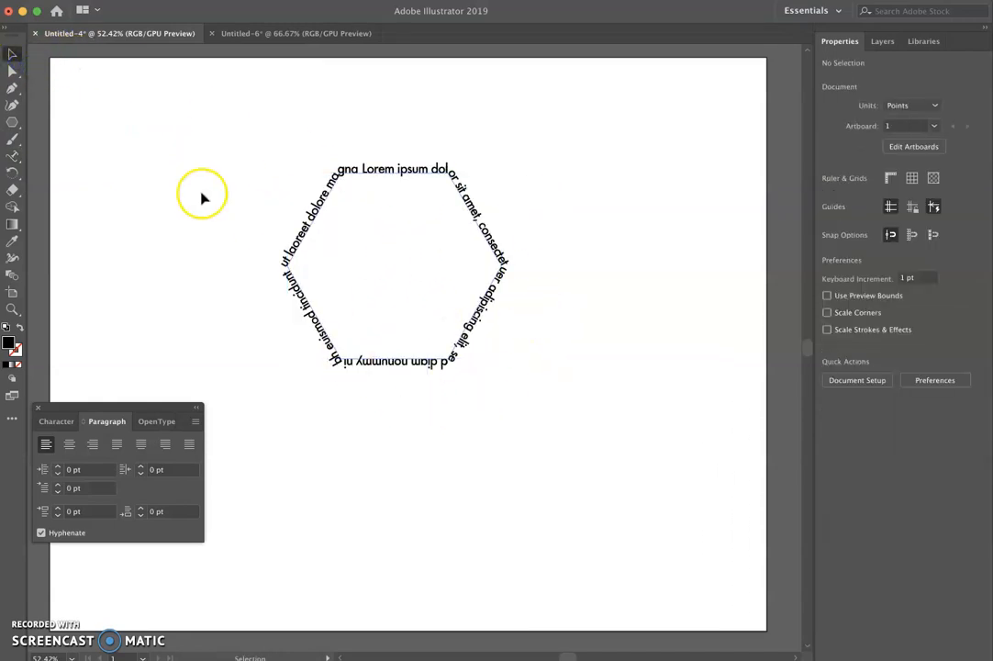
- Draw a wavy open path with the Pen tool around the hexagon, about 907 pt wide and 825 pt high
click(12, 88)
drag(111, 125, 253, 153)
drag(301, 108, 322, 97)
drag(418, 112, 443, 144)
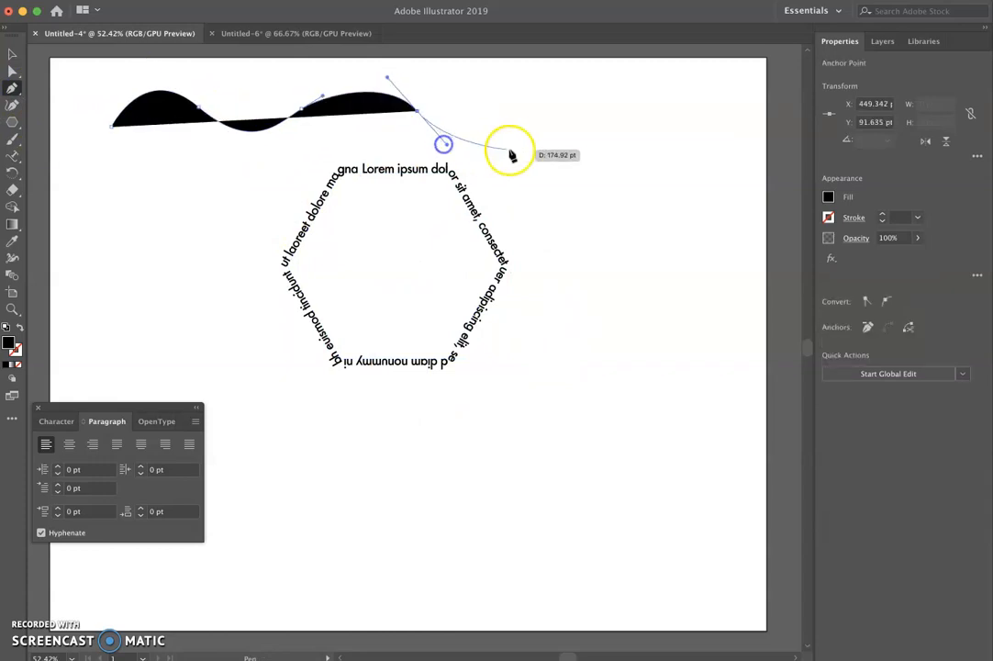
drag(525, 149, 574, 166)
drag(601, 248, 569, 302)
drag(560, 381, 625, 428)
drag(533, 531, 576, 525)
drag(399, 511, 221, 406)
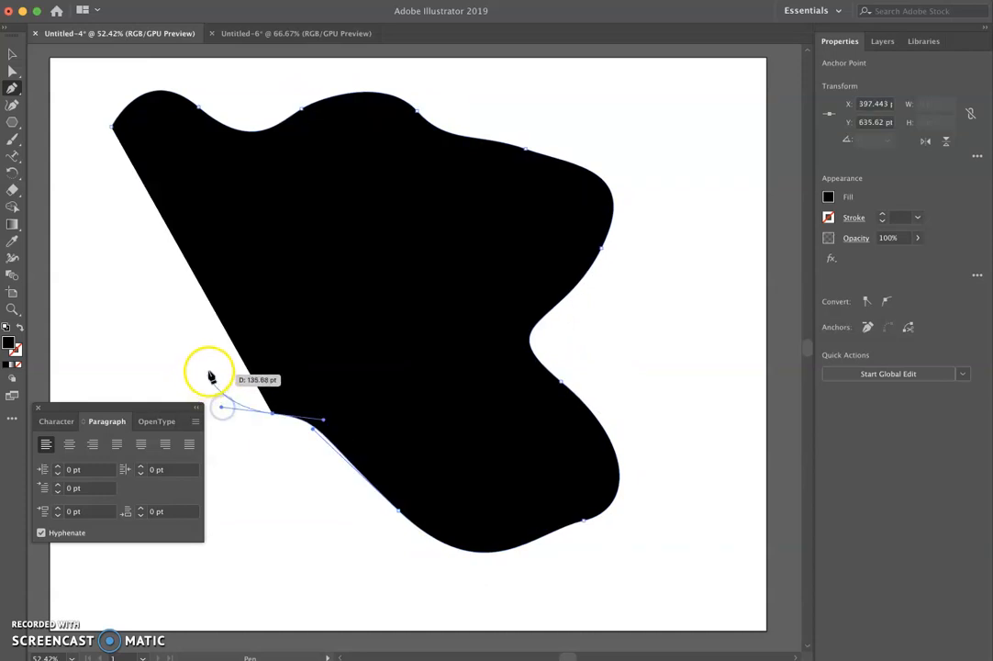
- Run placeholder text along the wavy path from near its upper-left end and deselect it
click(14, 71)
click(12, 156)
click(142, 98)
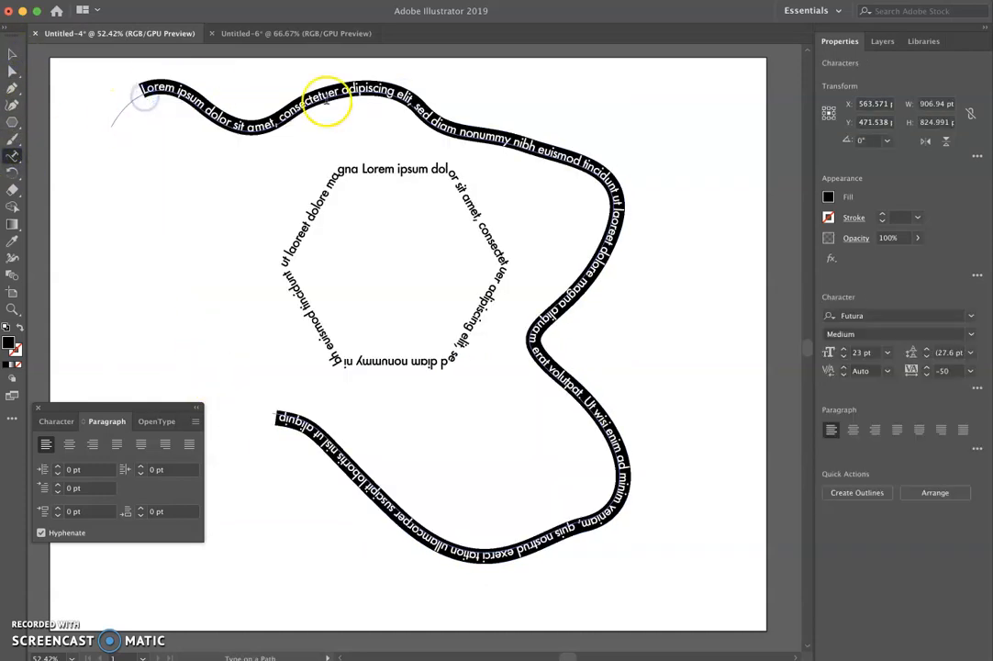
click(13, 56)
click(72, 80)
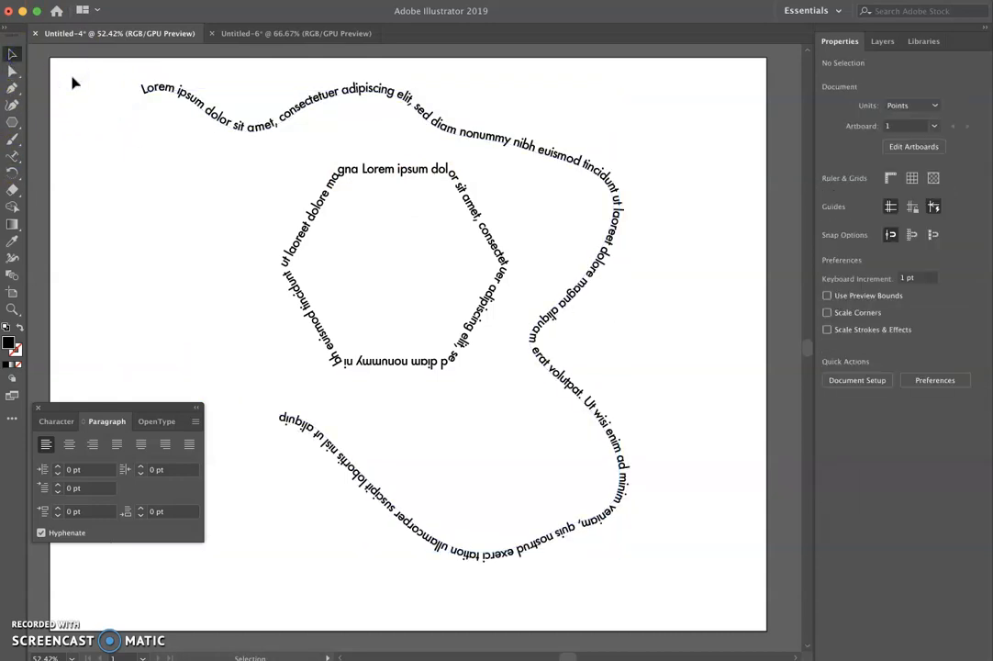
- Switch to Google Chrome and review the 3.1 lesson's type activities down to the 3 x 3 typeface grid example
key(super+Tab)
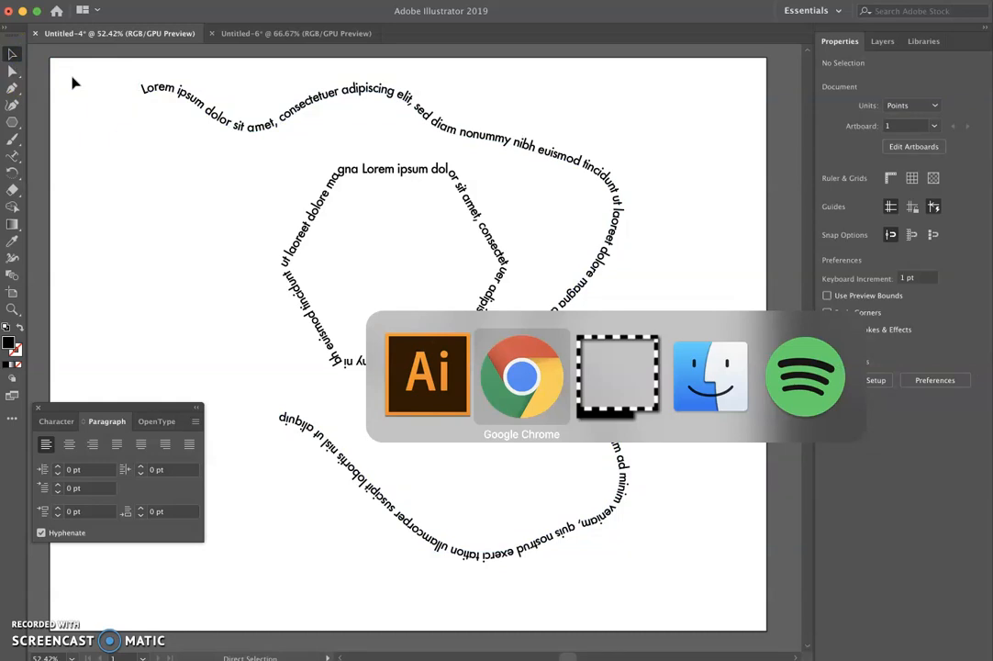
click(222, 17)
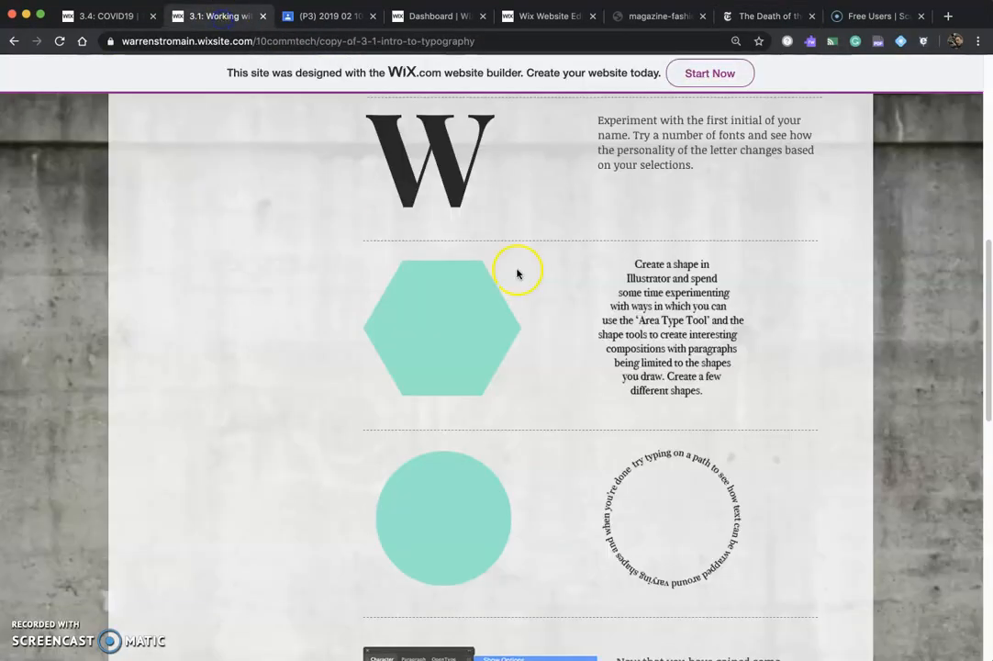
scroll(592, 268, up, 3)
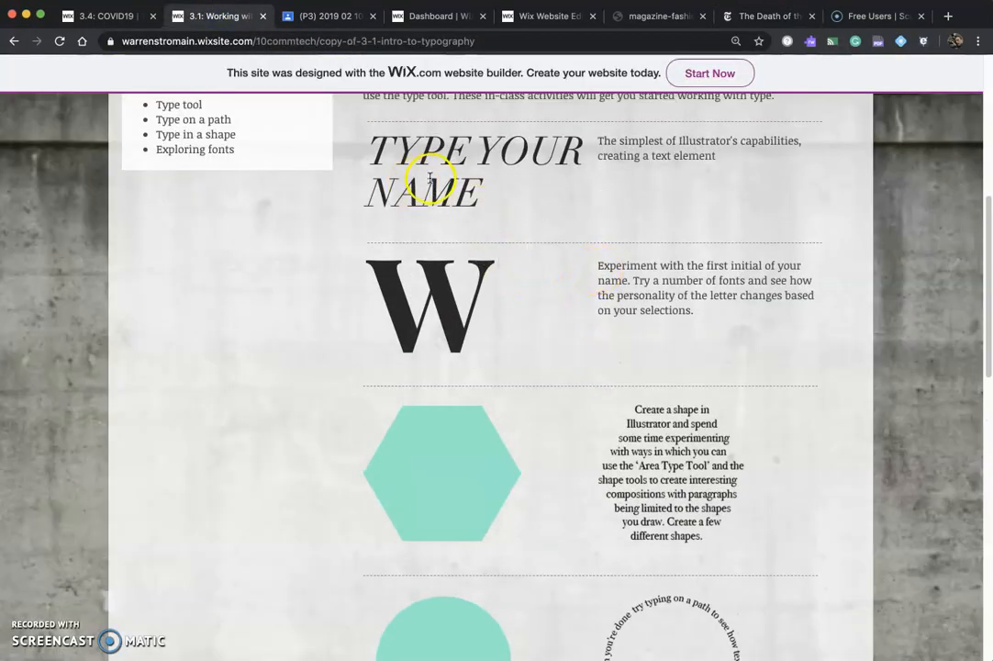
drag(977, 255, 986, 417)
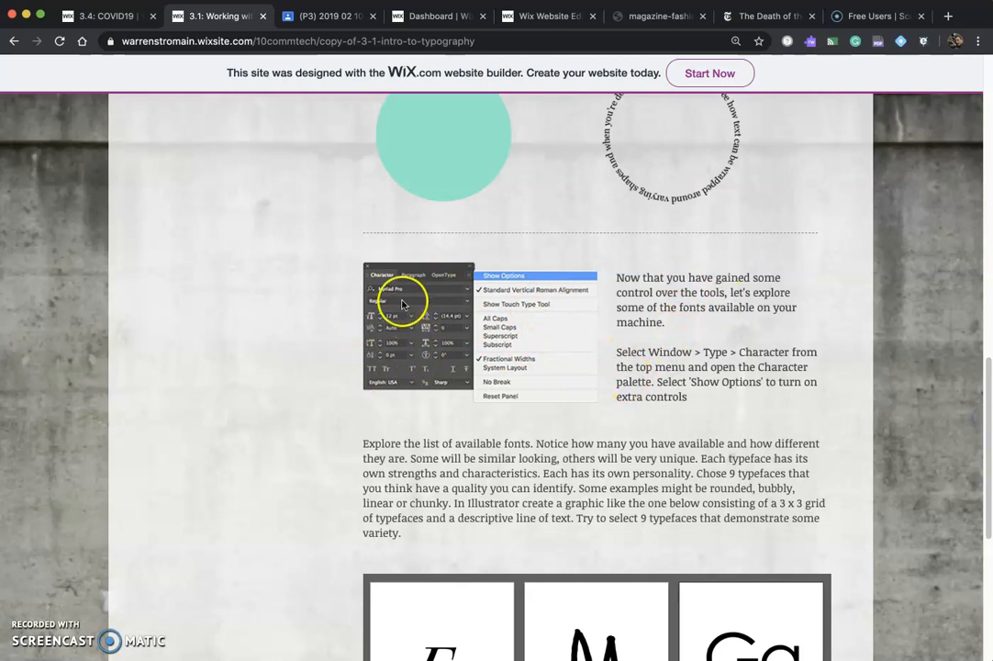
scroll(658, 342, down, 5)
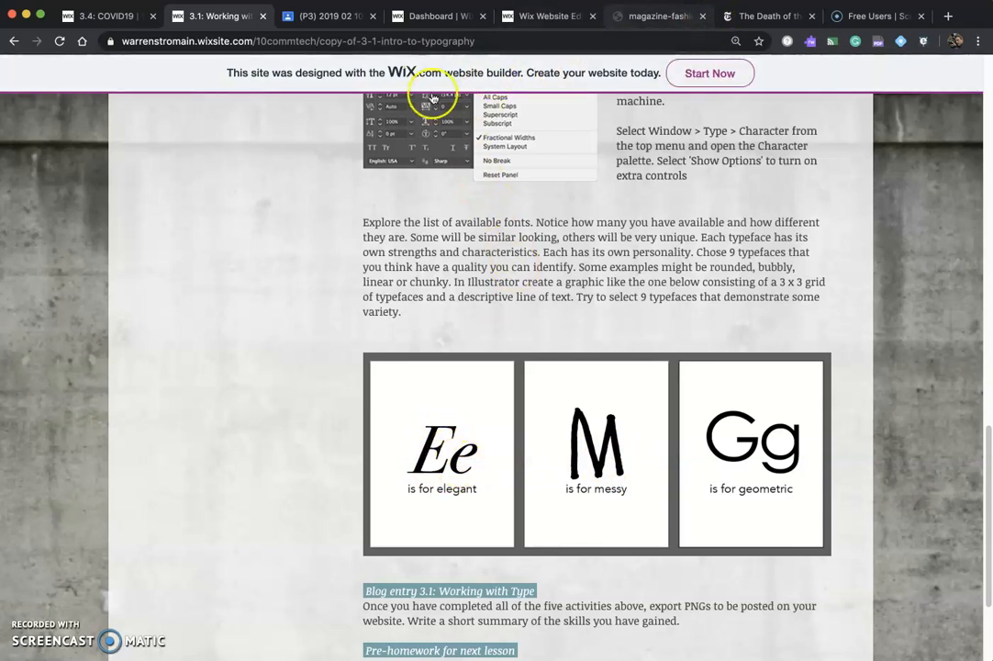
- Open the "3.2: Intro to Typography" lesson from the course site's Unit Navigator on the COVID19 page
click(90, 18)
scroll(807, 248, up, 7)
scroll(734, 220, up, 15)
mouse_move(686, 117)
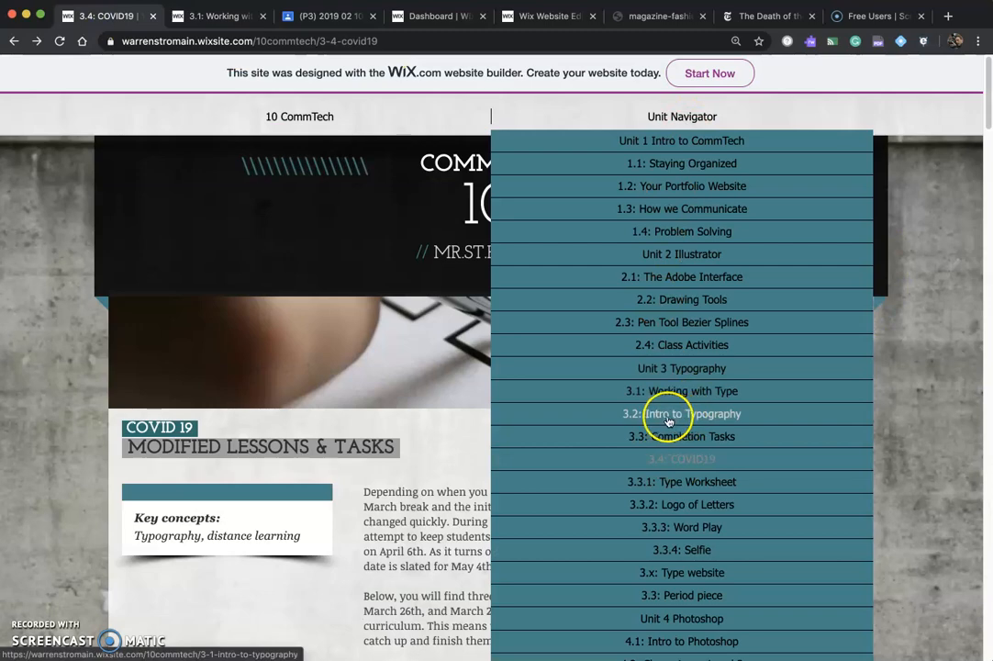
click(721, 415)
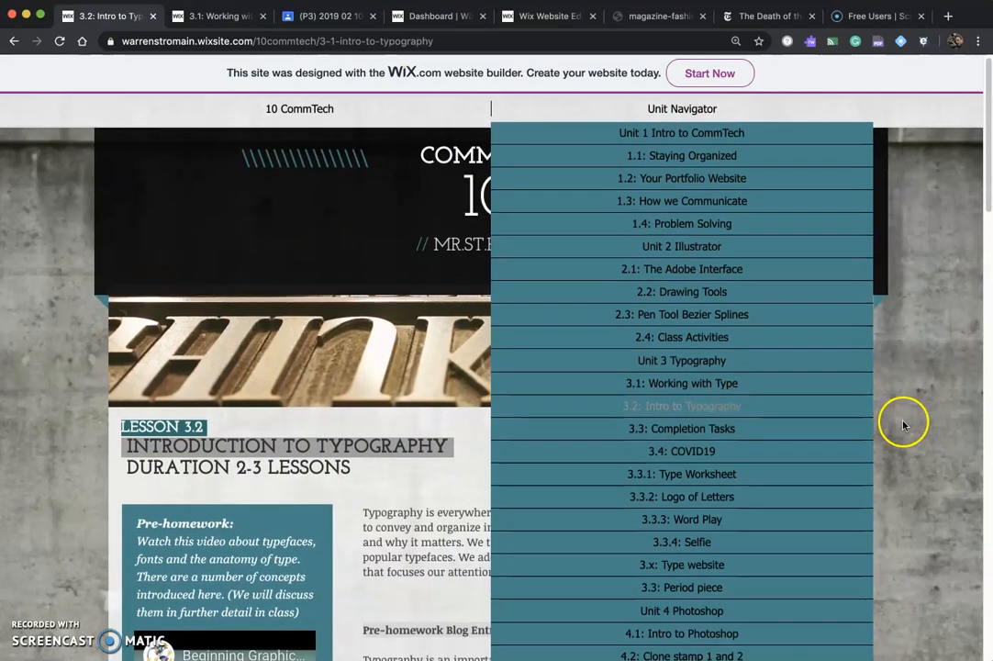
- Examine the list of descriptive words under The Great Logo Switch, and return to the 3.1 lesson's typeface grid example
scroll(905, 424, down, 5)
scroll(902, 426, down, 8)
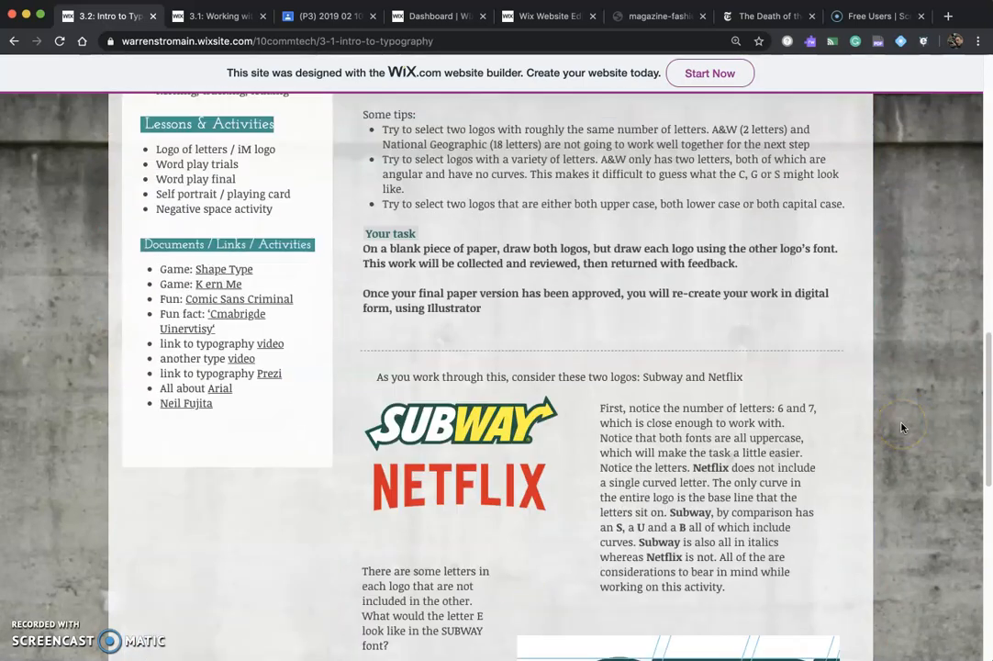
scroll(988, 355, up, 3)
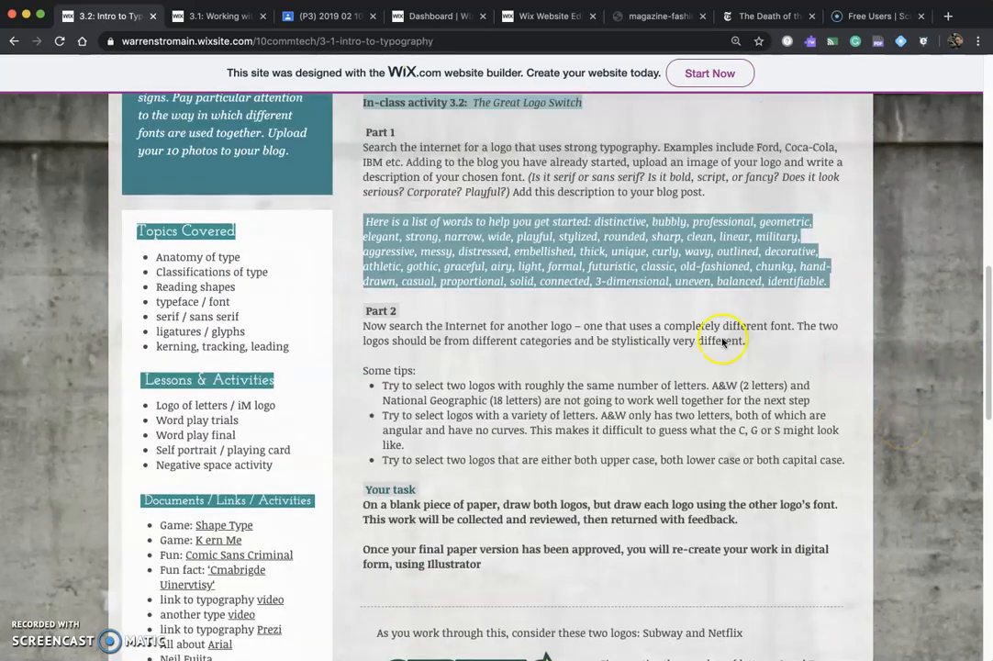
drag(374, 221, 833, 293)
click(829, 283)
click(231, 16)
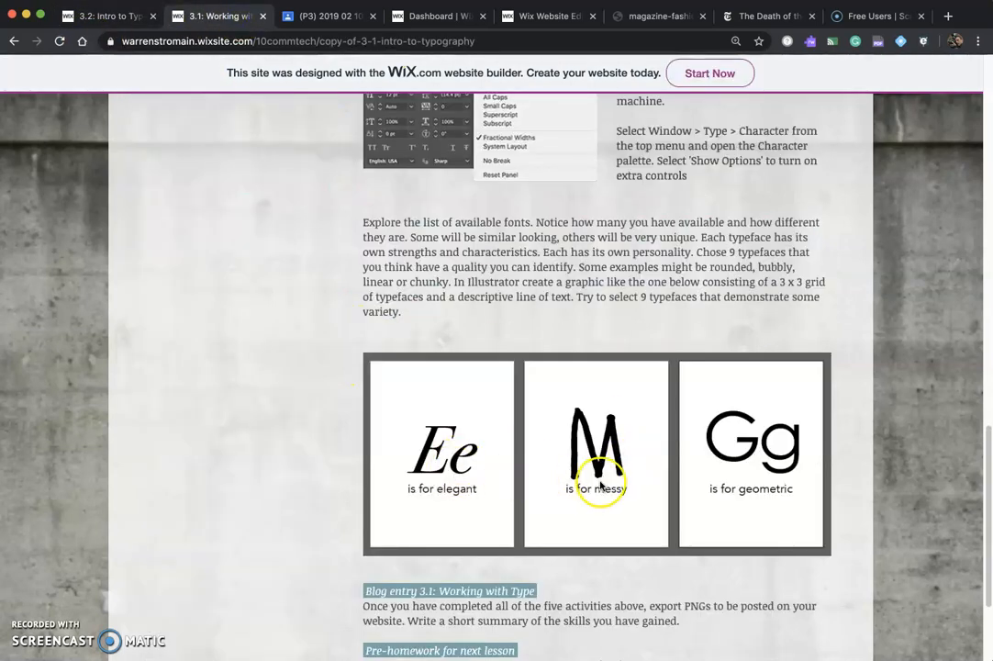
- Switch back to Adobe Illustrator and delete the hexagonal and wavy path texts from the artboard
key(super+Tab)
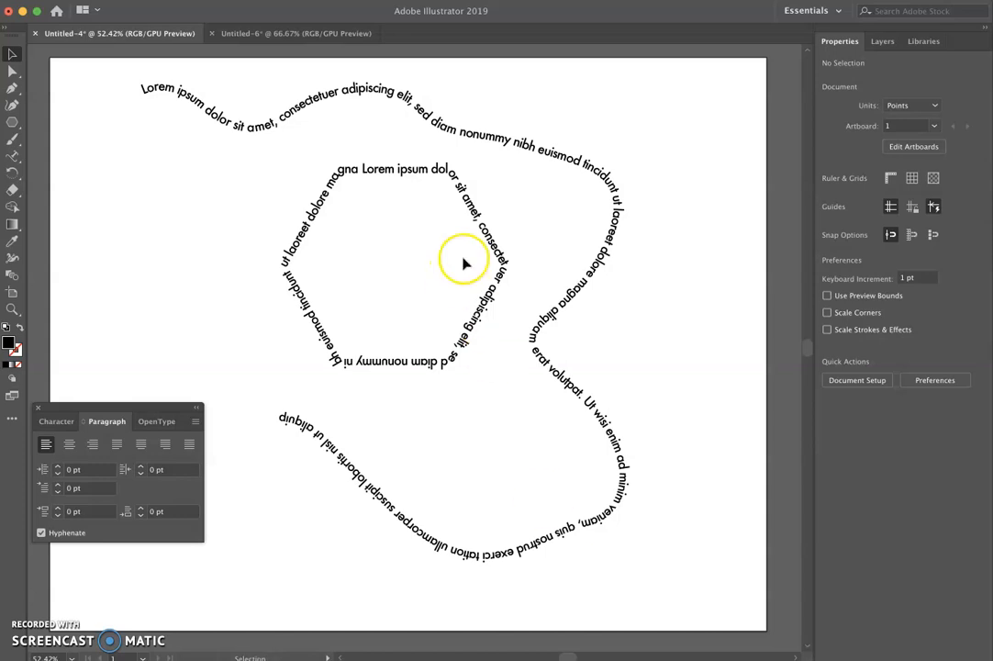
click(491, 251)
key(Delete)
click(609, 237)
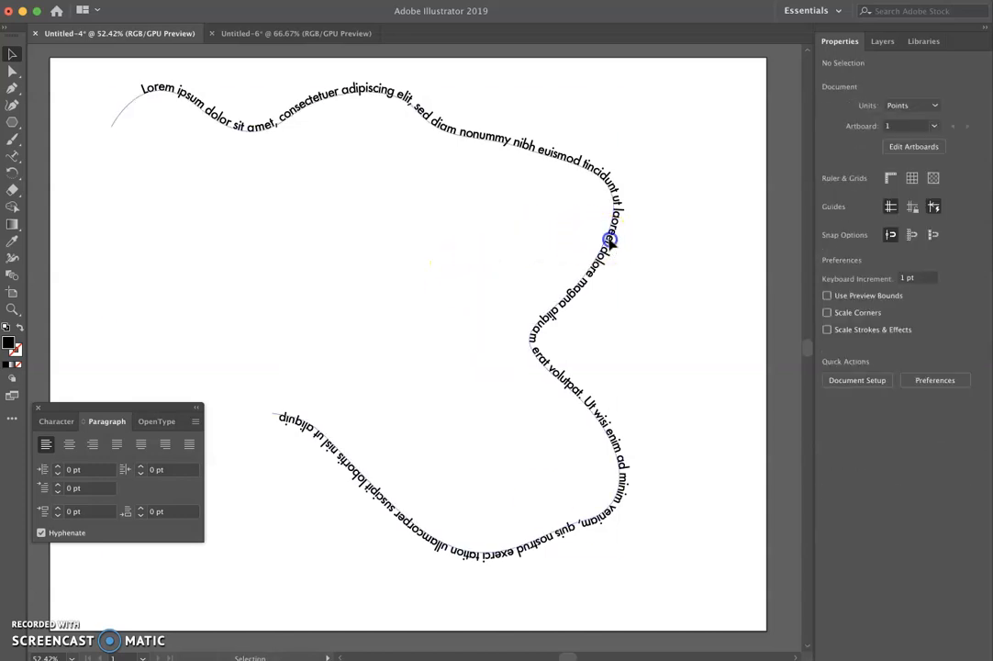
key(Delete)
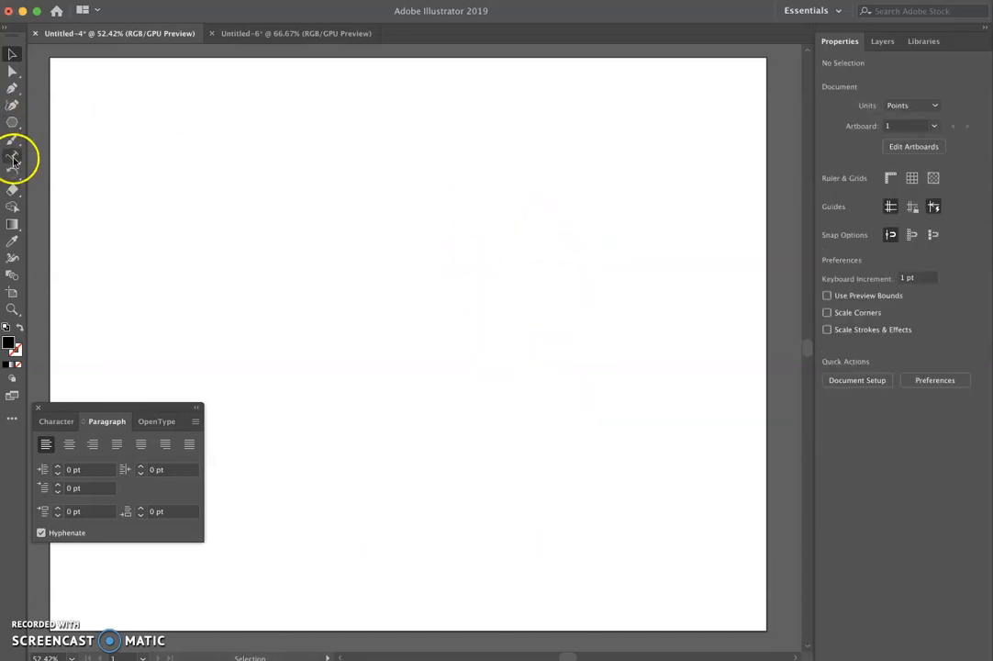
- Add the point text "Aa" near the middle of the artboard and enlarge it to about 334 pt wide
drag(13, 158, 57, 156)
click(349, 276)
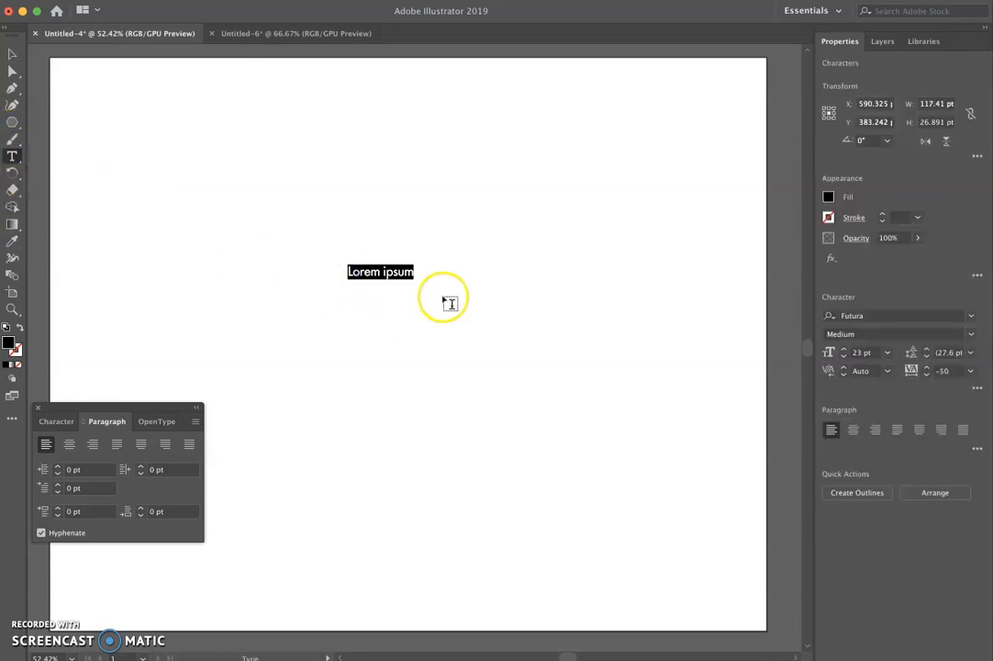
text(E)
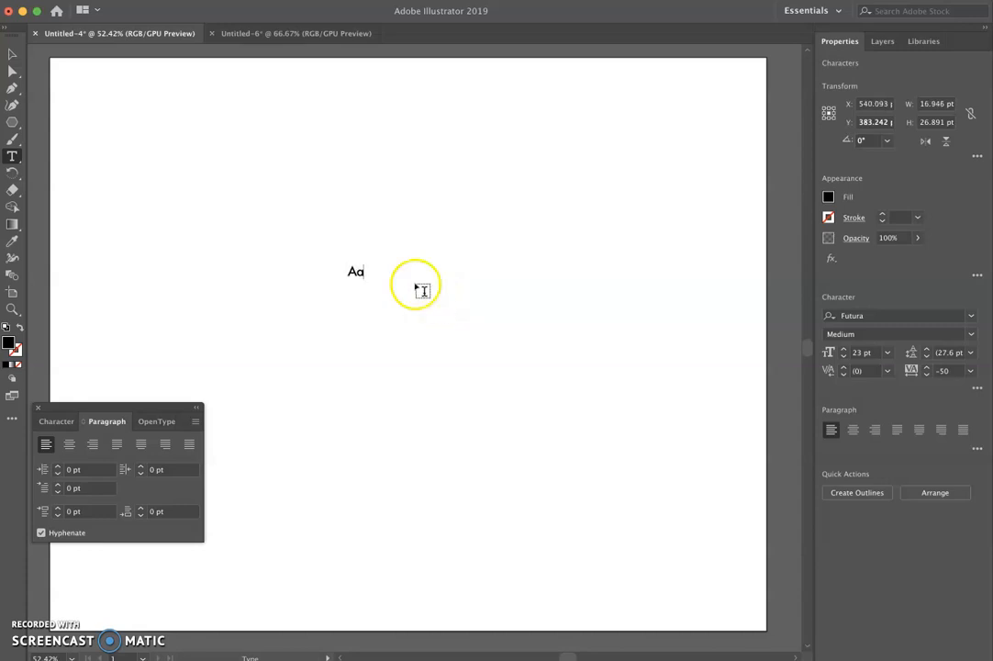
click(12, 54)
drag(364, 280, 535, 441)
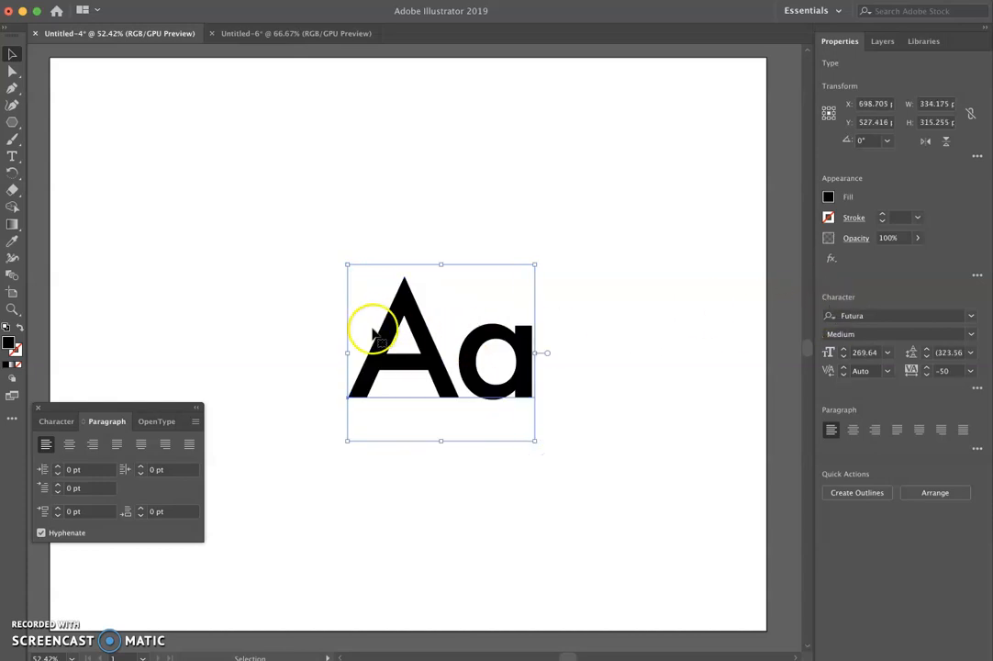
- Replace the large letters with "Gg" and move them to the artboard's upper left area
double_click(415, 352)
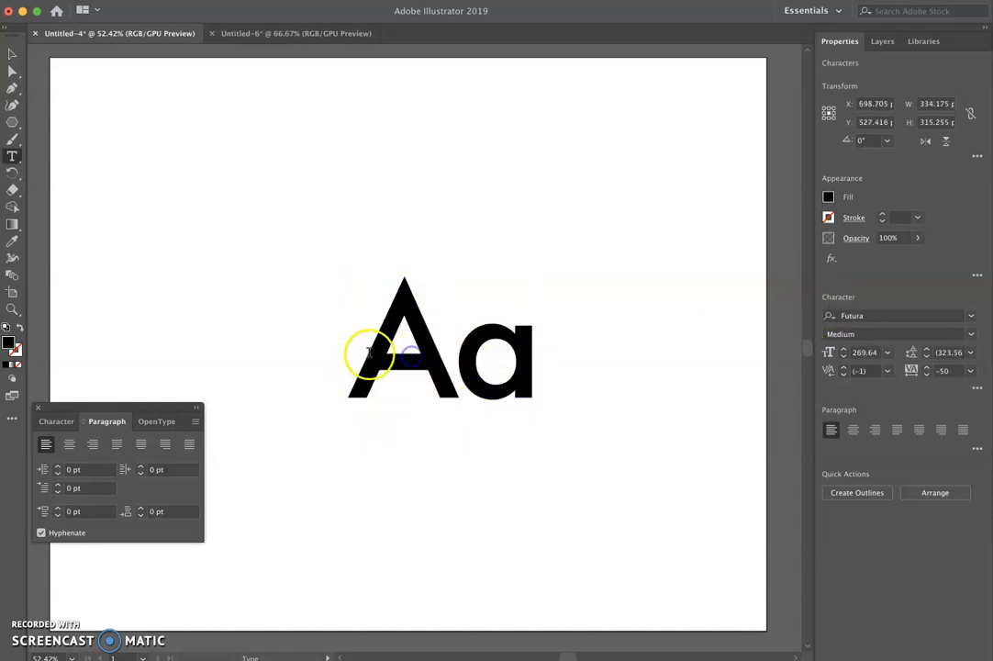
drag(369, 353, 579, 351)
text(Gg)
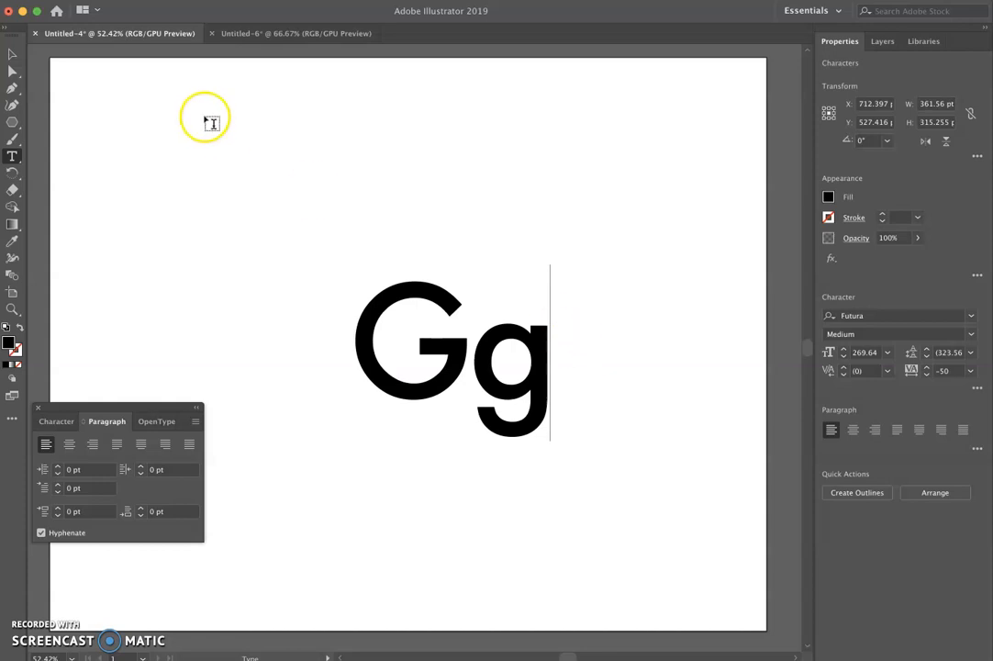
click(15, 55)
drag(405, 290, 237, 95)
- Add the caption "is for geometric" beneath the Gg letters, enlarge it, center it under them and deselect it
click(15, 156)
click(189, 313)
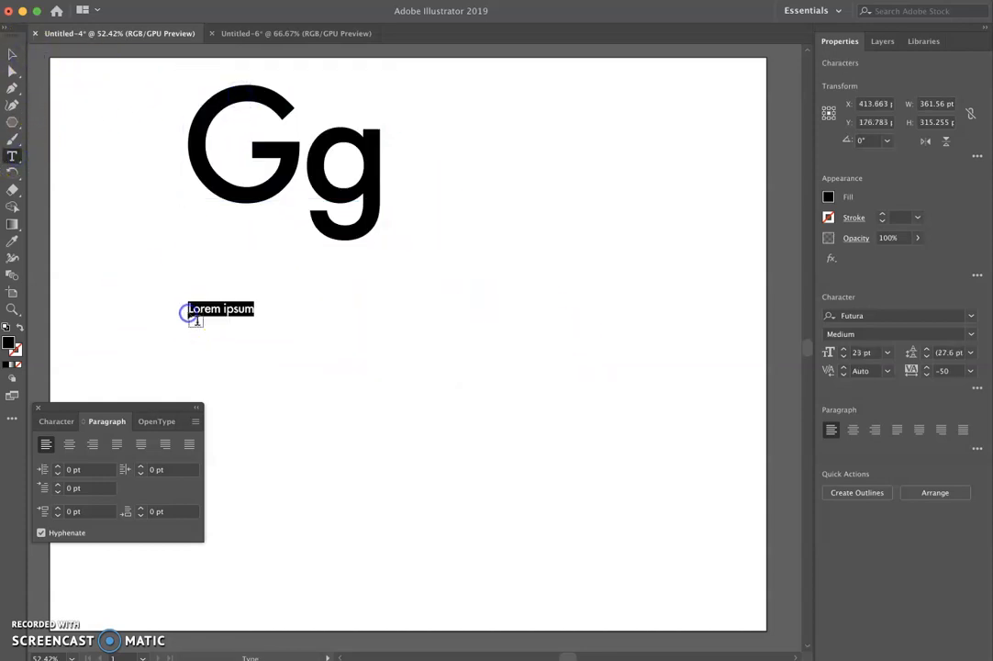
text(is for geometric)
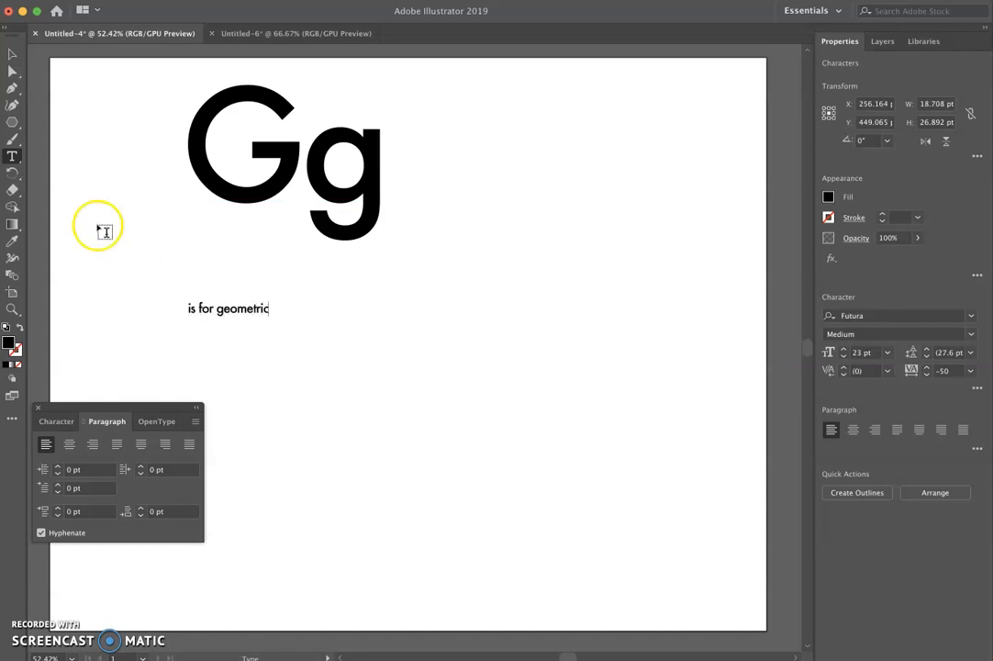
click(11, 57)
click(276, 316)
drag(270, 319, 328, 284)
click(392, 279)
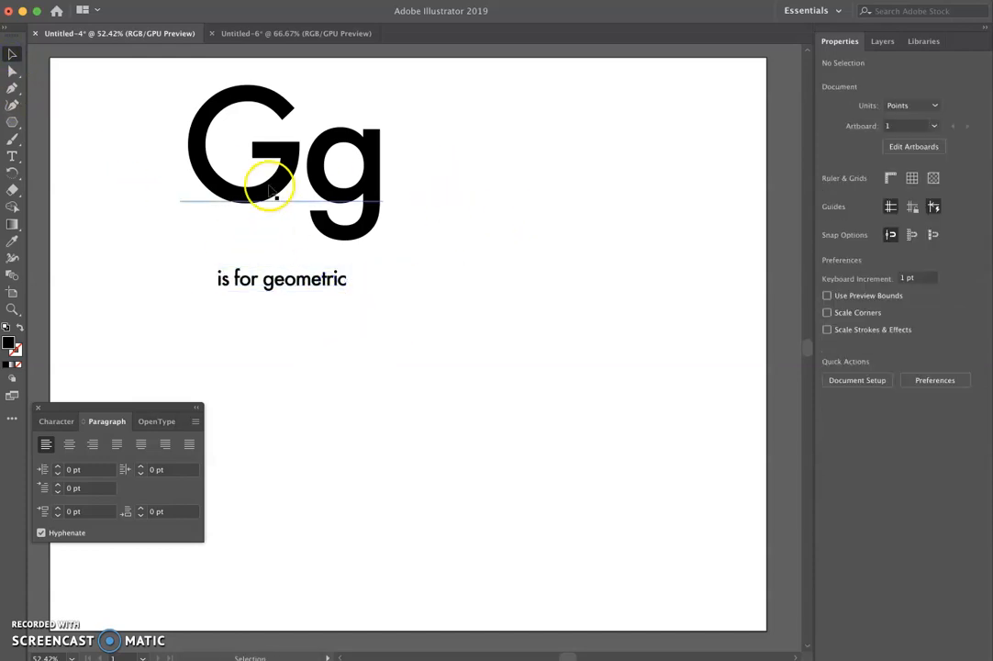
- Duplicate the Gg letters to the right of the original and set the copy's font to Brush Script MT Italic
alt+drag(272, 188, 547, 197)
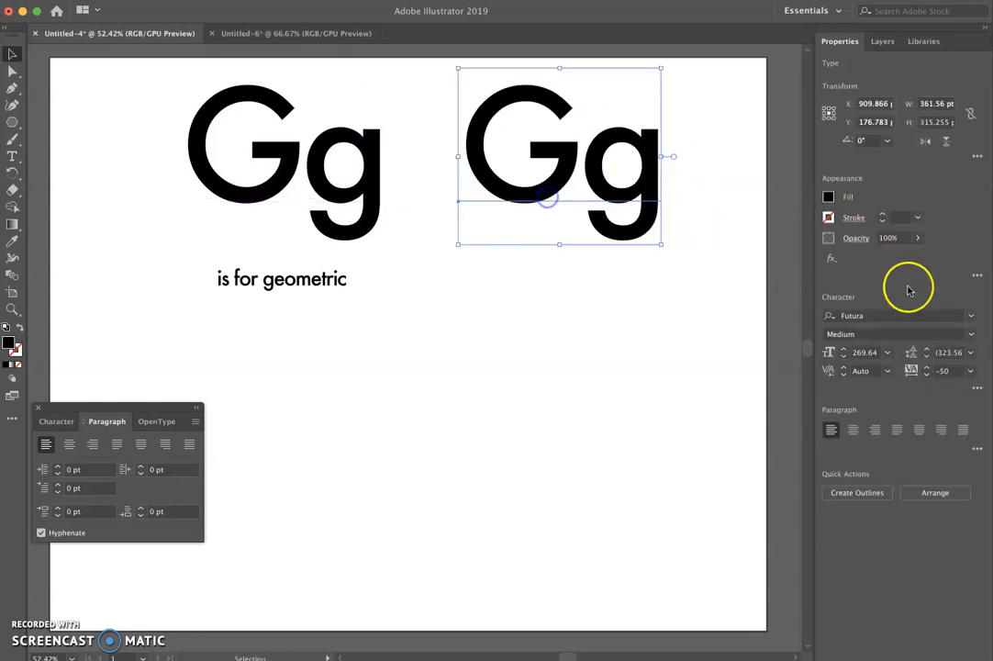
click(969, 318)
scroll(863, 541, down, 5)
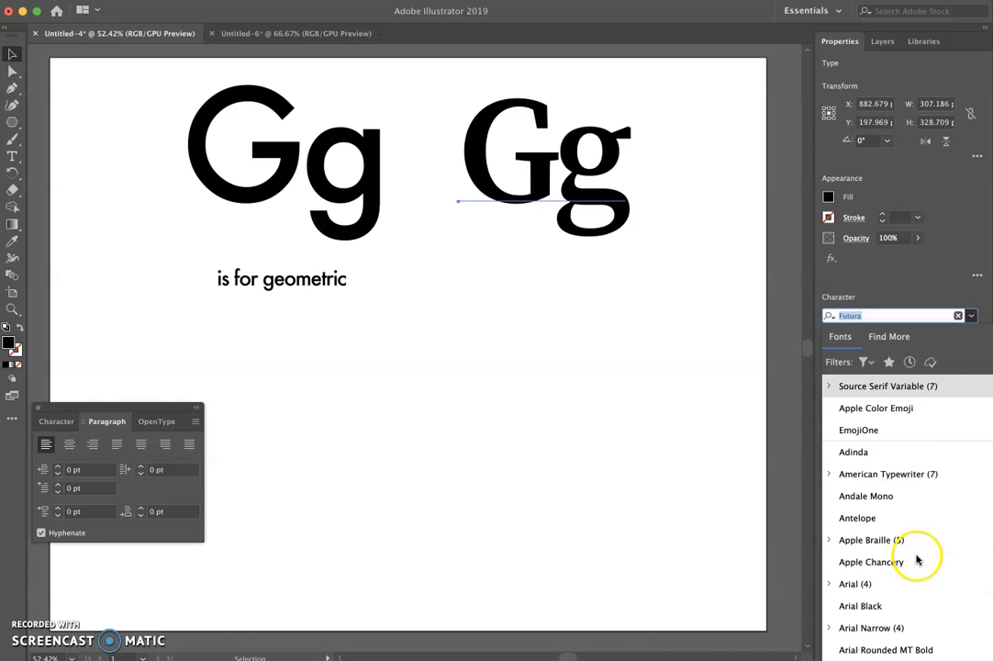
scroll(882, 581, down, 8)
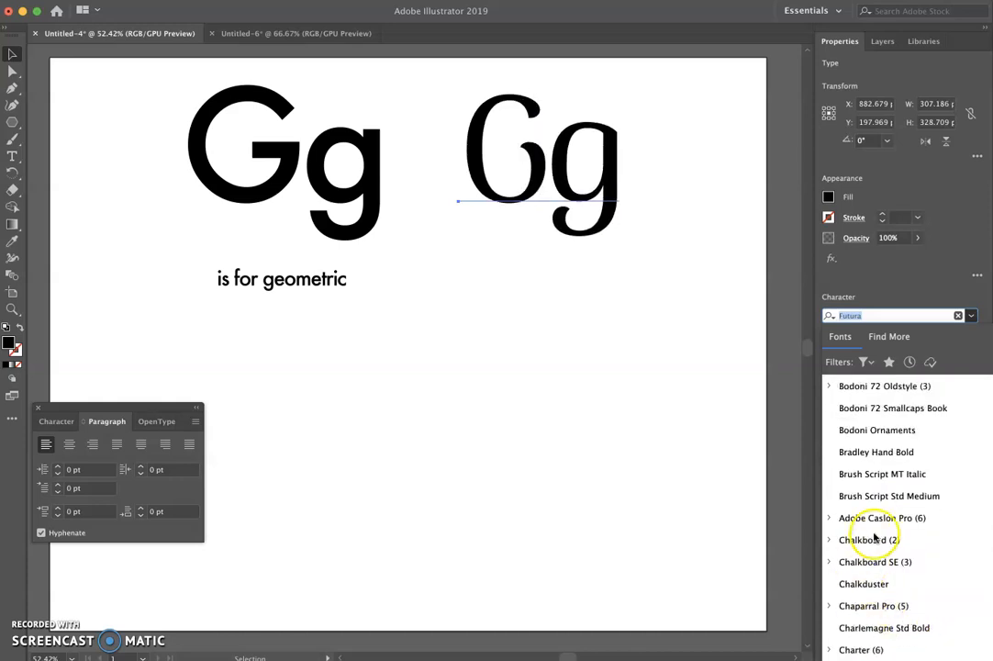
click(906, 475)
- Replace the Brush Script copy of the Gg letters with "Ss"
key(t)
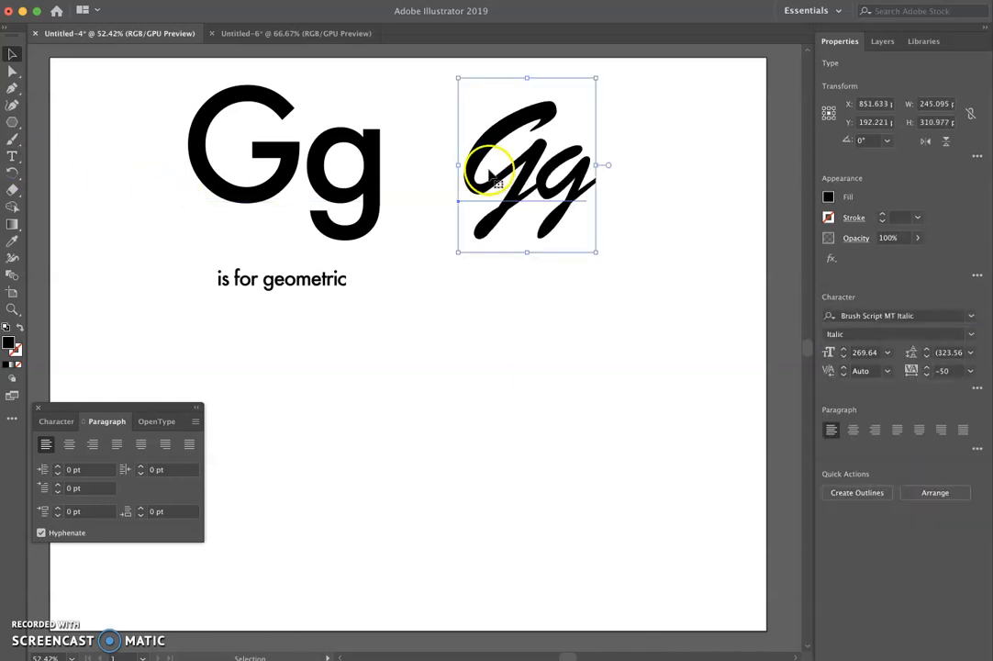
drag(487, 164, 678, 175)
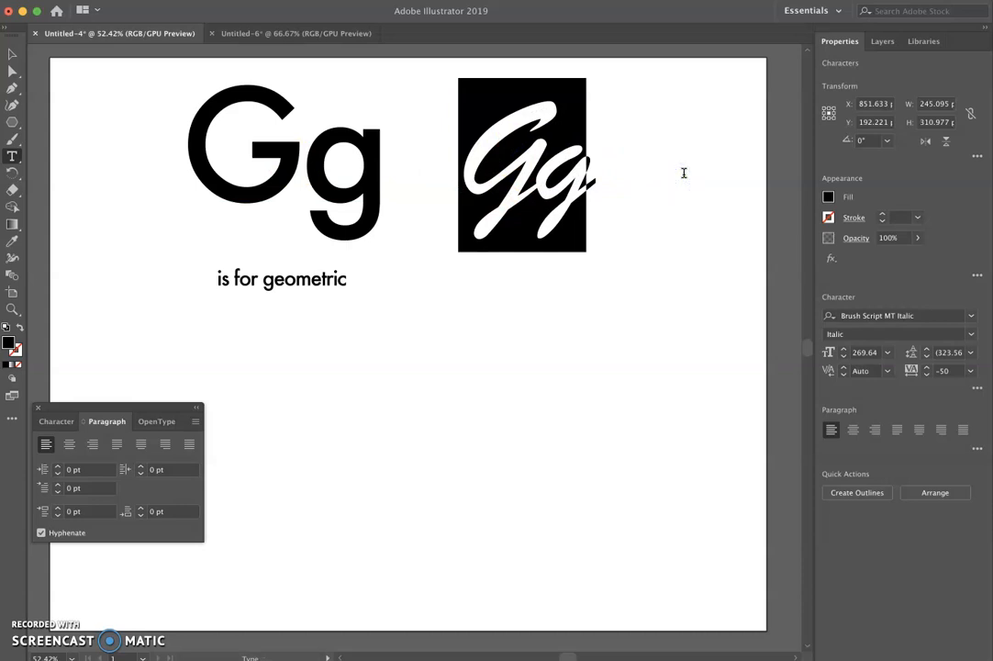
text(Scriptu)
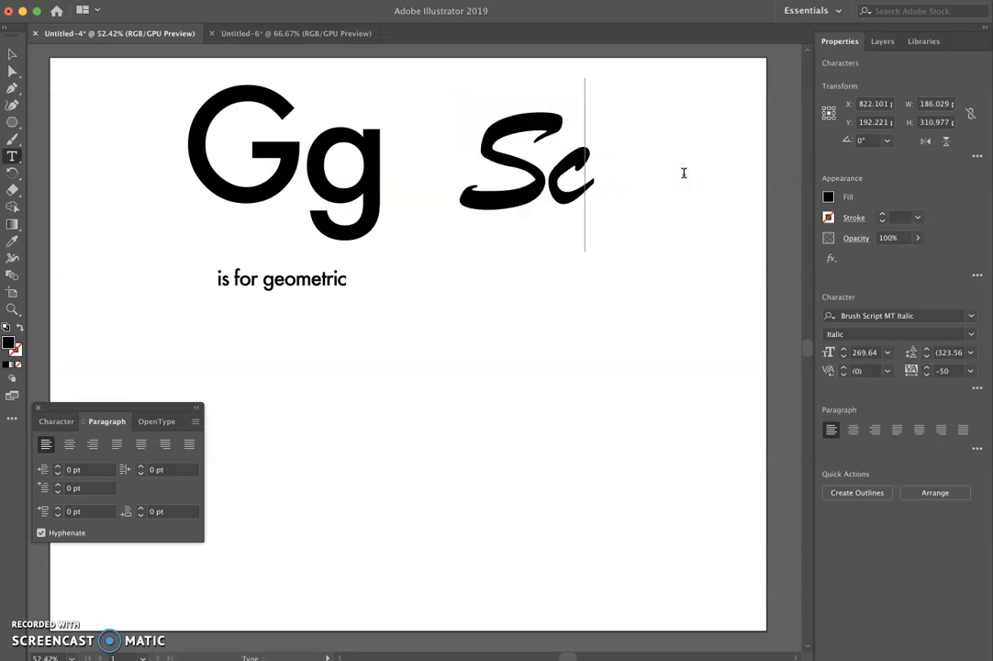
drag(421, 142, 973, 195)
click(12, 54)
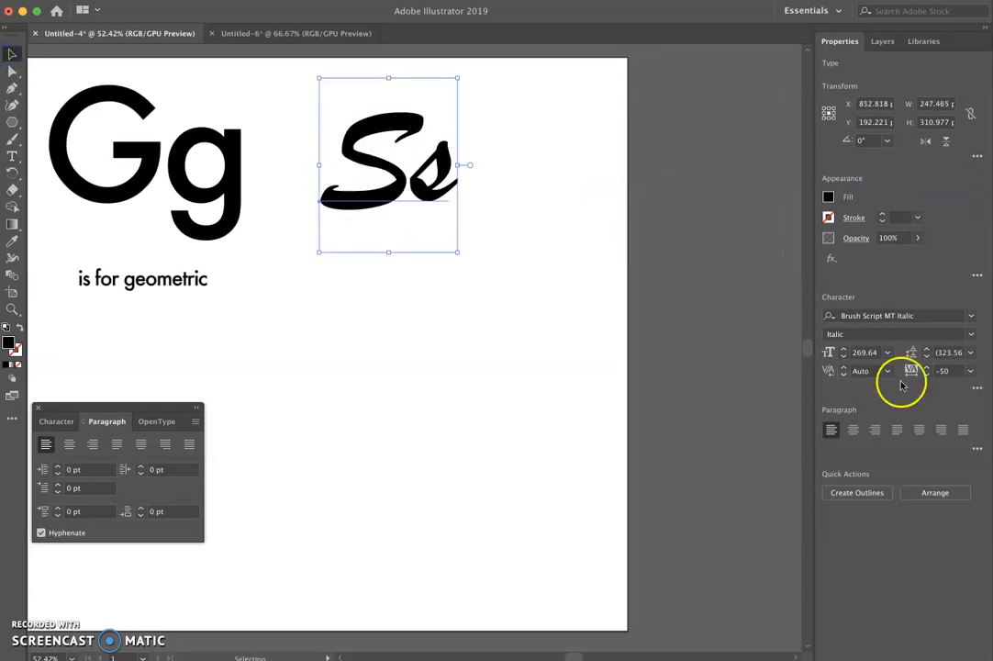
- Set the font of the Ss letters to Cooper Std Black Italic
click(970, 316)
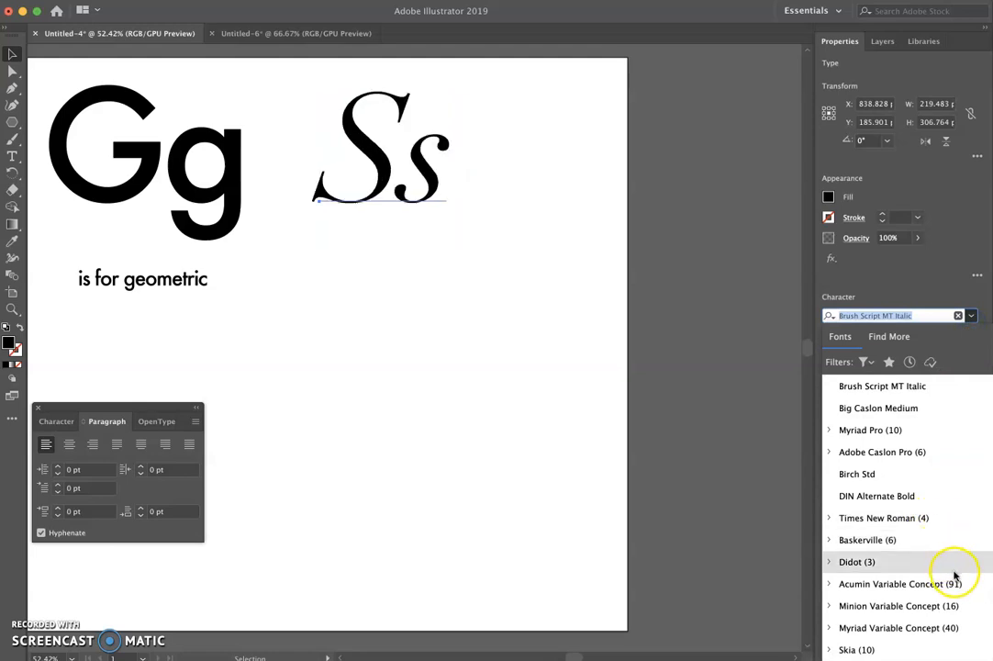
scroll(954, 576, down, 10)
scroll(989, 587, down, 5)
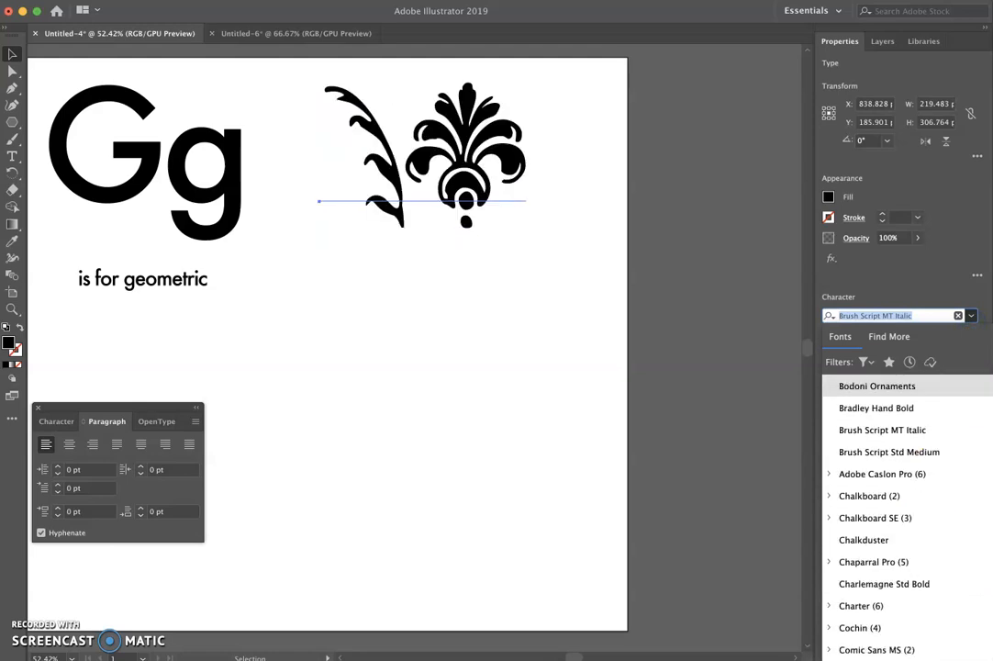
click(917, 628)
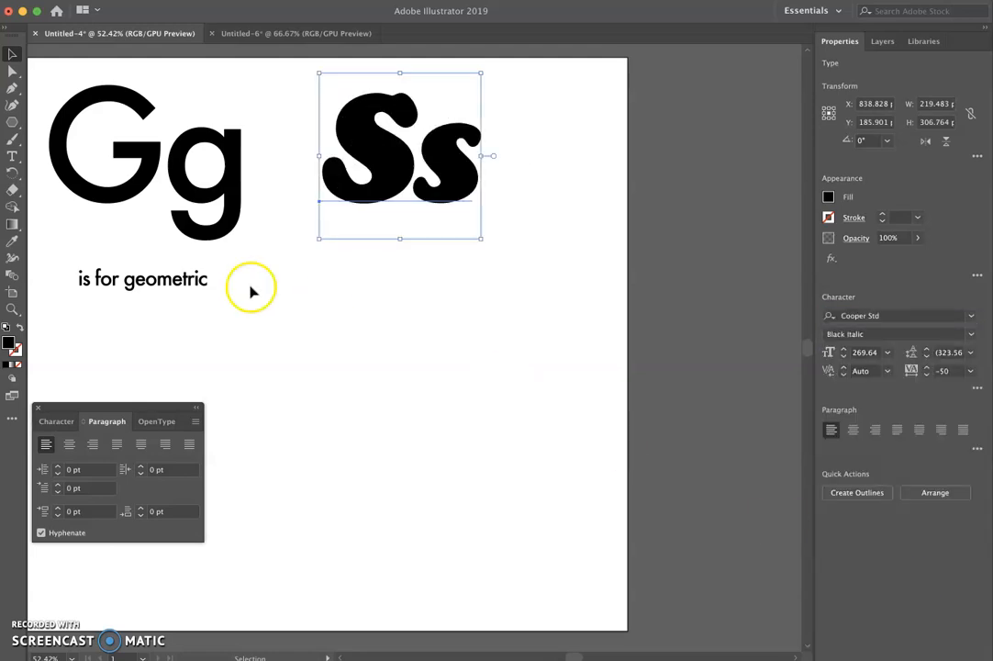
- Replace the Ss letters with "Cc" and deselect them
double_click(372, 131)
drag(345, 139, 573, 152)
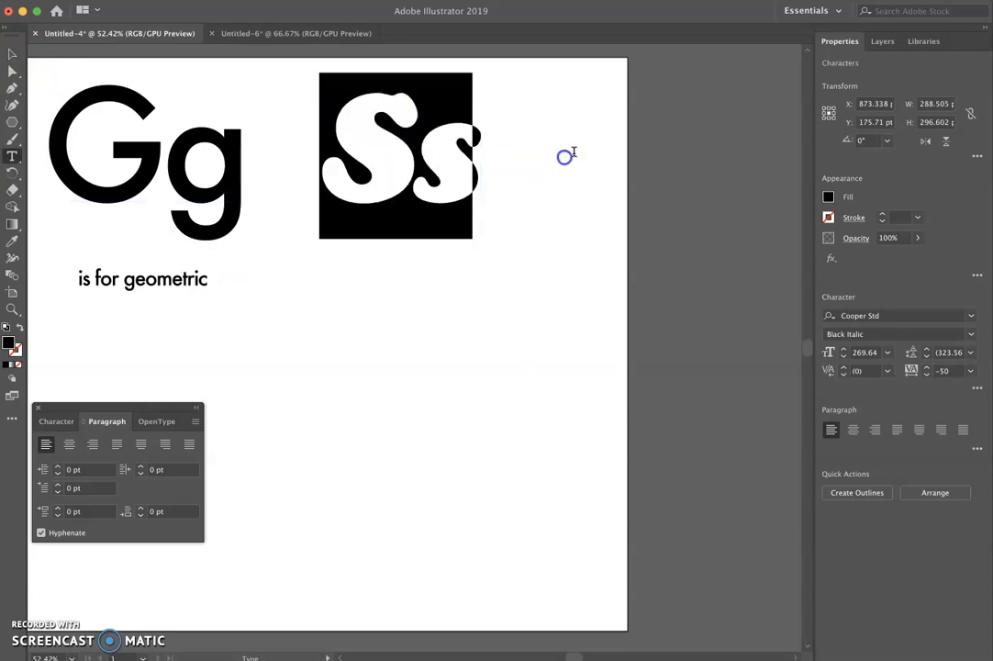
text(Cc)
click(12, 54)
click(296, 254)
- Duplicate the "is for geometric" caption beneath the Cc letters and change the copy to read "is for campy"
drag(173, 279, 438, 290)
click(540, 283)
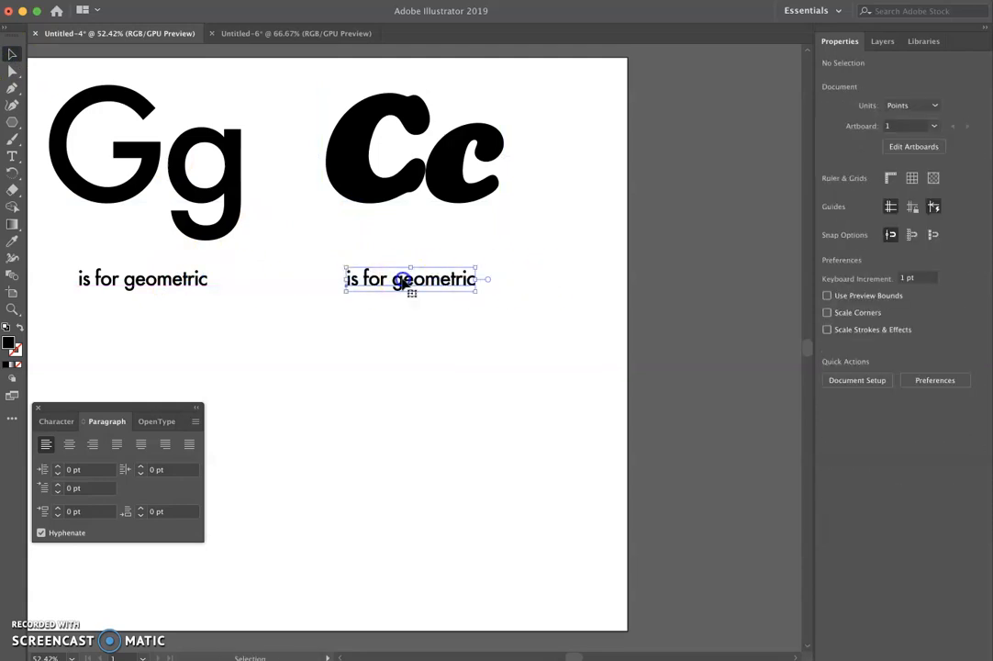
double_click(404, 279)
drag(363, 278, 502, 277)
text(campy)
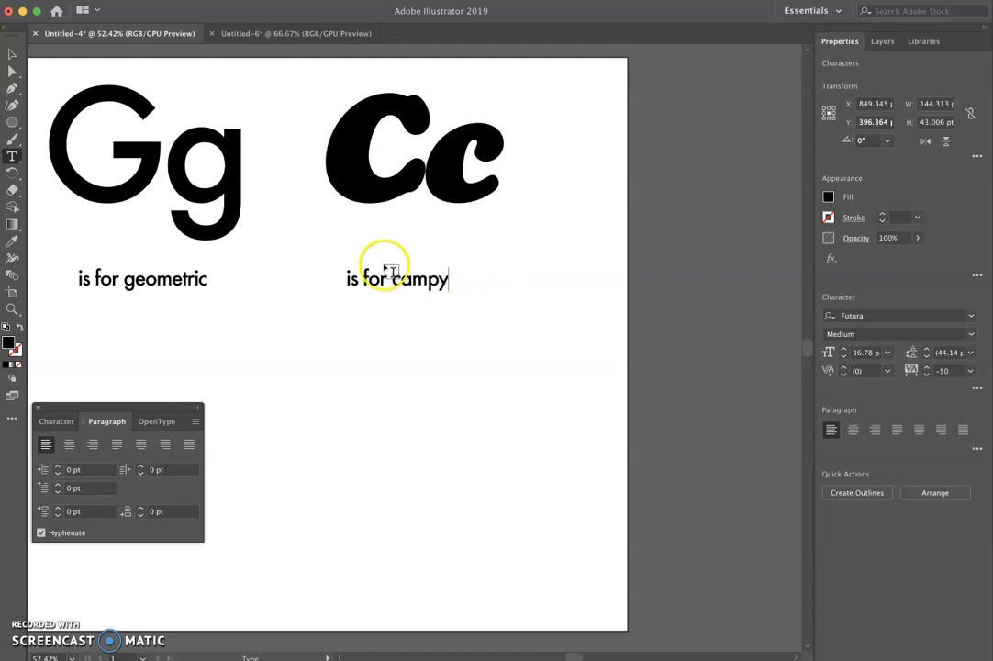
drag(392, 280, 478, 289)
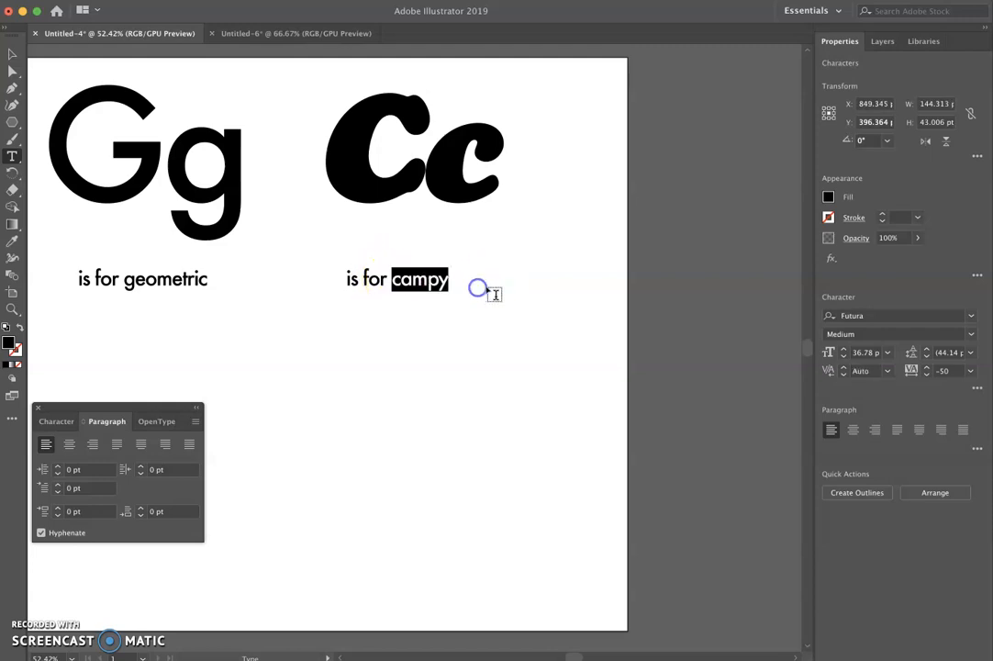
click(971, 334)
click(970, 334)
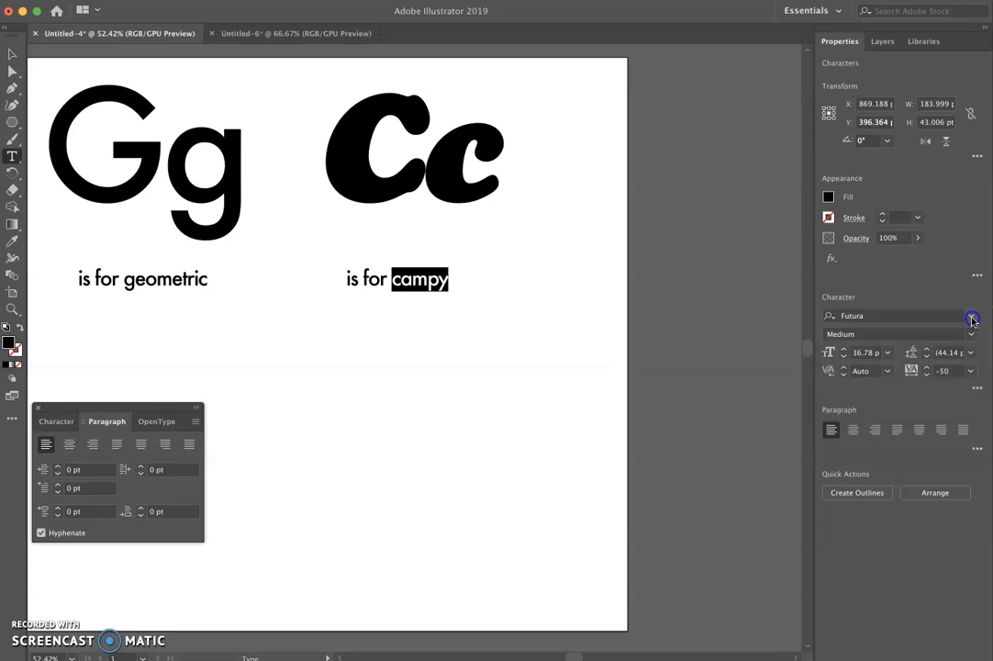
click(12, 54)
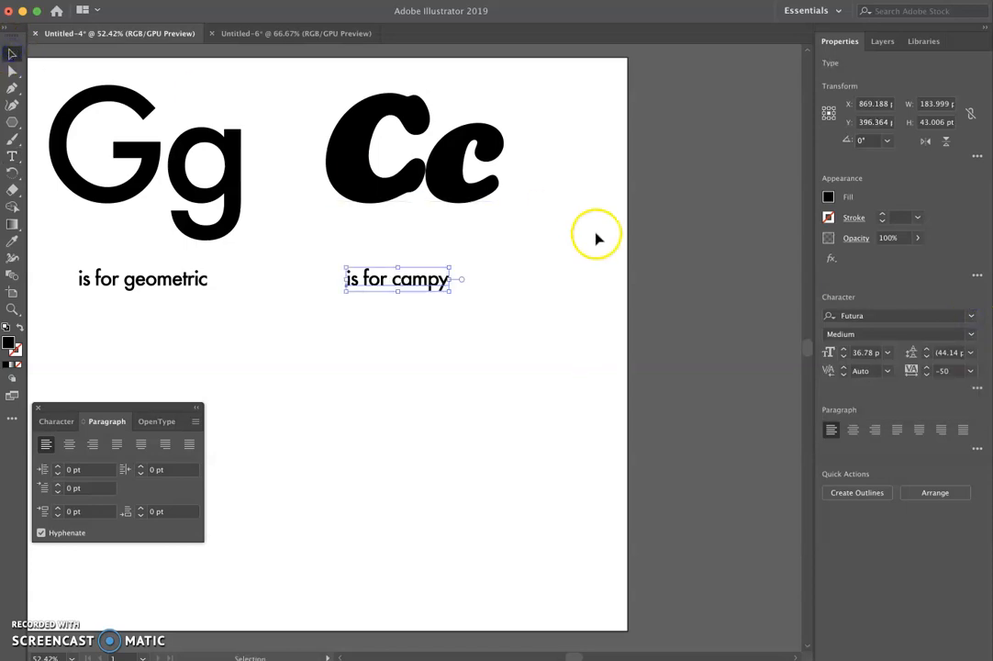
click(667, 258)
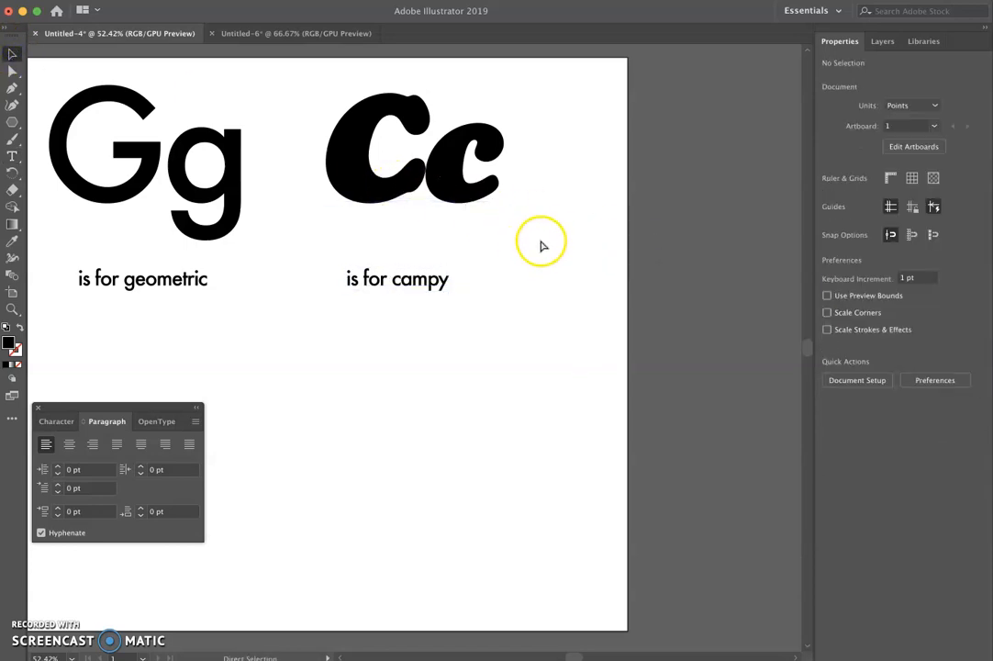
- Switch to the browser and review the example typeface grid and the blog entry instructions on the lesson page
key(super+Tab)
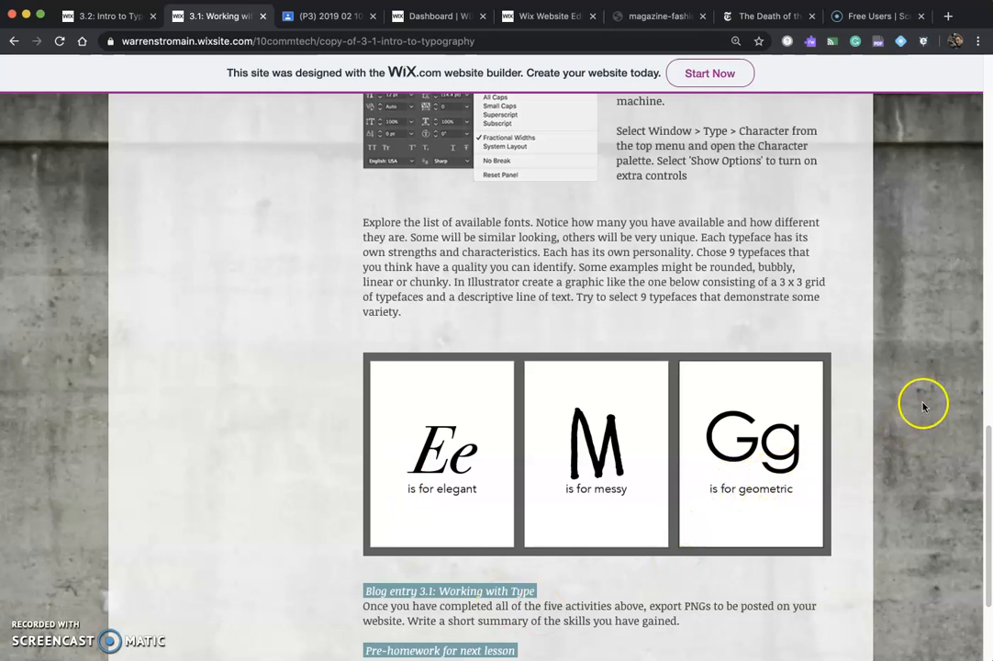
drag(988, 454, 982, 491)
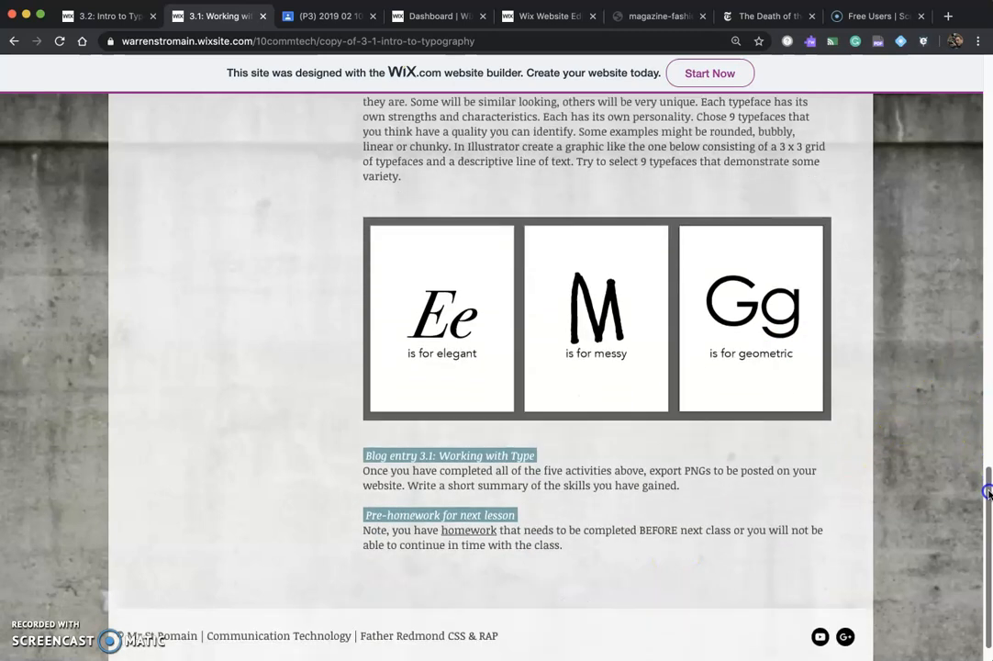
- Switch back to Illustrator and look up the Export As option among the document's export choices
key(super+Tab)
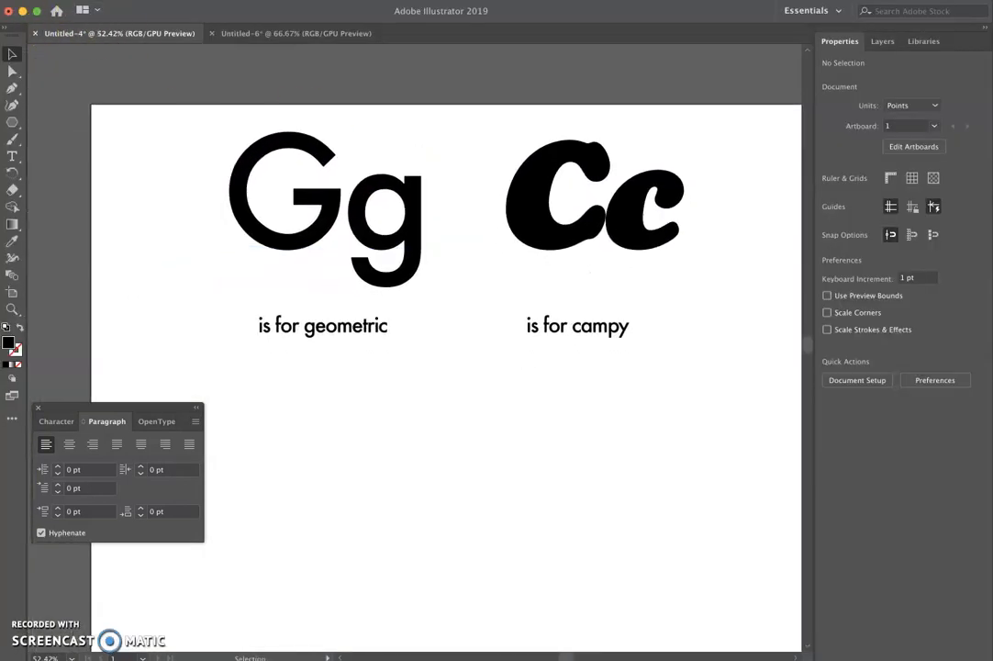
click(7, 0)
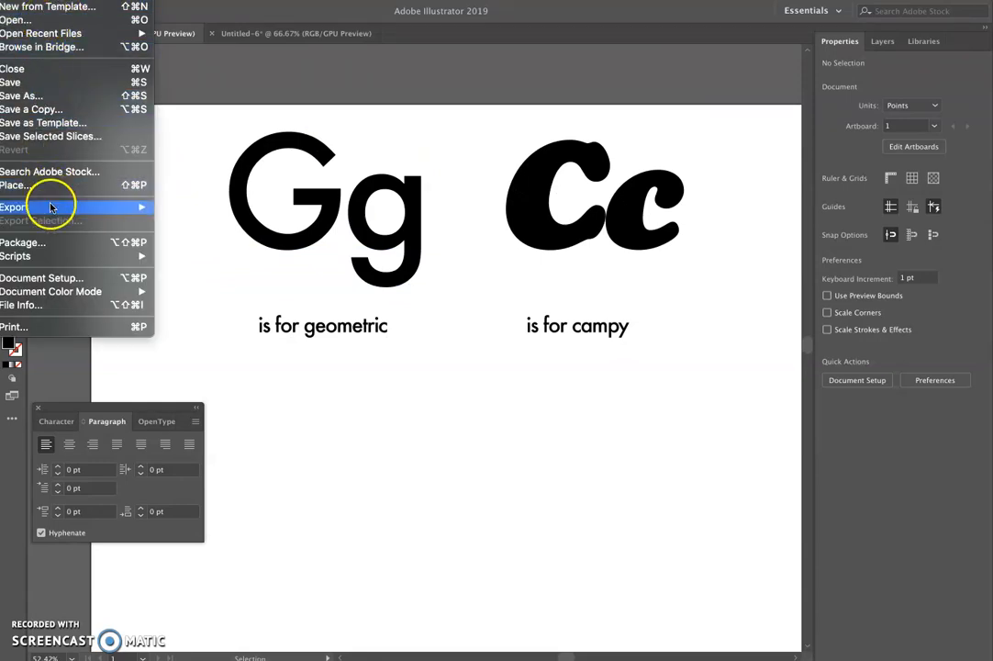
mouse_move(52, 207)
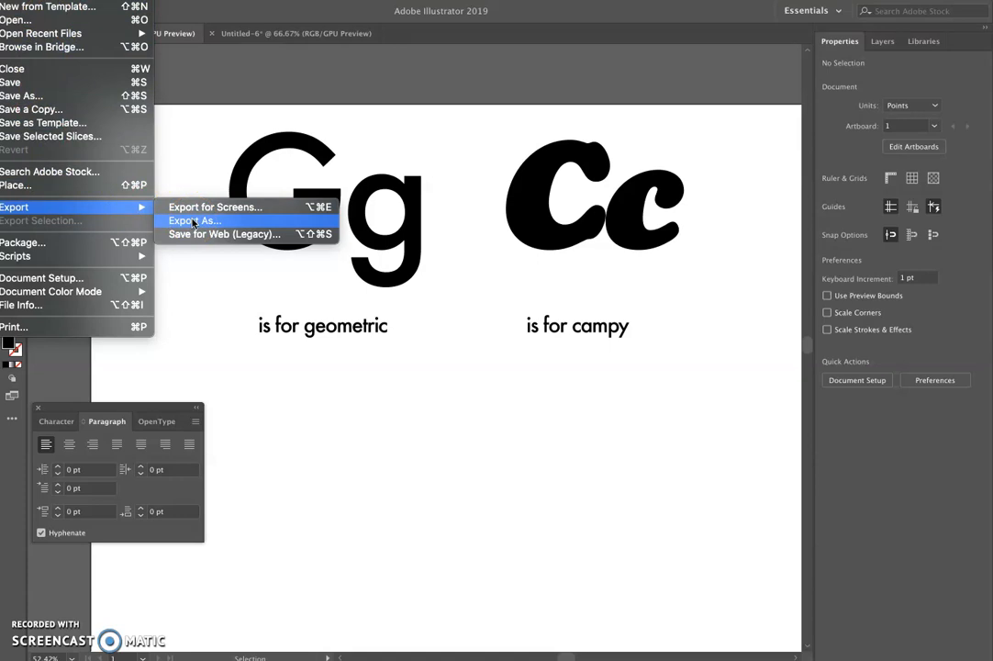
click(177, 150)
click(482, 139)
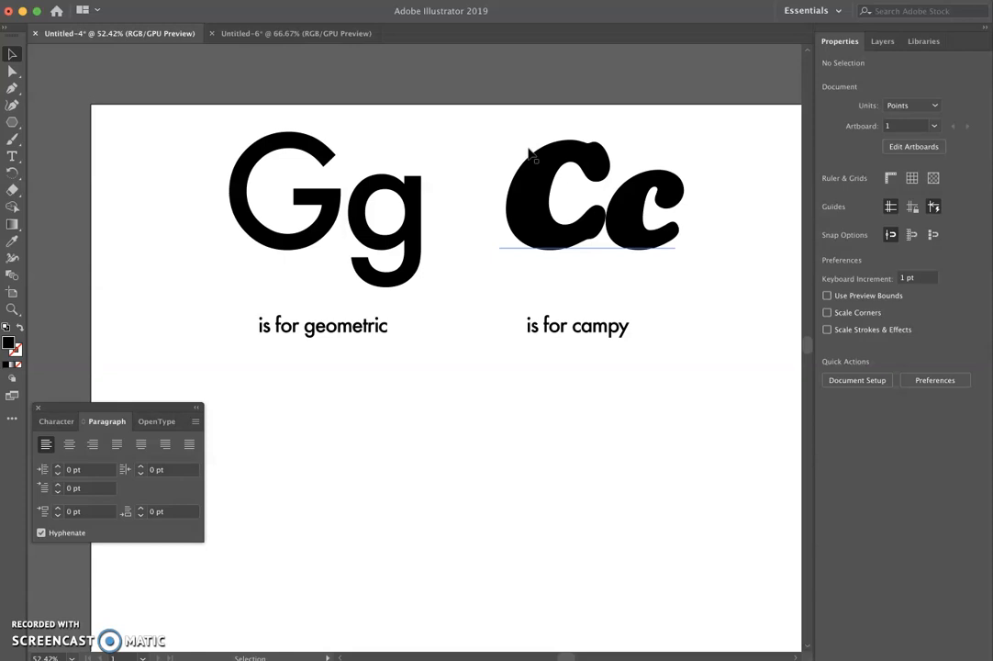
- Switch to the browser, highlight the pre-homework note, and return to the font exploration instructions on the lesson page
key(super+Tab)
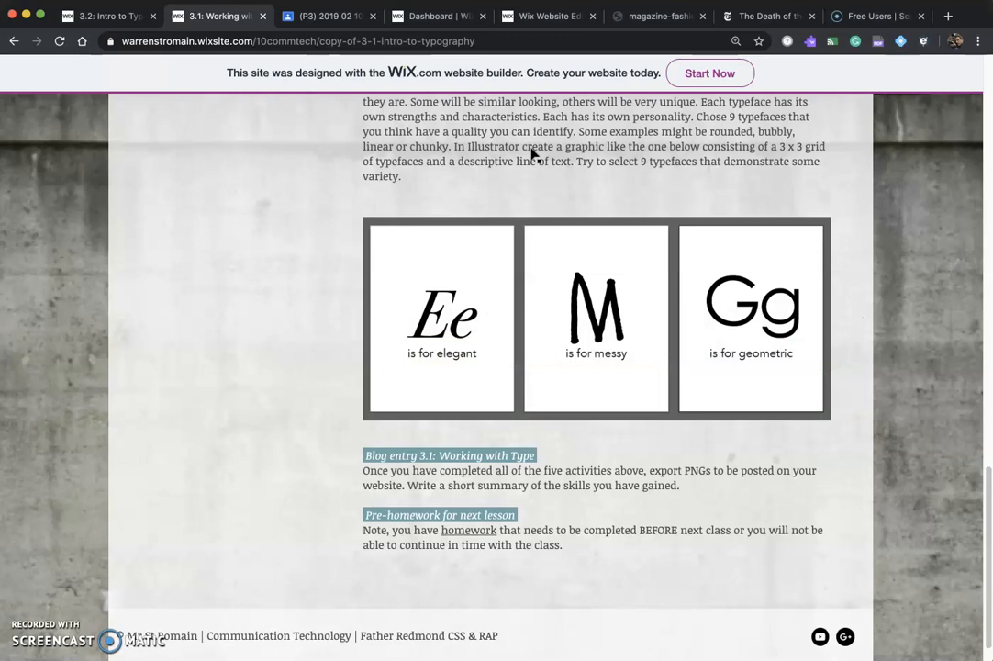
drag(371, 514, 560, 543)
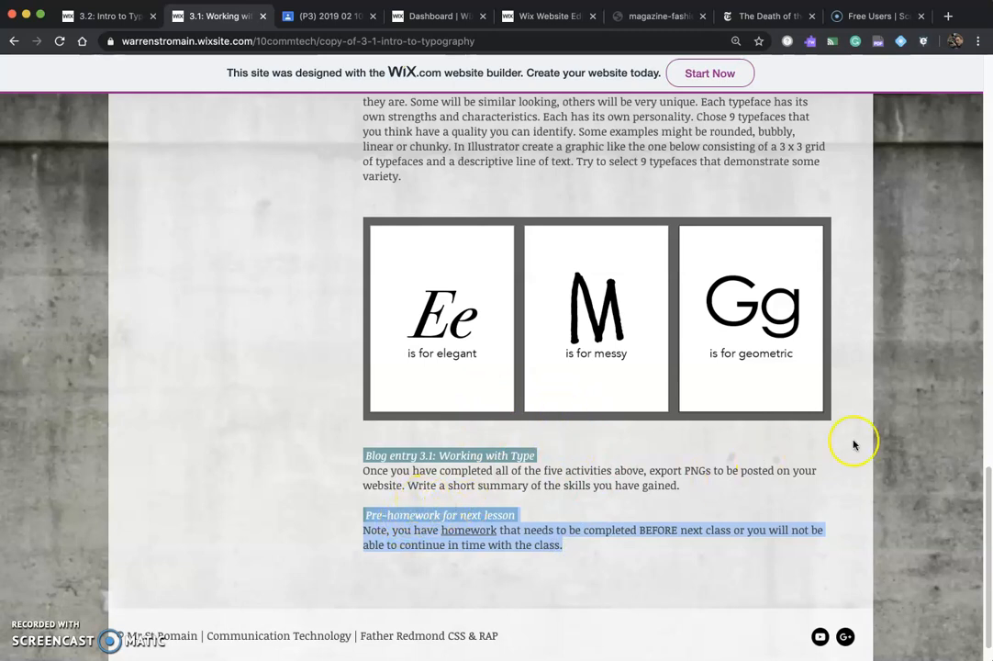
drag(981, 492, 970, 434)
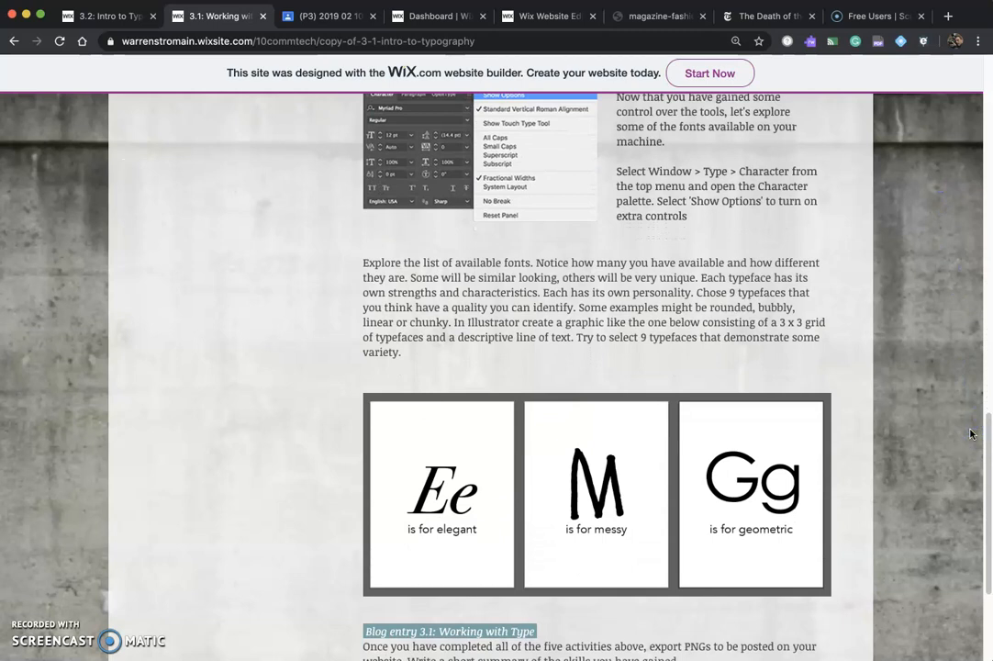